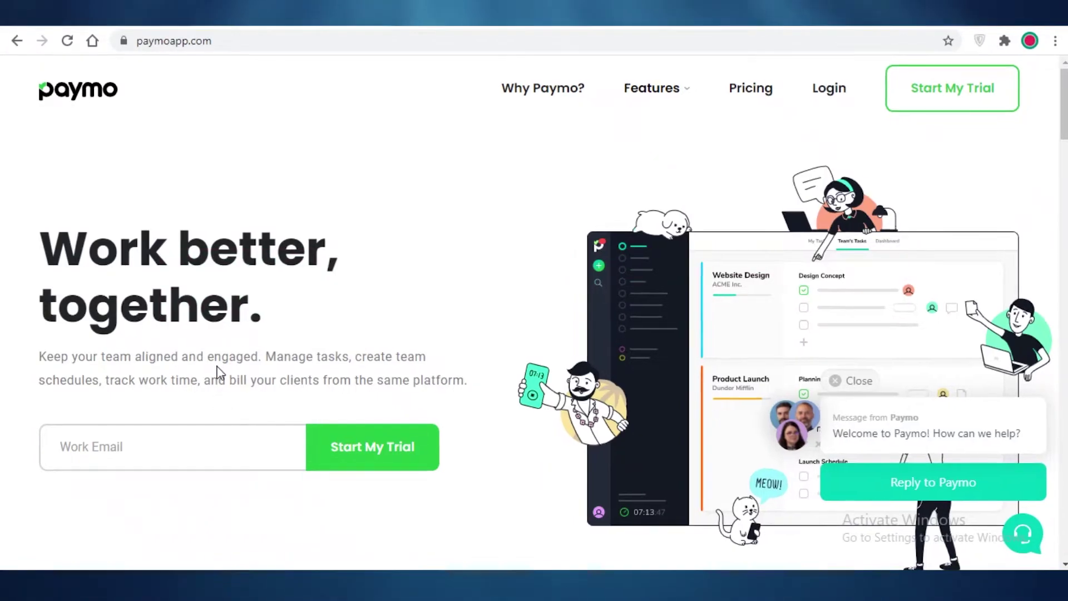
Enter a work email on the Paymo homepage to start the free trial.
scroll(312, 356, down, 3)
click(113, 288)
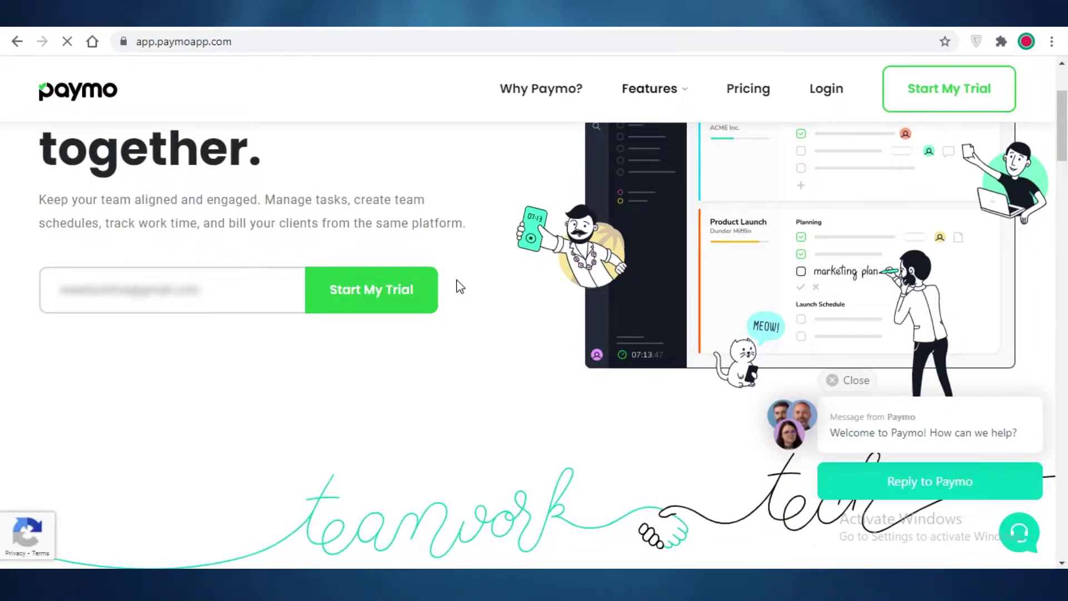
Answer Yes to Gantt Charts and Team Scheduling, and choose managing projects from start to finish.
scroll(460, 286, down, 2)
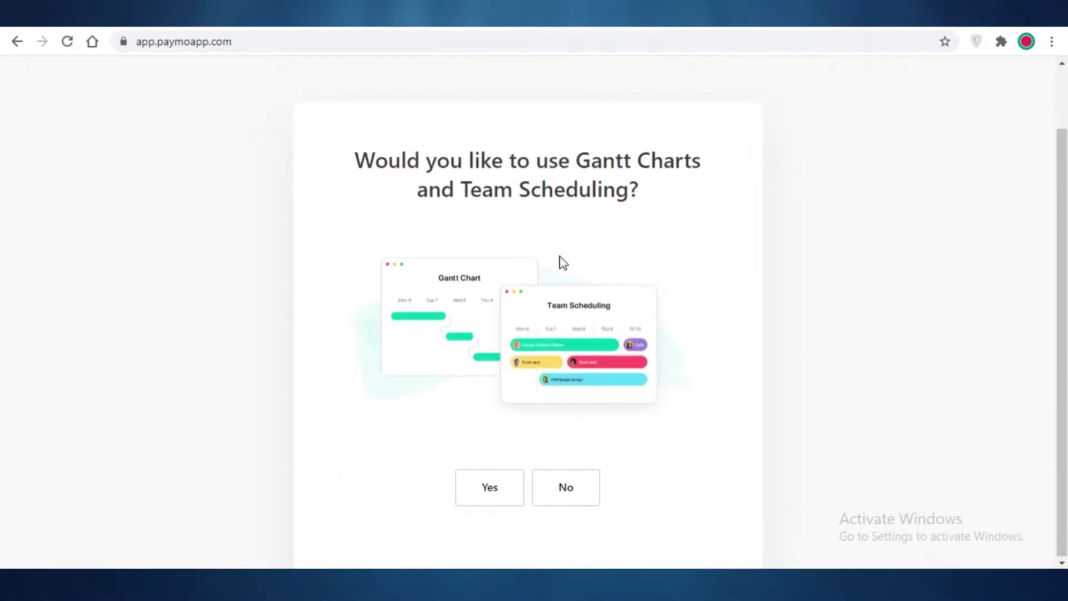
click(497, 500)
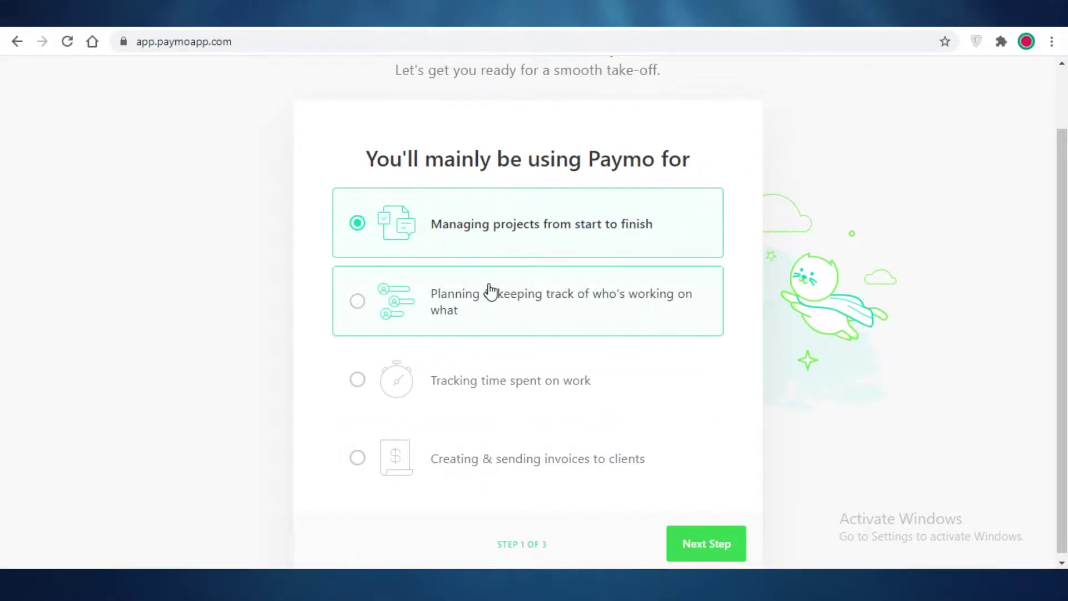
scroll(479, 202, up, 2)
scroll(484, 221, down, 2)
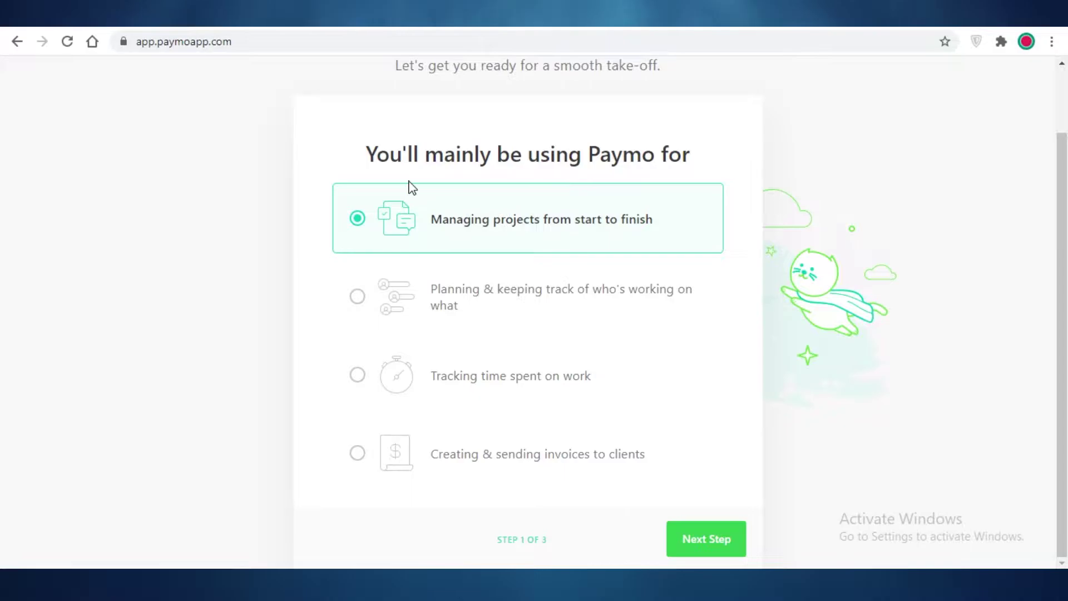
click(423, 307)
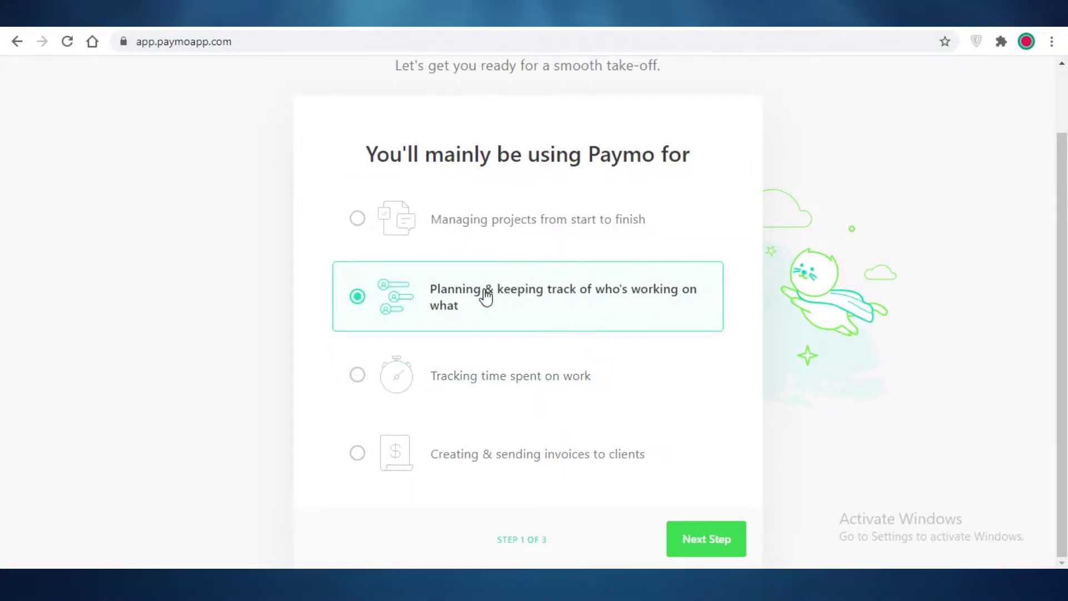
click(479, 229)
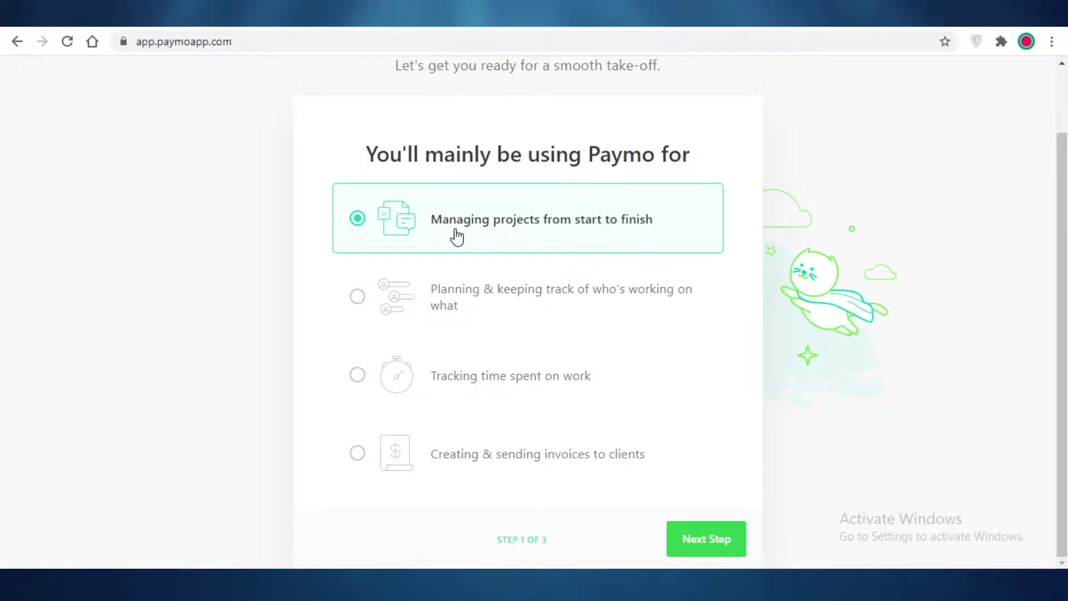
click(735, 537)
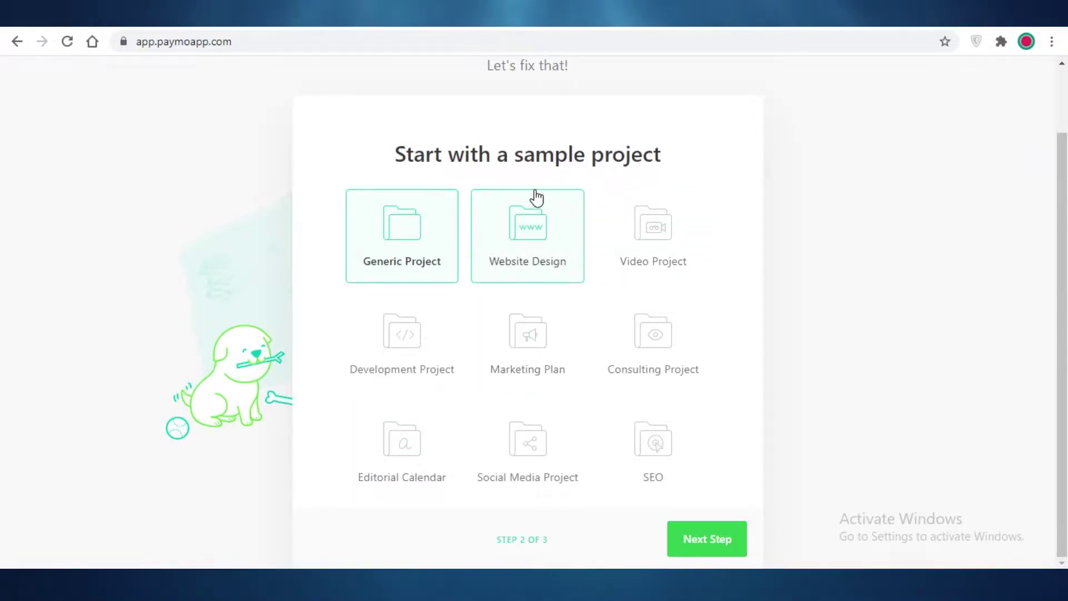
Pick Generic Project as the onboarding sample project.
click(506, 231)
click(665, 247)
click(554, 359)
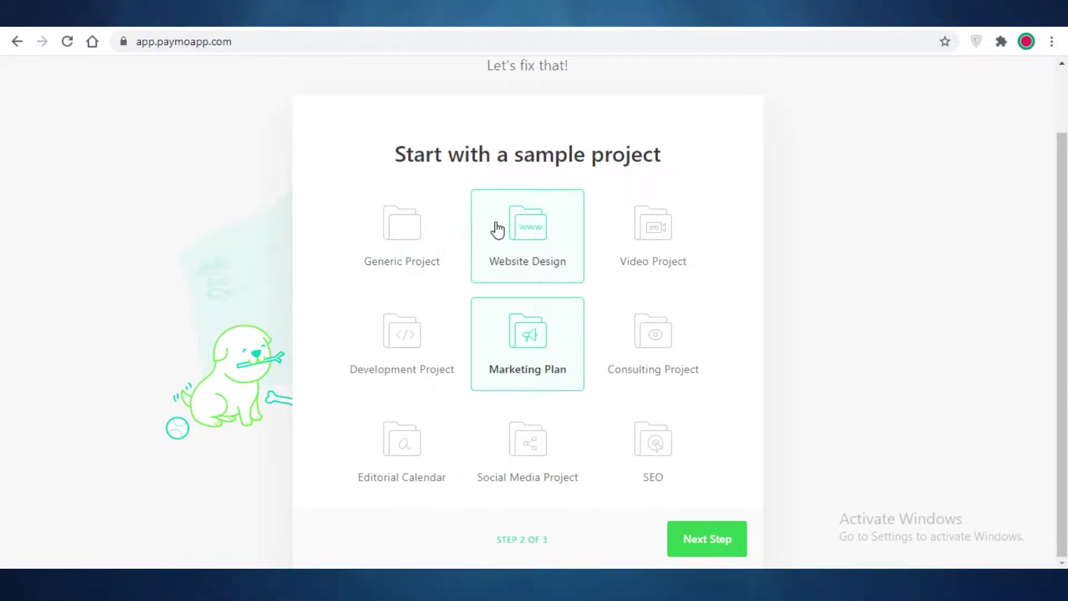
click(415, 221)
On the account setup step, enter the full name and the account password.
click(690, 552)
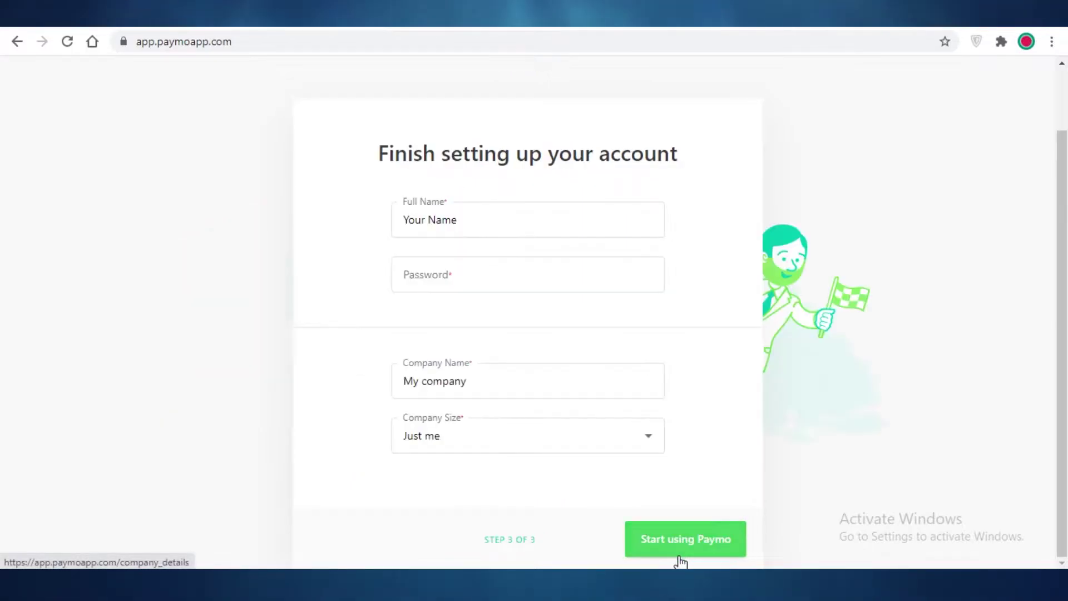
click(486, 227)
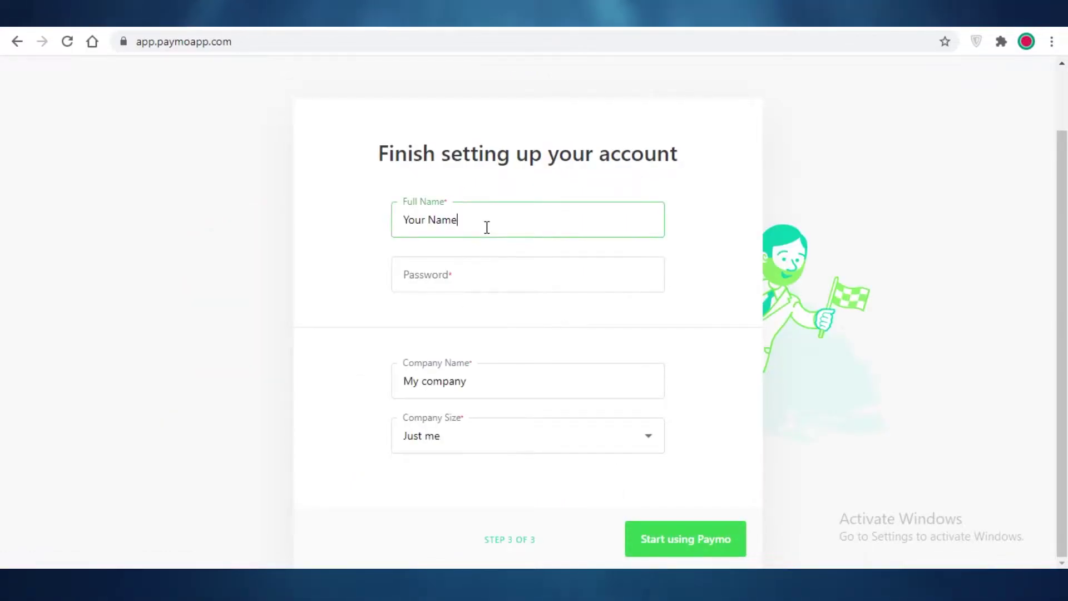
triple_click(499, 214)
text(Jane Doe)
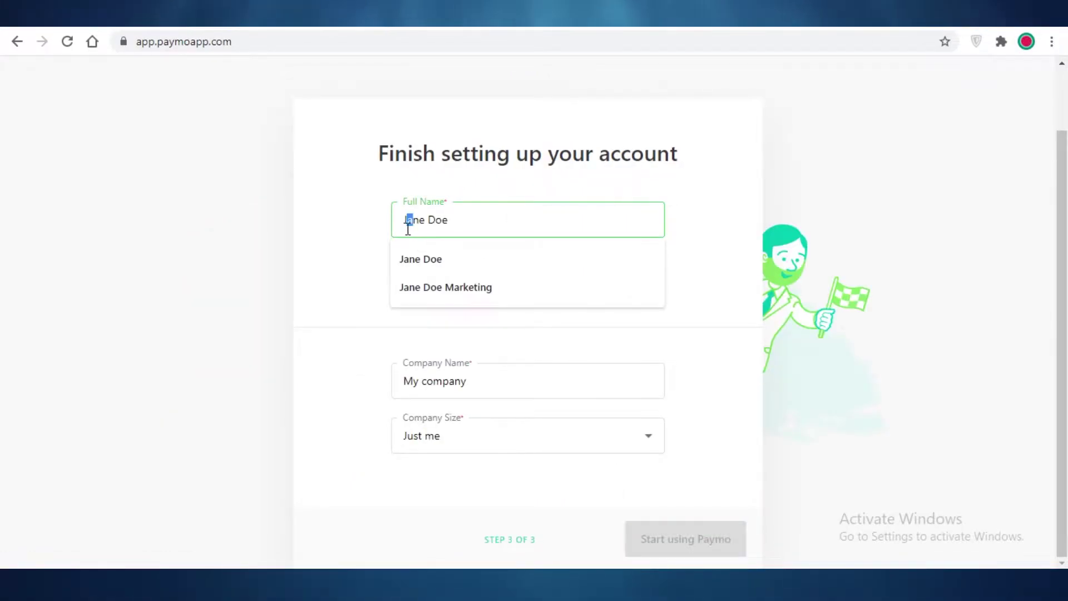
click(391, 255)
click(403, 274)
text(password1)
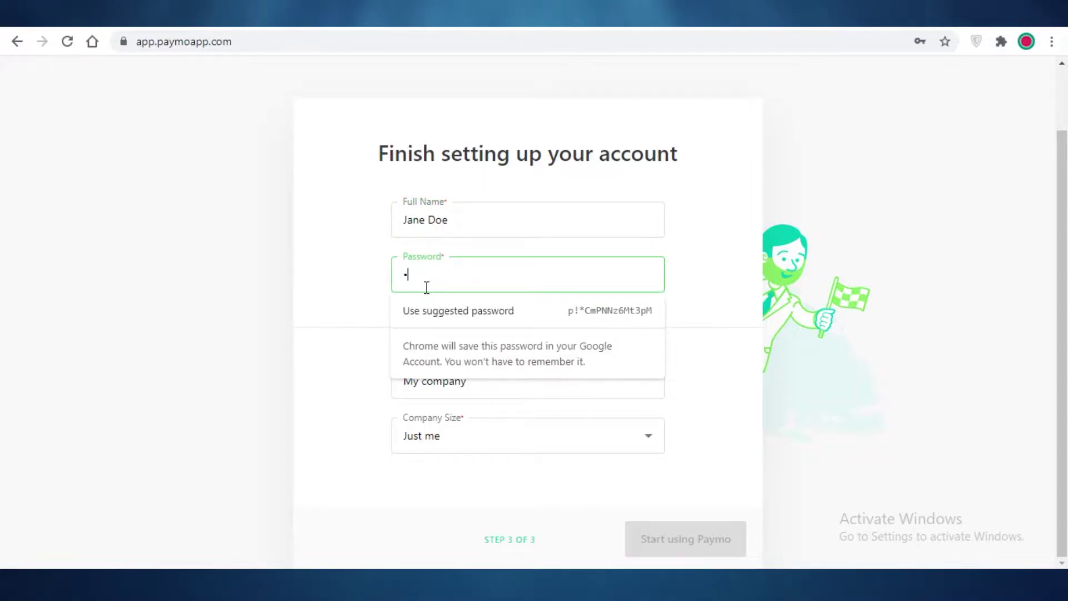
Enter the company name, set company size to 2-10, and start using Paymo.
click(465, 429)
click(453, 390)
triple_click(454, 390)
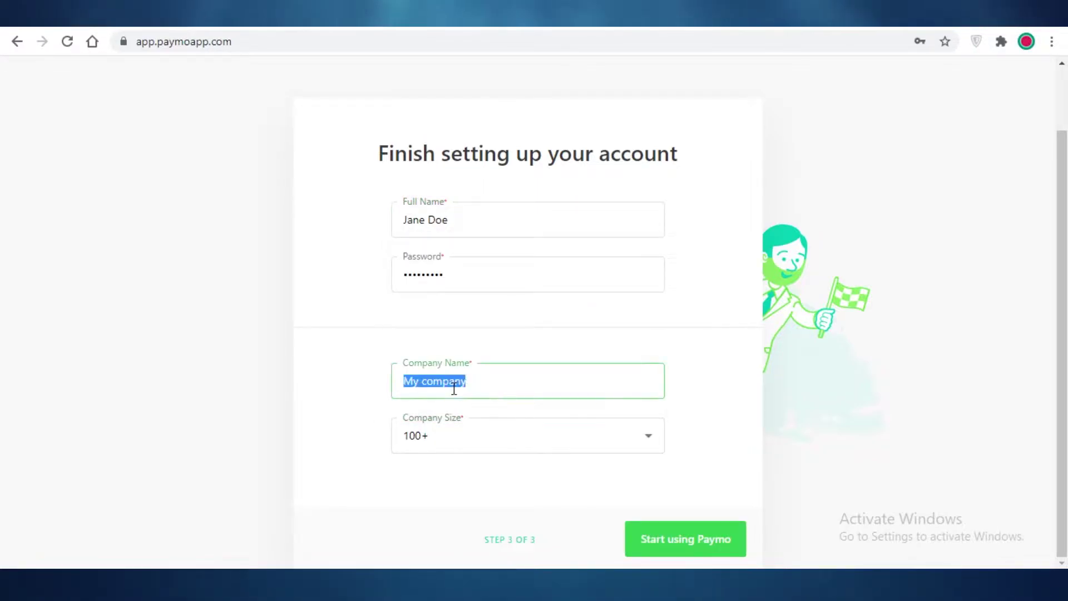
text(Jane Doe Inc)
click(387, 506)
click(428, 437)
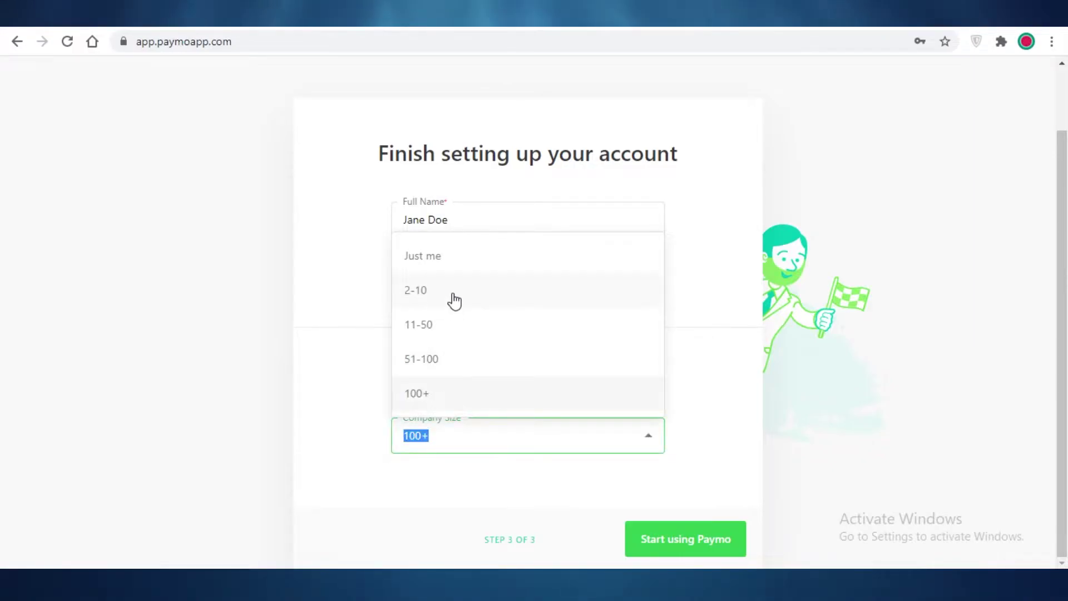
click(429, 328)
click(420, 427)
click(439, 290)
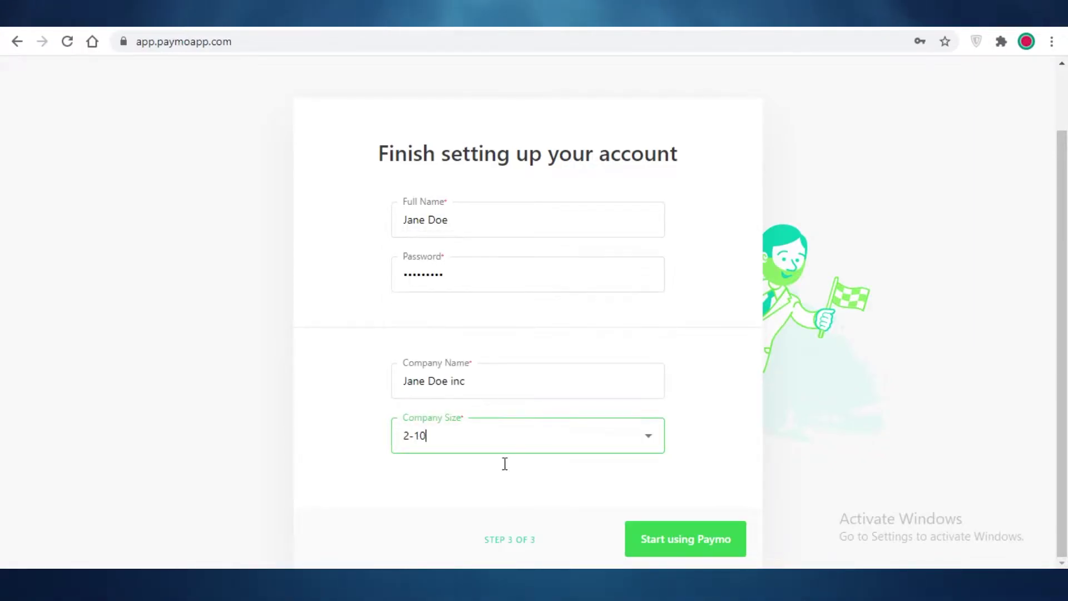
click(702, 539)
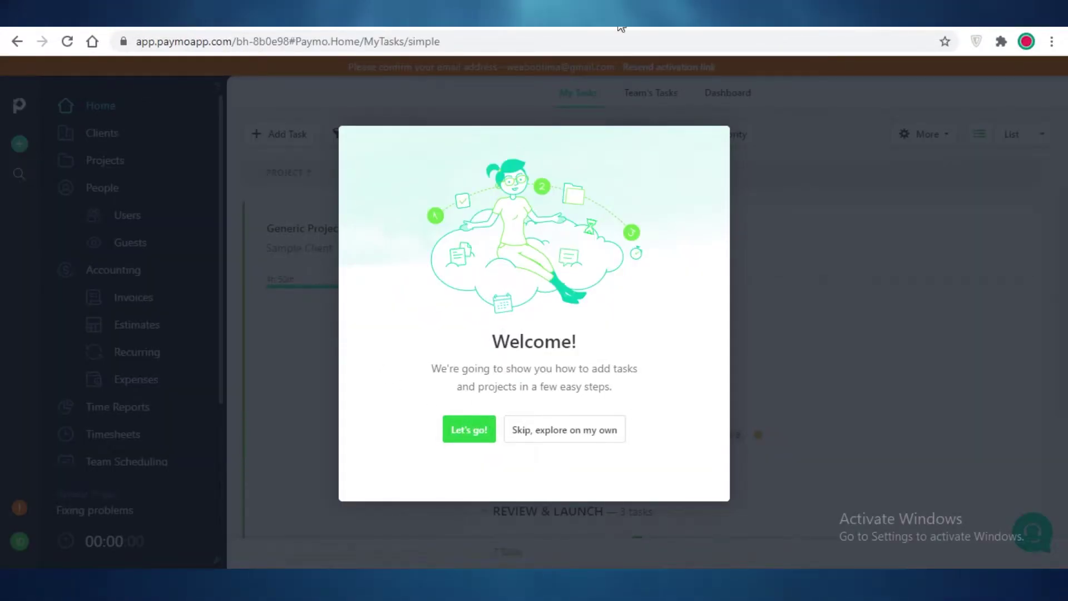
Skip the welcome tour, collapse and re-expand the side menu, then view Team's Tasks and Dashboard.
click(548, 431)
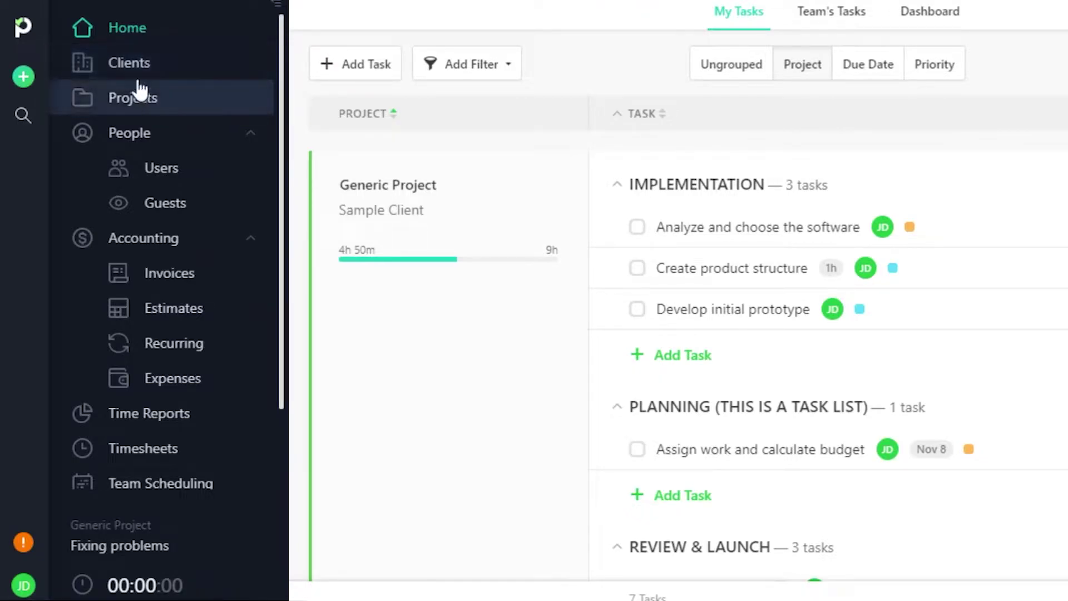
click(276, 3)
click(98, 5)
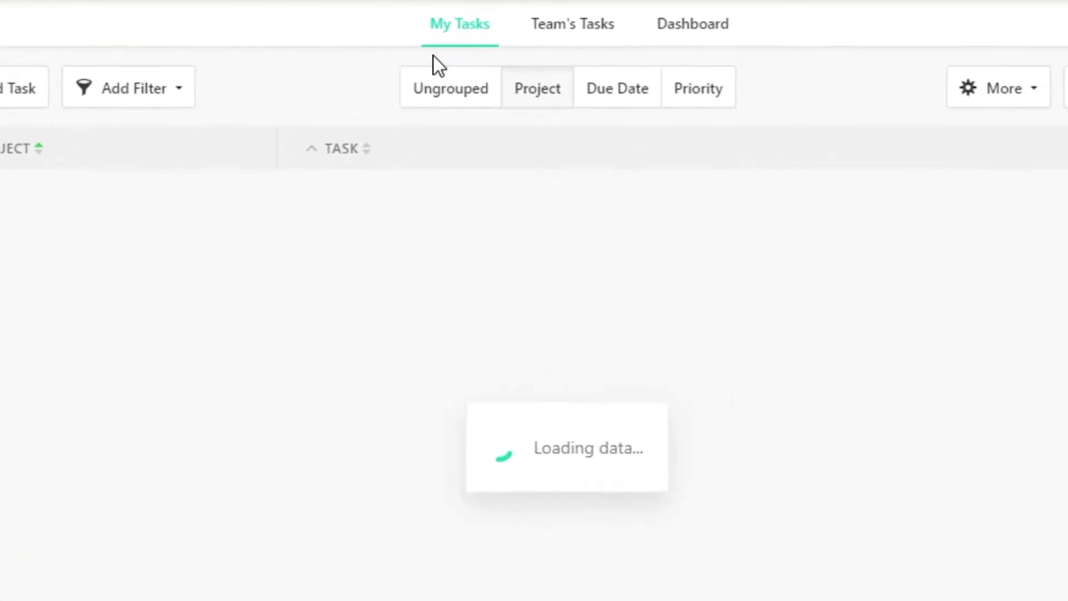
click(560, 44)
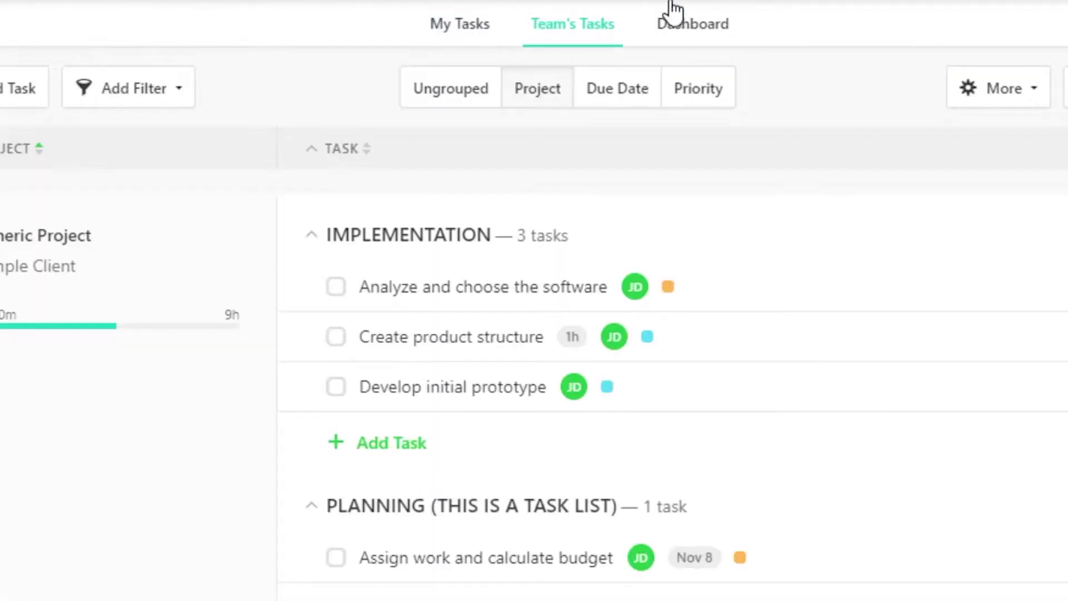
click(706, 26)
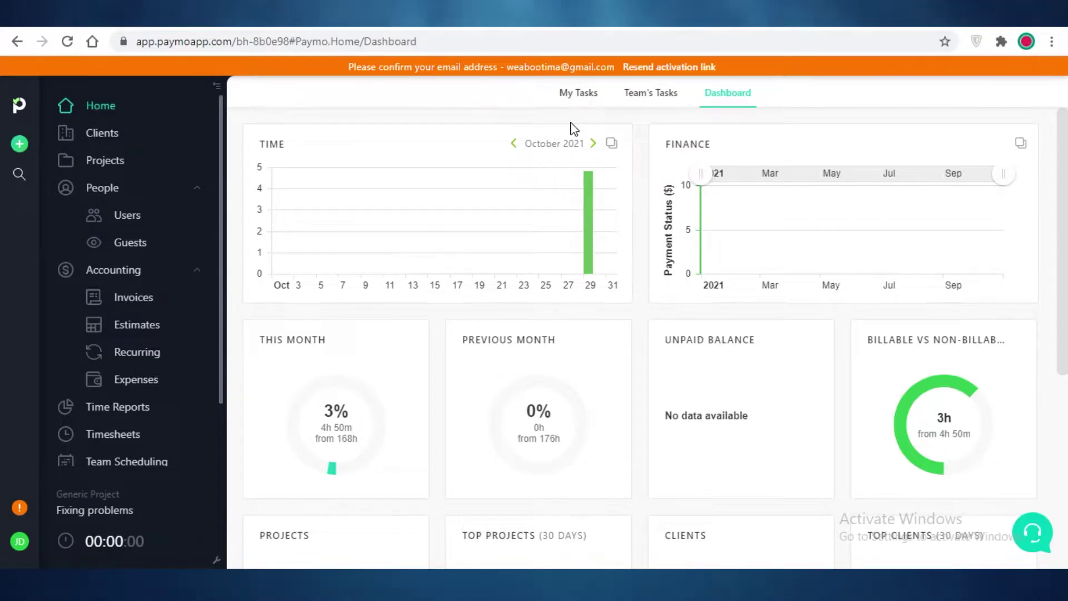
Scroll through the Dashboard widgets, then go to the Clients list showing Sample Client.
scroll(437, 231, down, 6)
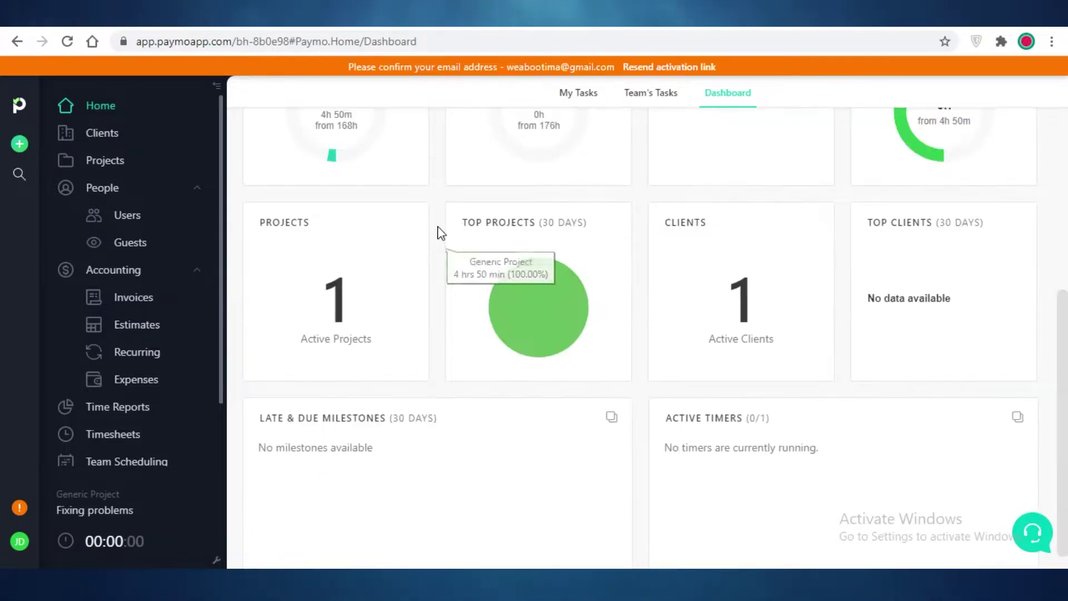
scroll(377, 367, up, 6)
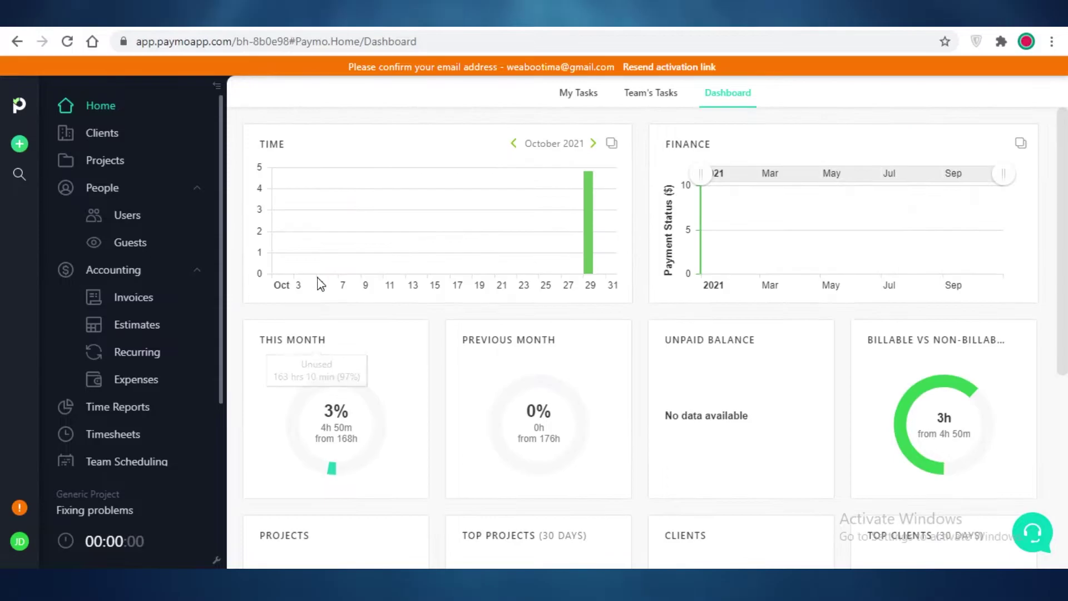
scroll(398, 303, down, 6)
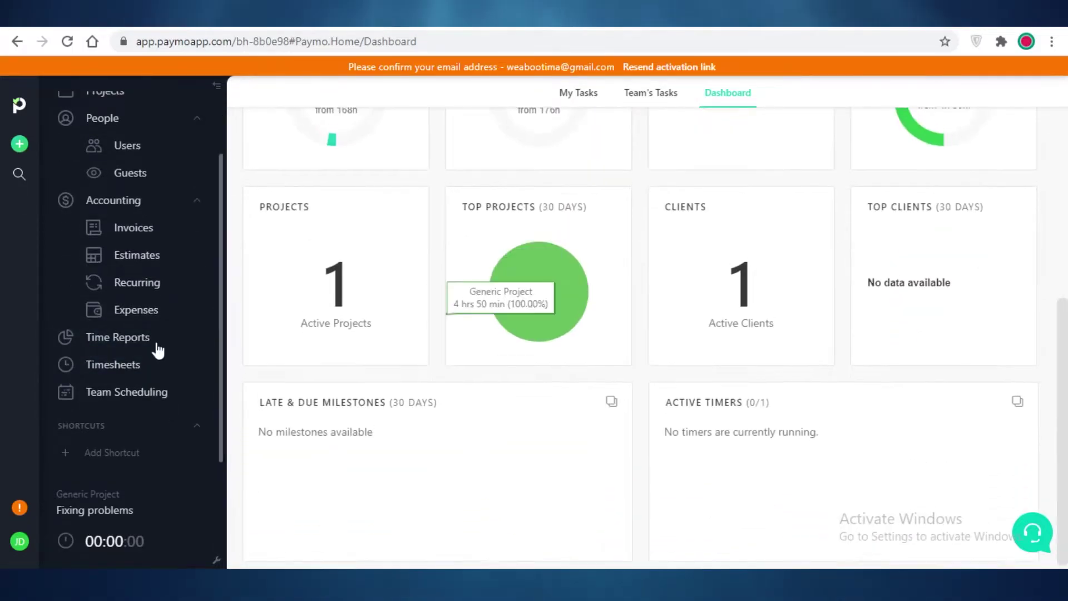
scroll(161, 313, up, 3)
scroll(556, 311, up, 3)
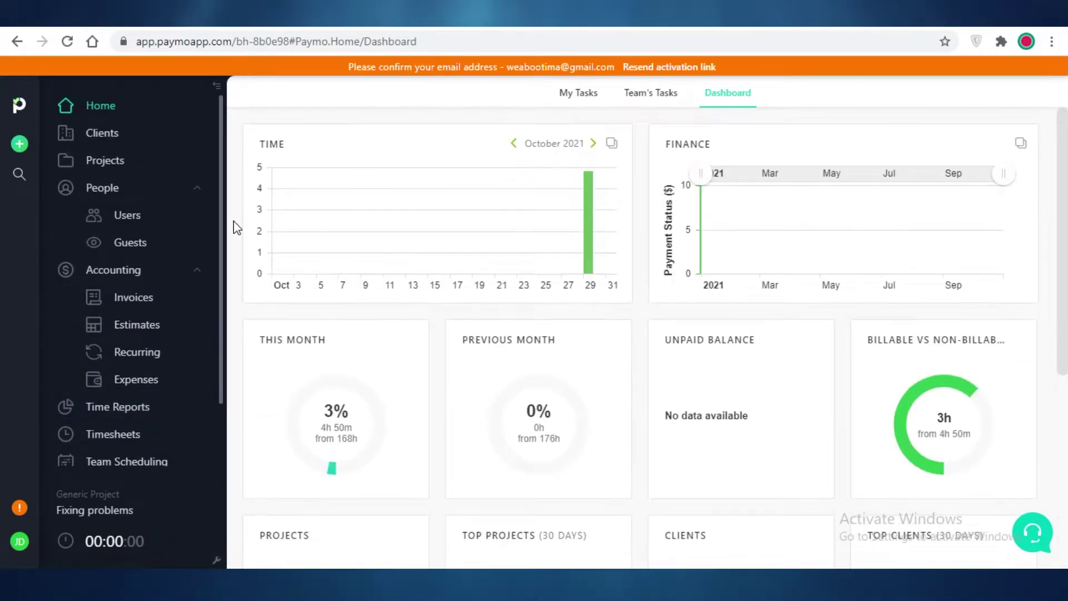
scroll(334, 232, down, 5)
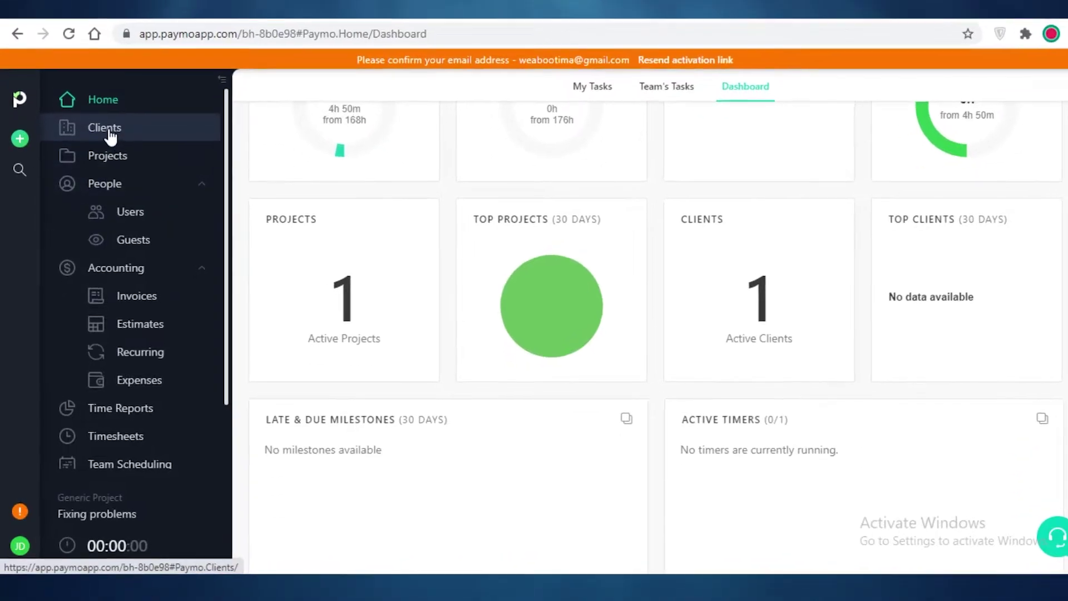
click(106, 135)
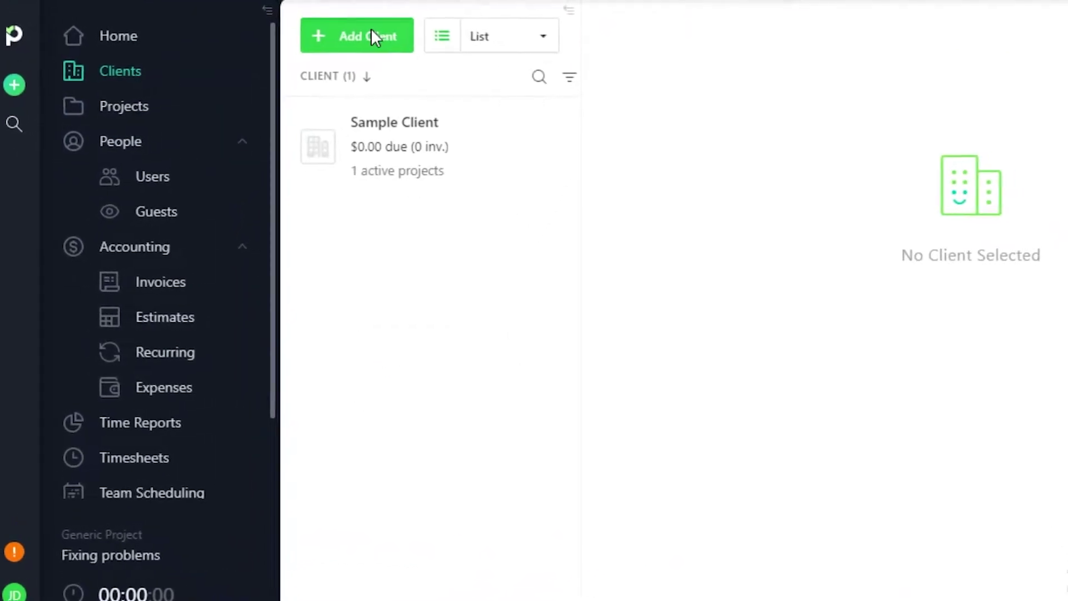
Open a new-client form, discard it without saving, and go to the Projects list.
click(384, 35)
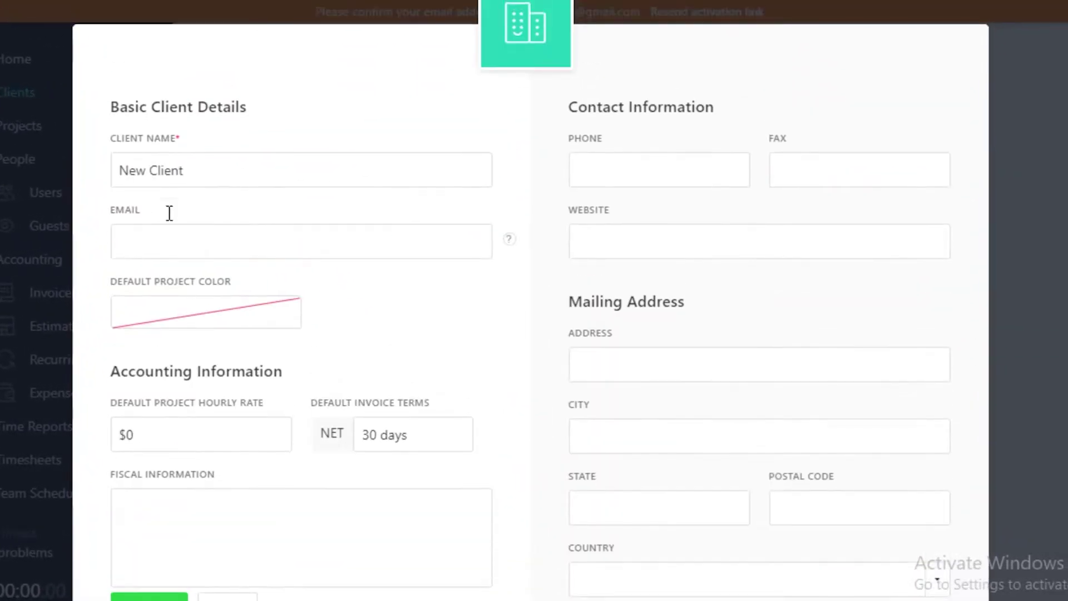
scroll(404, 285, down, 2)
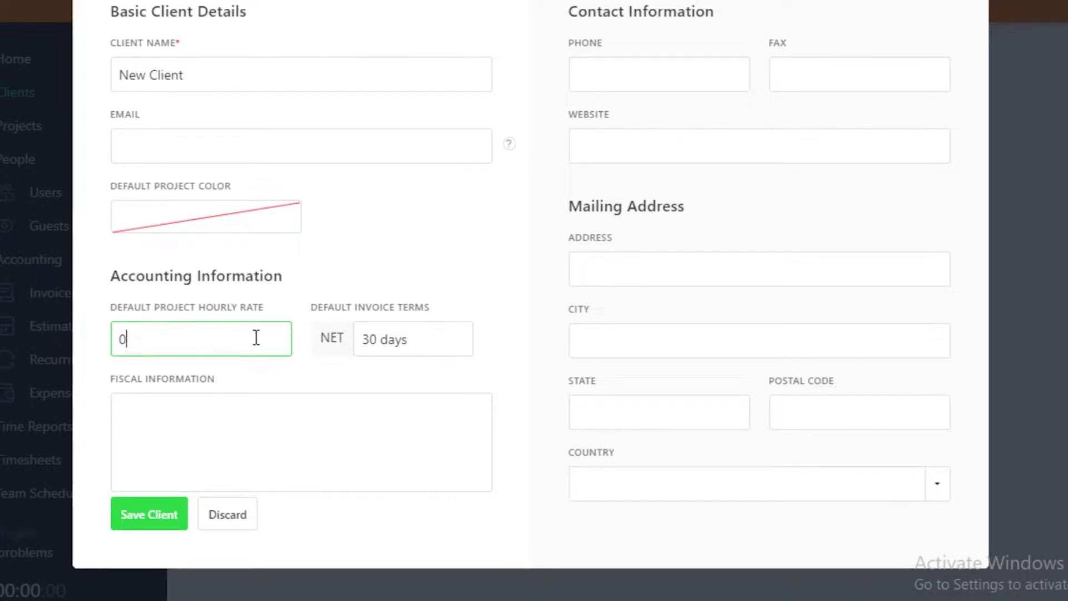
click(1036, 221)
click(573, 370)
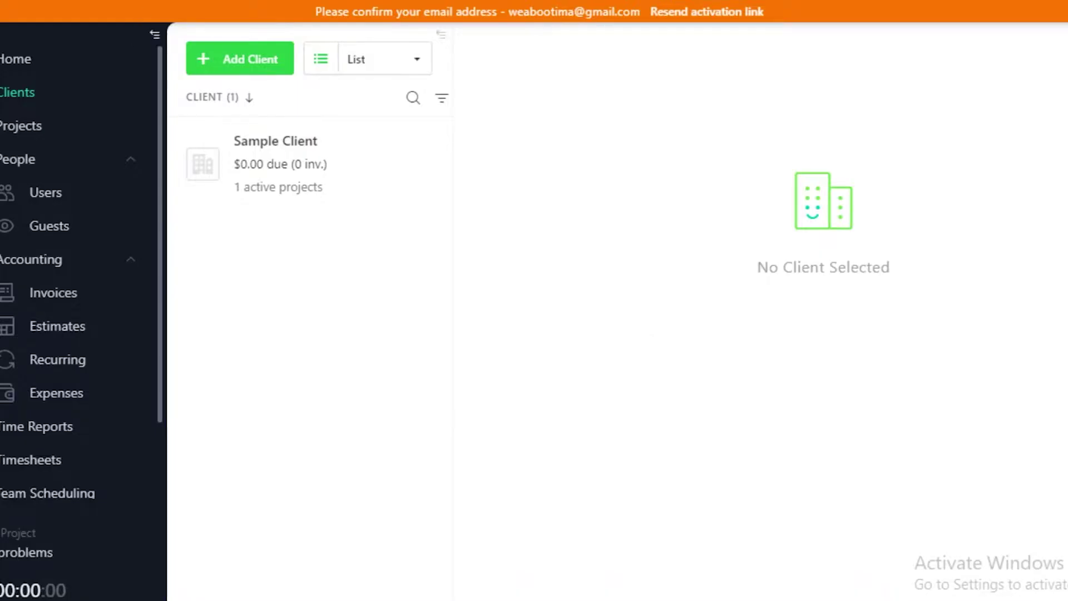
click(38, 126)
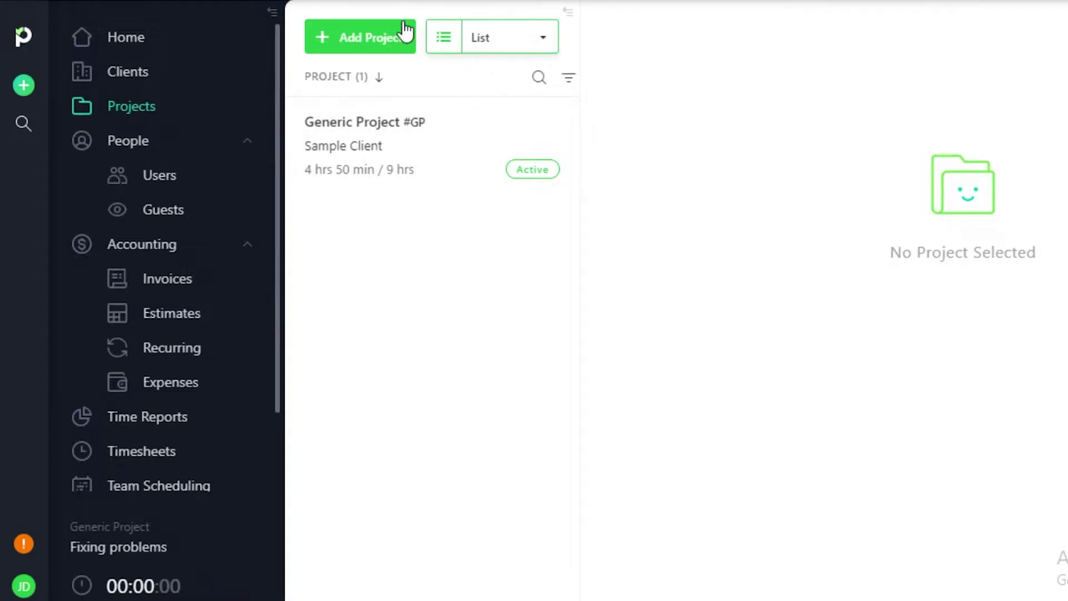
Start a new project named Marketing Scrunchies with a newly created client and Default Workflow.
click(373, 53)
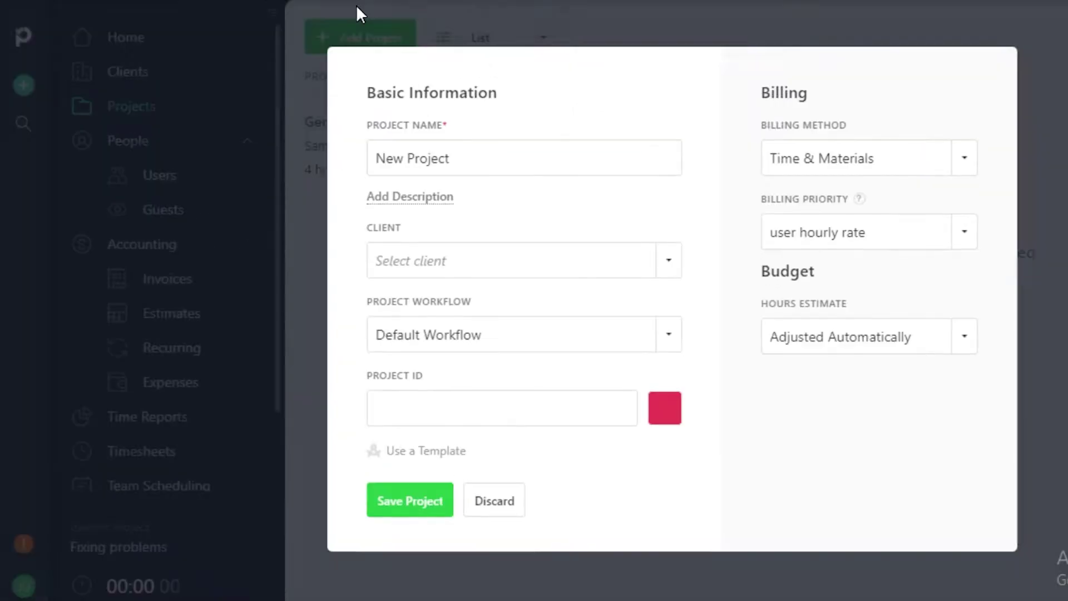
click(391, 155)
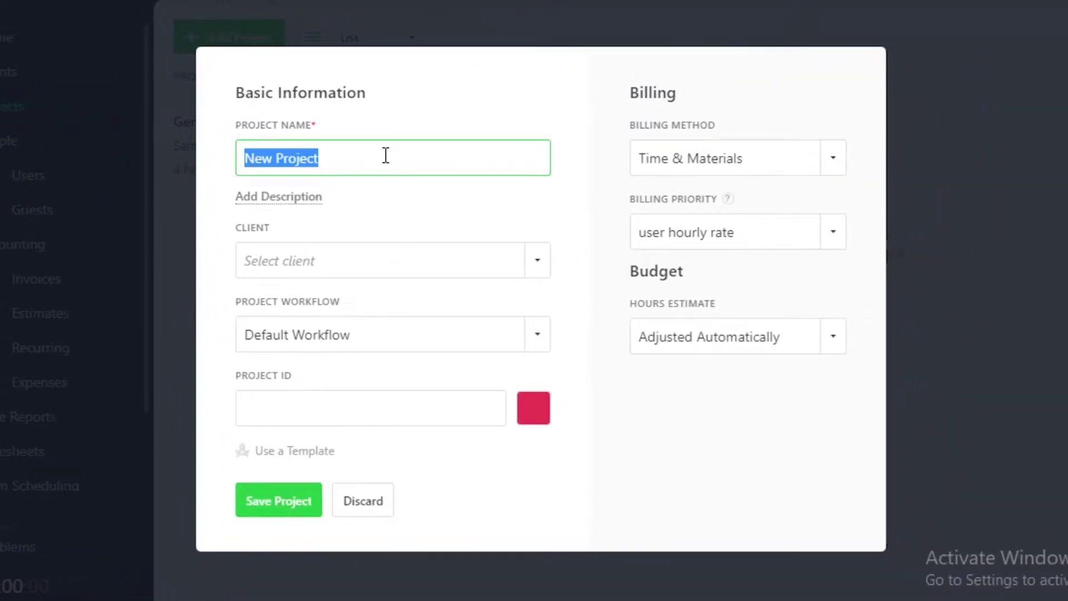
key(BackSpace)
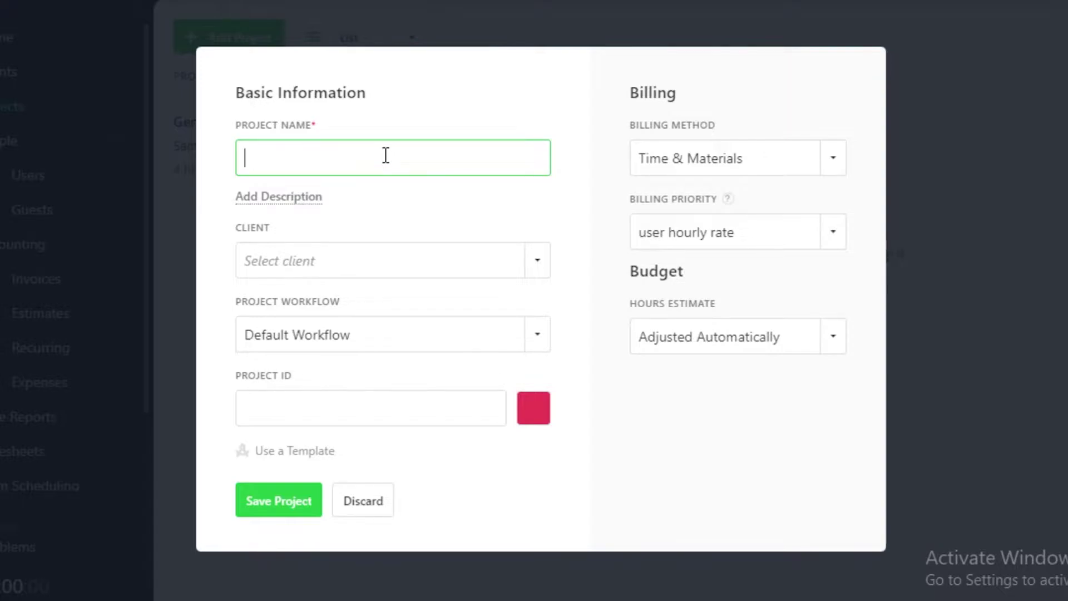
click(397, 272)
text(L)
key(ctrl+Return)
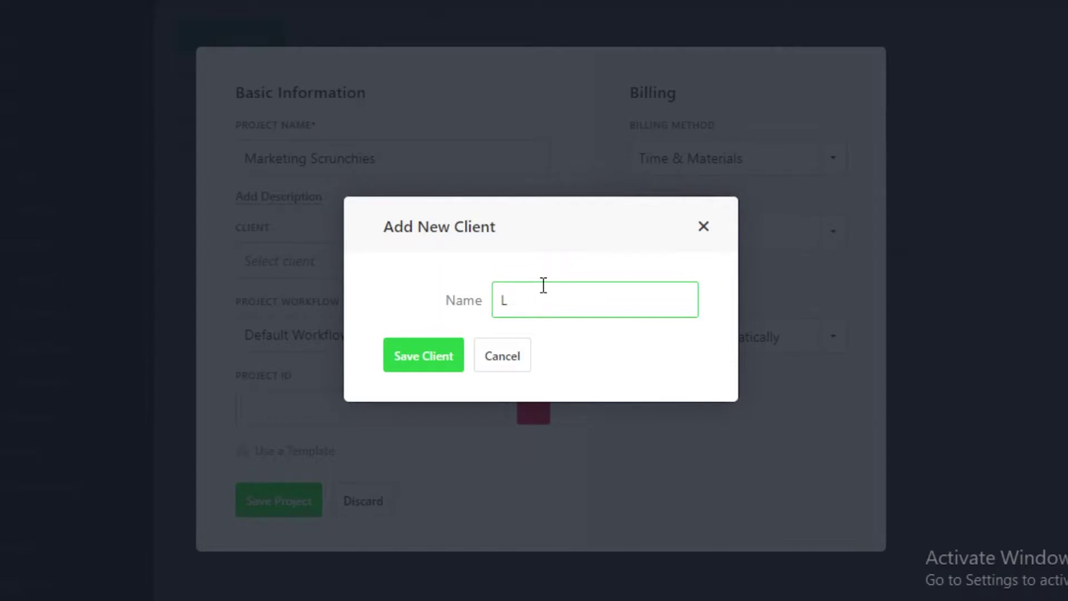
click(417, 355)
click(405, 342)
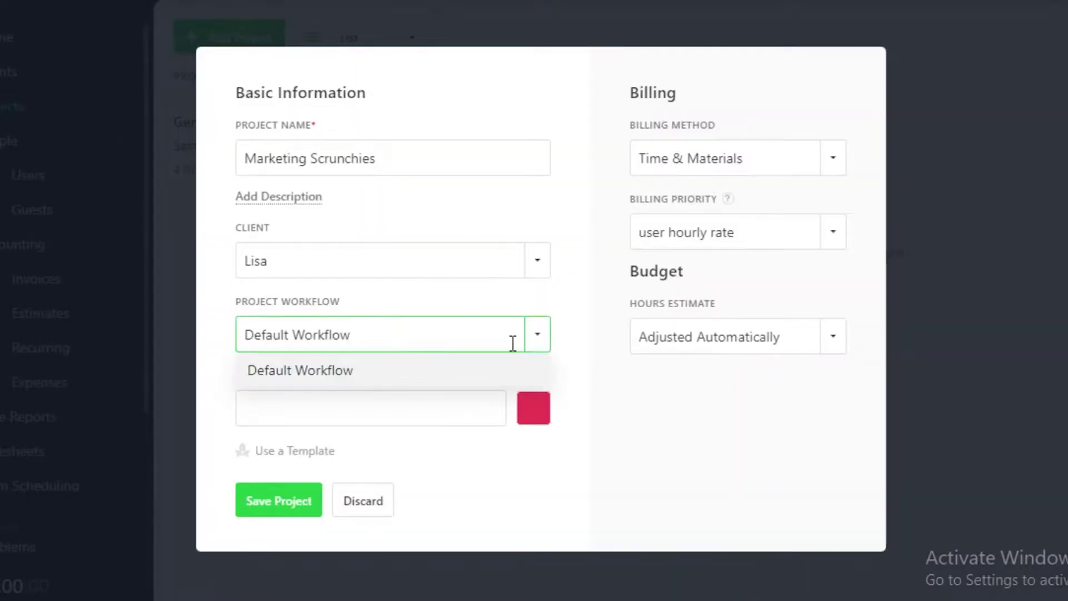
click(570, 383)
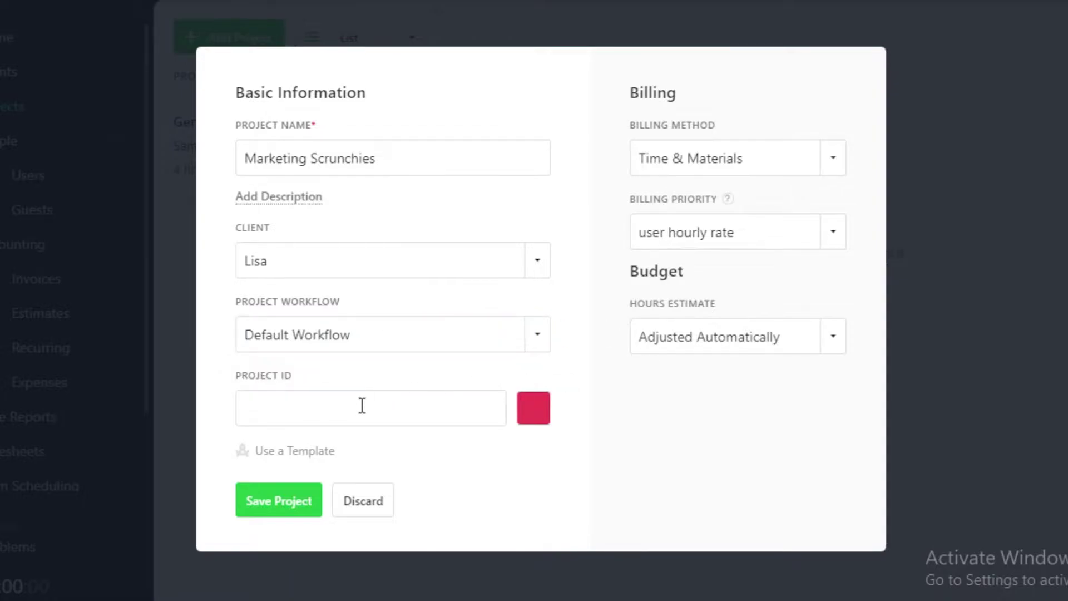
Bill it as a $200.00 Flat Rate Project with auto-estimated hours and project ID Scruchies.
click(718, 173)
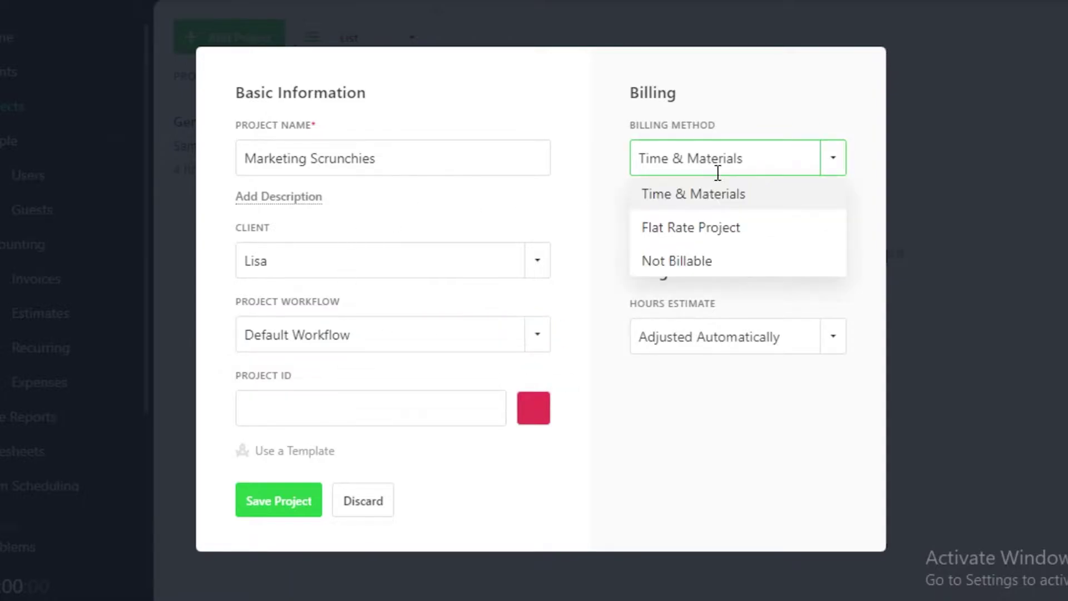
click(698, 229)
click(669, 221)
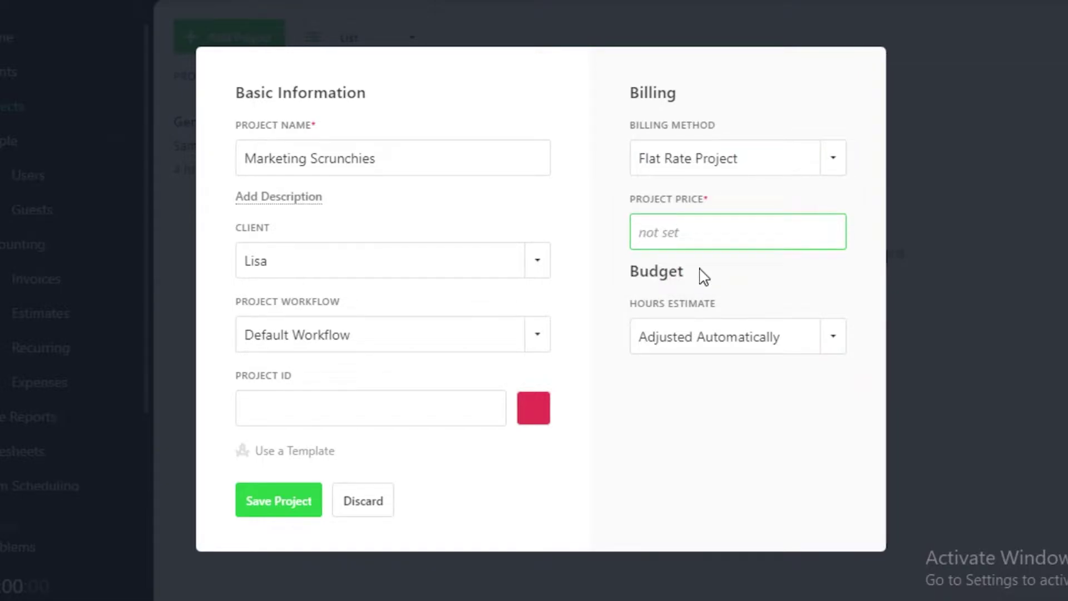
click(693, 332)
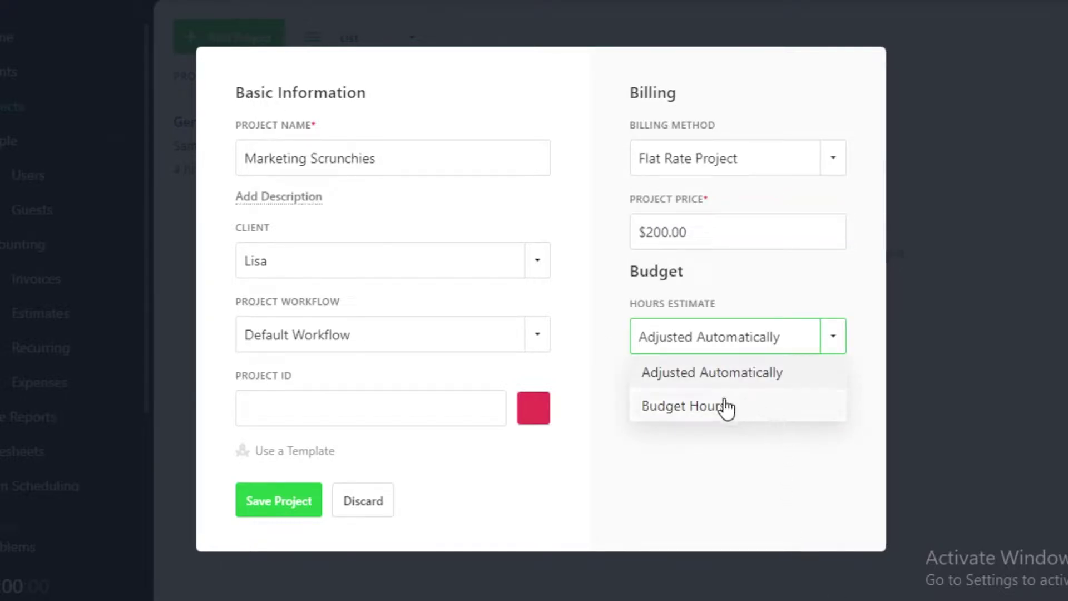
click(733, 341)
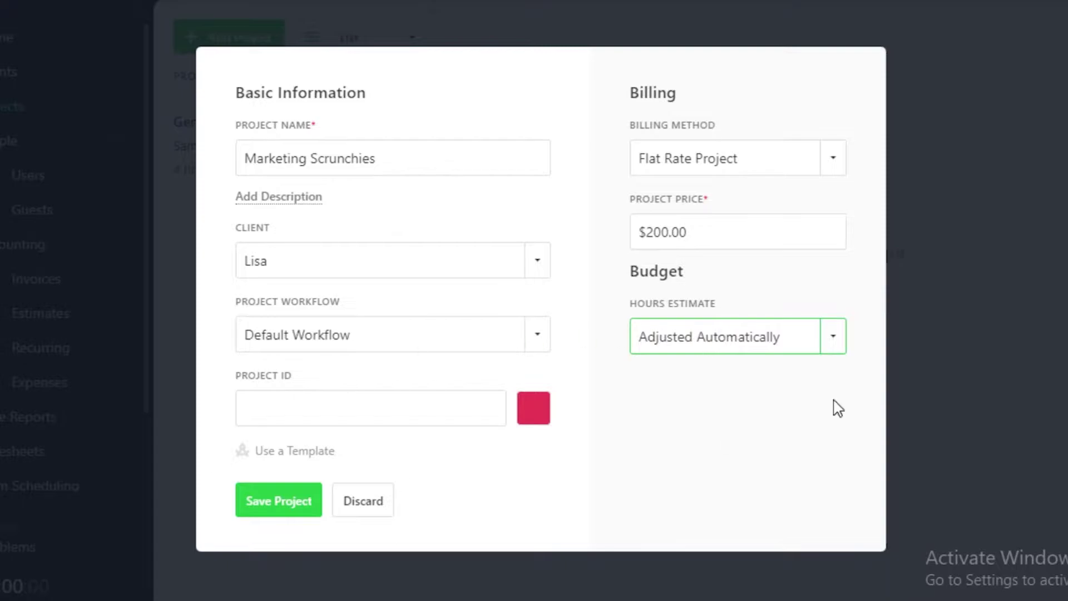
click(295, 418)
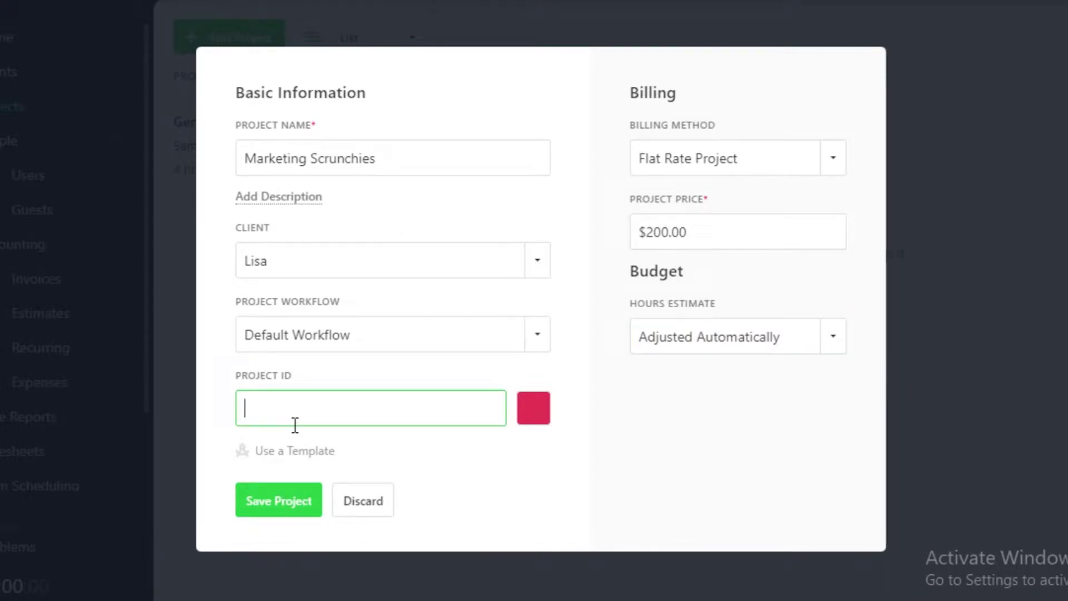
Change the project colour from coral to pink.
click(534, 406)
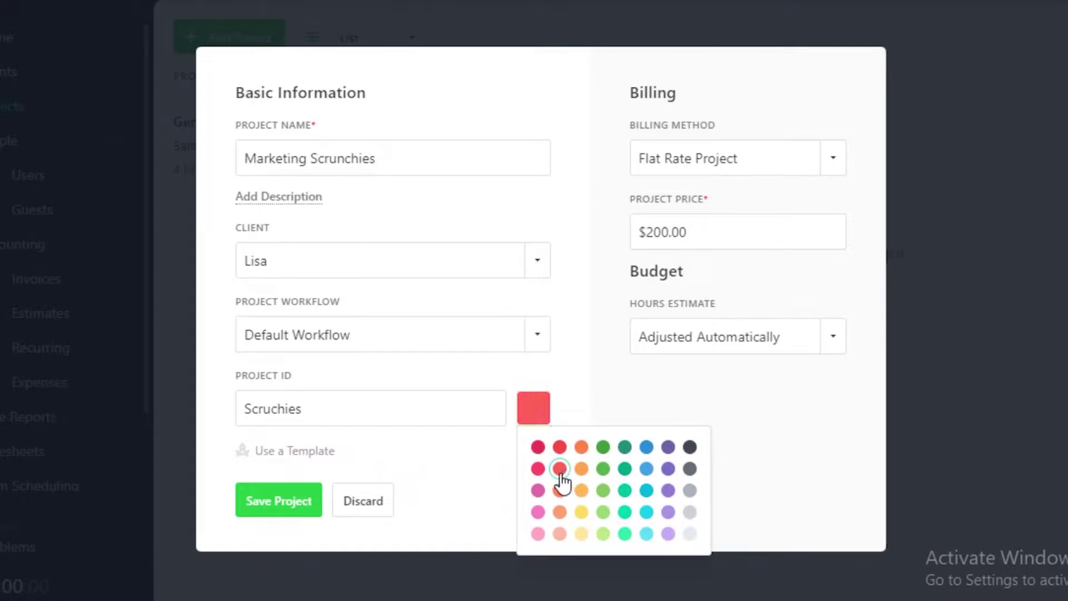
click(530, 410)
click(527, 406)
click(655, 267)
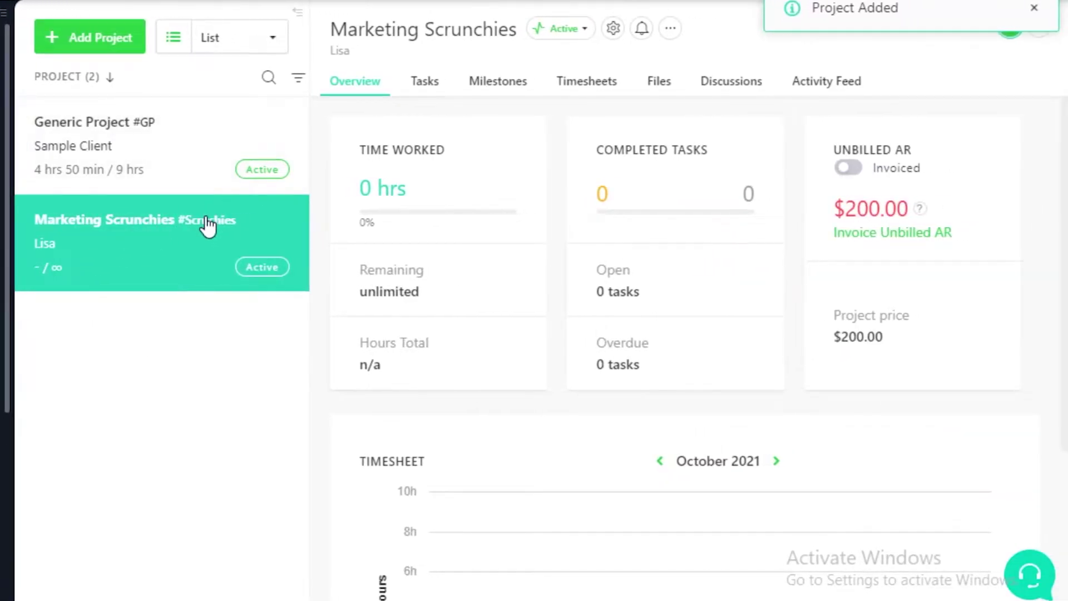
Open Marketing Scrunchies' task lists, showing the empty Default Task List.
click(405, 94)
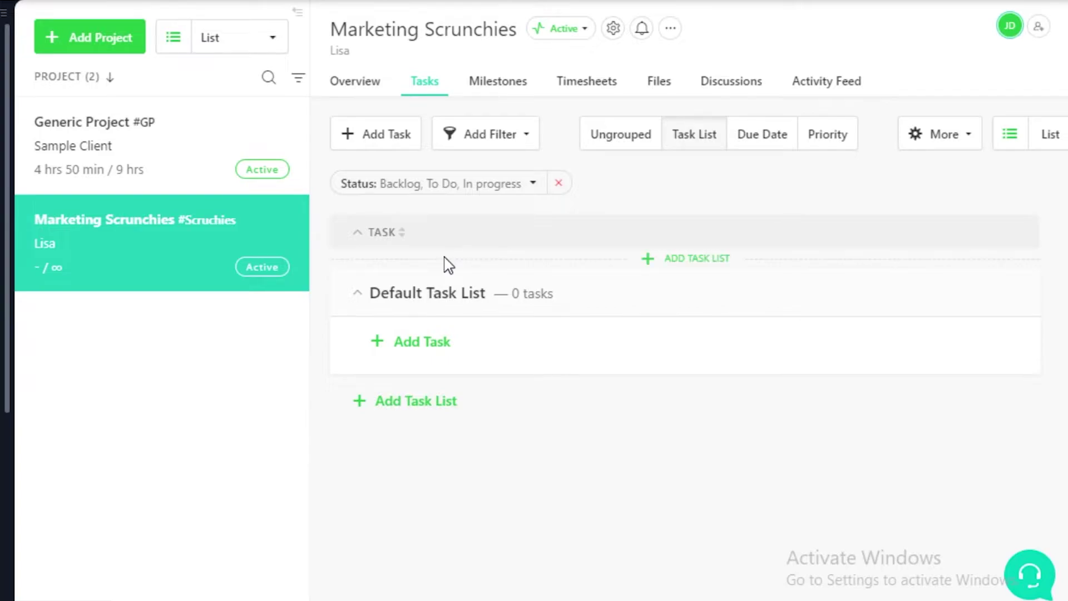
Rename Default Task List to Ideas and add an Execution task list.
triple_click(424, 299)
key(BackSpace)
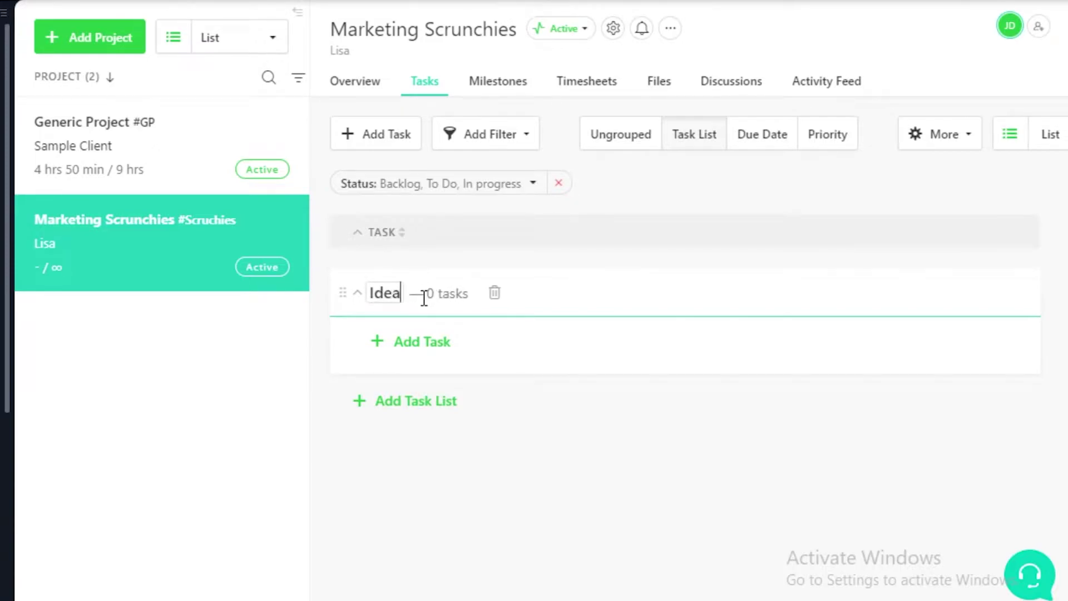
click(399, 401)
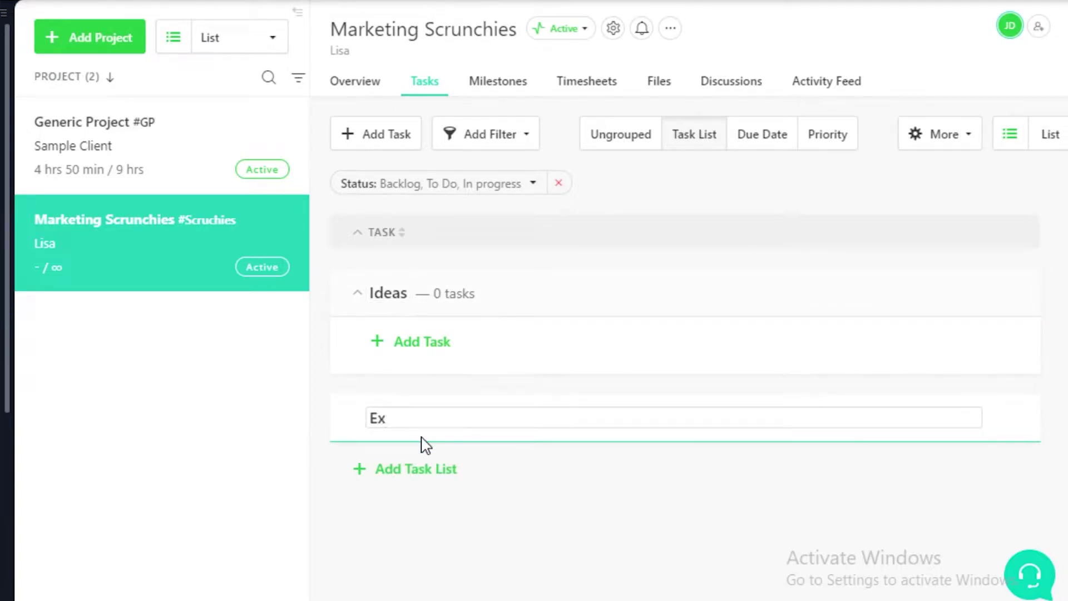
text(ecution)
key(Return)
Add the Accepted and Needs improvement task lists.
click(418, 469)
text(Accepted)
key(Return)
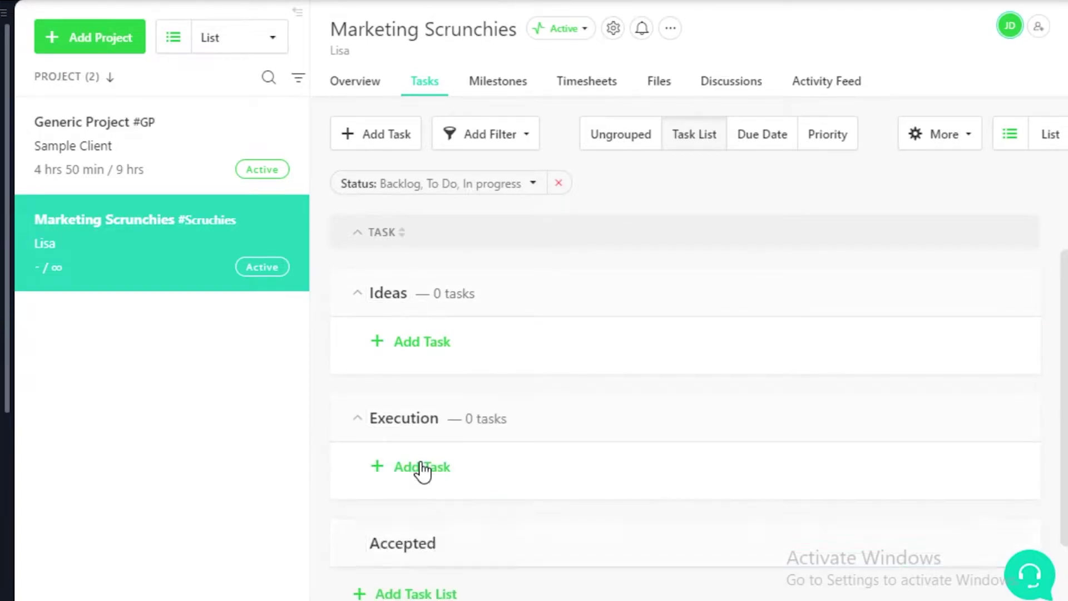
scroll(389, 536, down, 1)
click(414, 582)
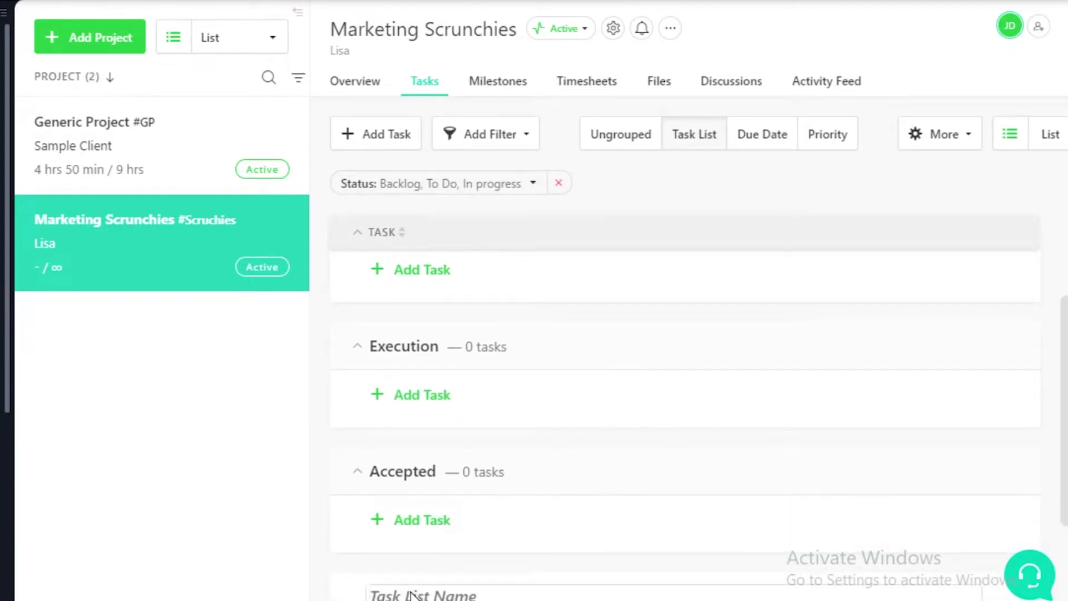
text(Needs improvement)
key(Return)
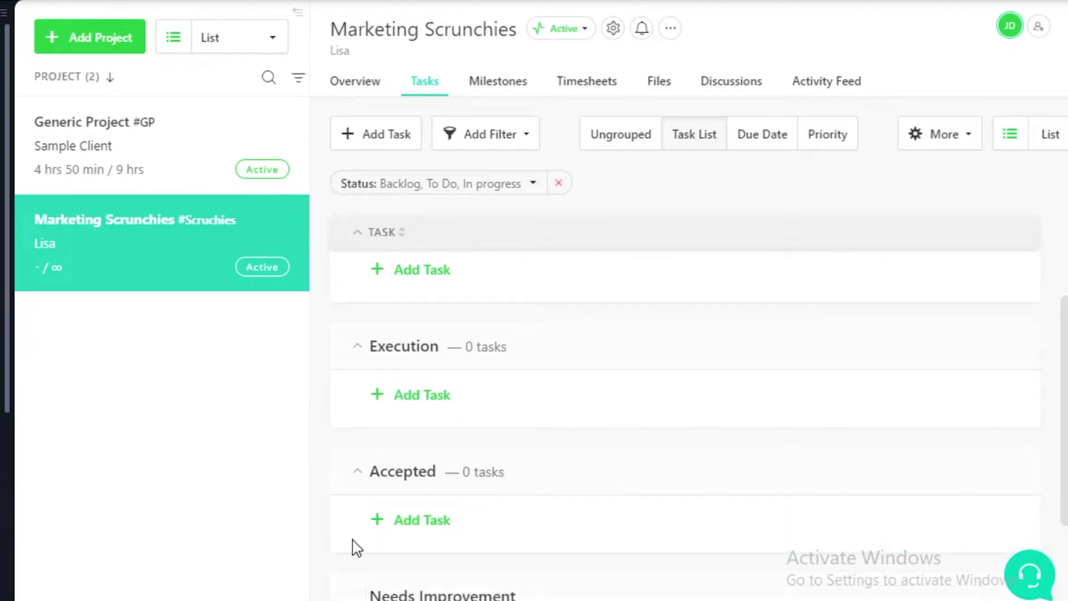
Start a task in the Execution list, then discard it unfinished.
scroll(365, 365, down, 2)
scroll(415, 311, up, 1)
scroll(412, 309, up, 1)
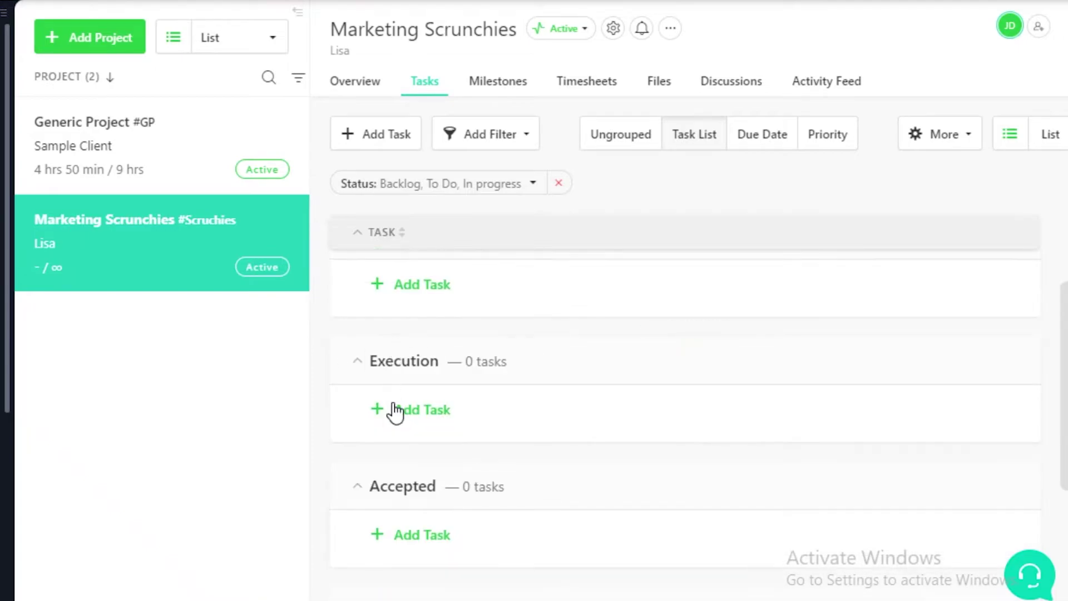
click(371, 288)
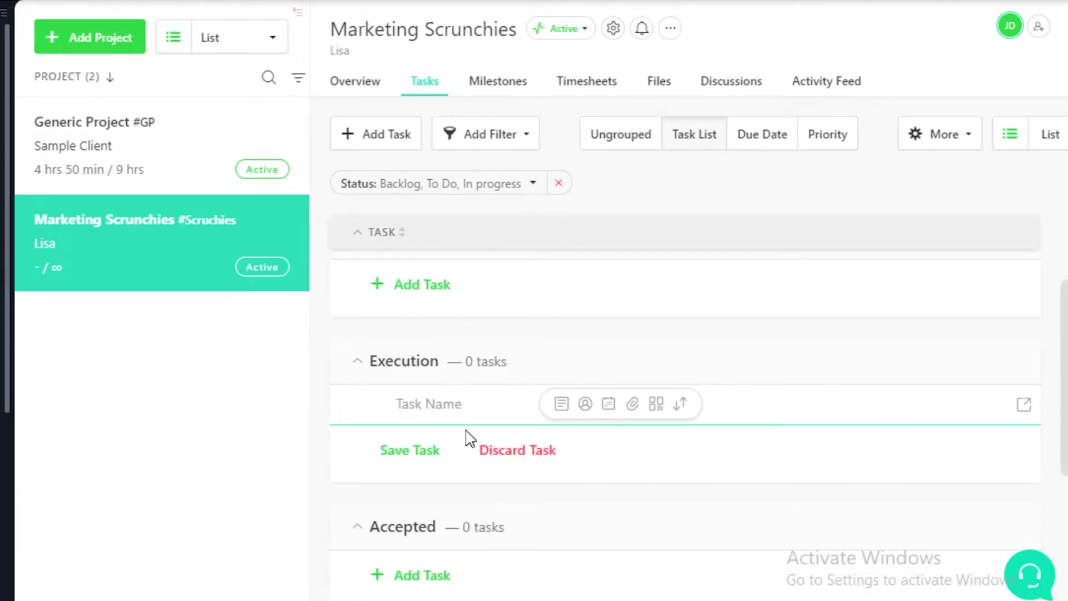
click(252, 407)
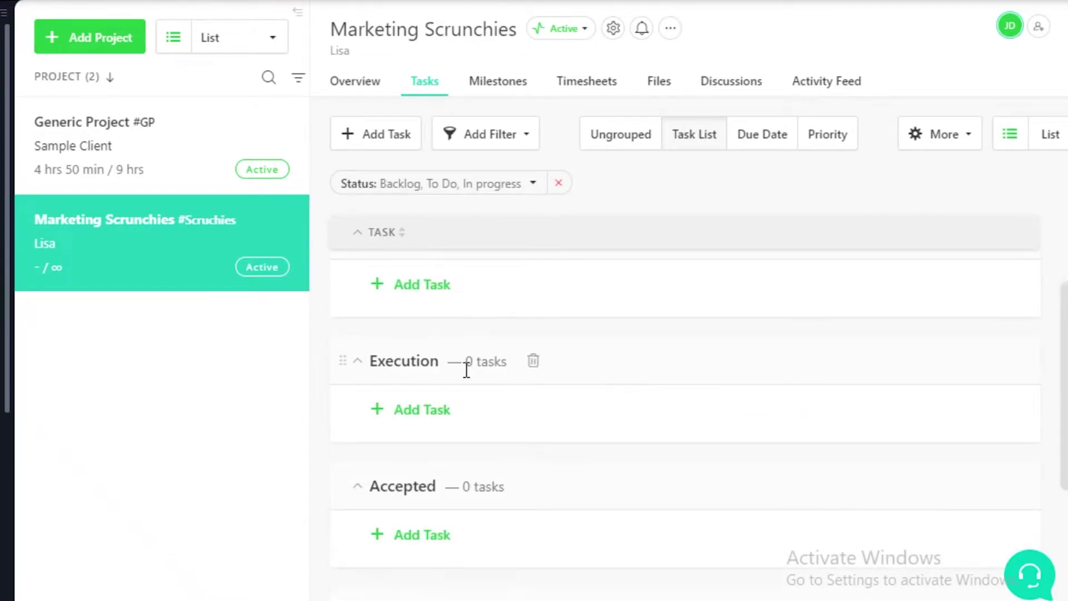
scroll(441, 398, down, 3)
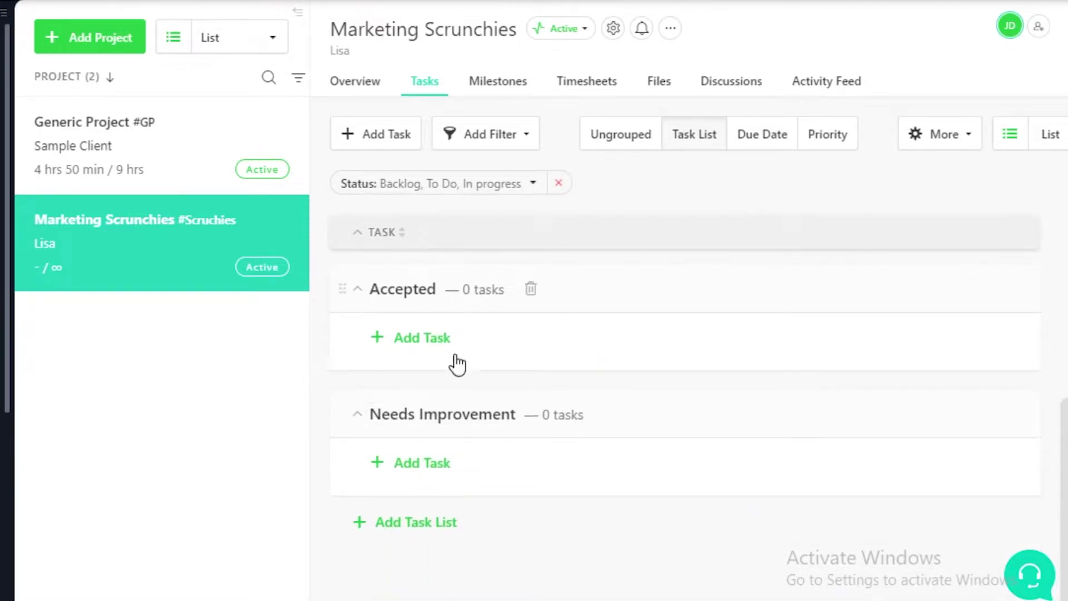
scroll(441, 365, up, 4)
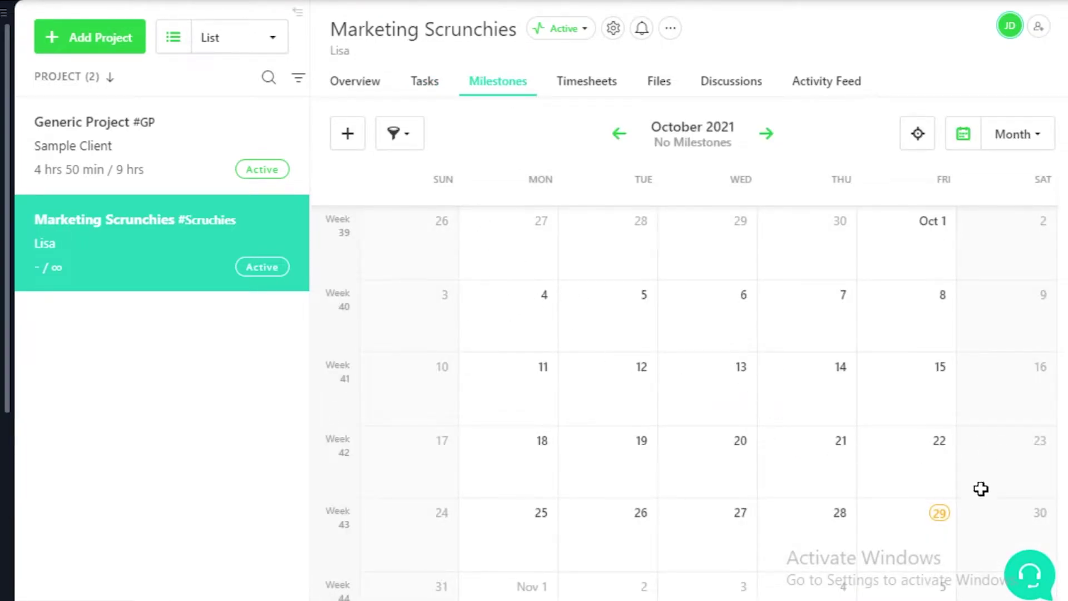
Save a PUBLISH PROJECT milestone due 11/09/2021, linked to the Accepted task list.
click(766, 135)
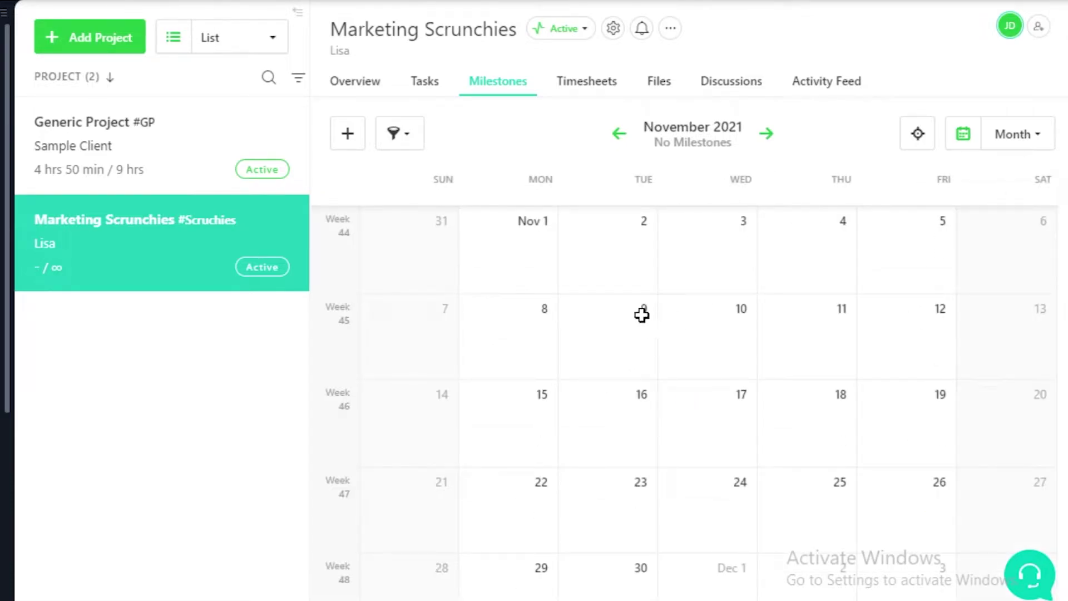
click(642, 315)
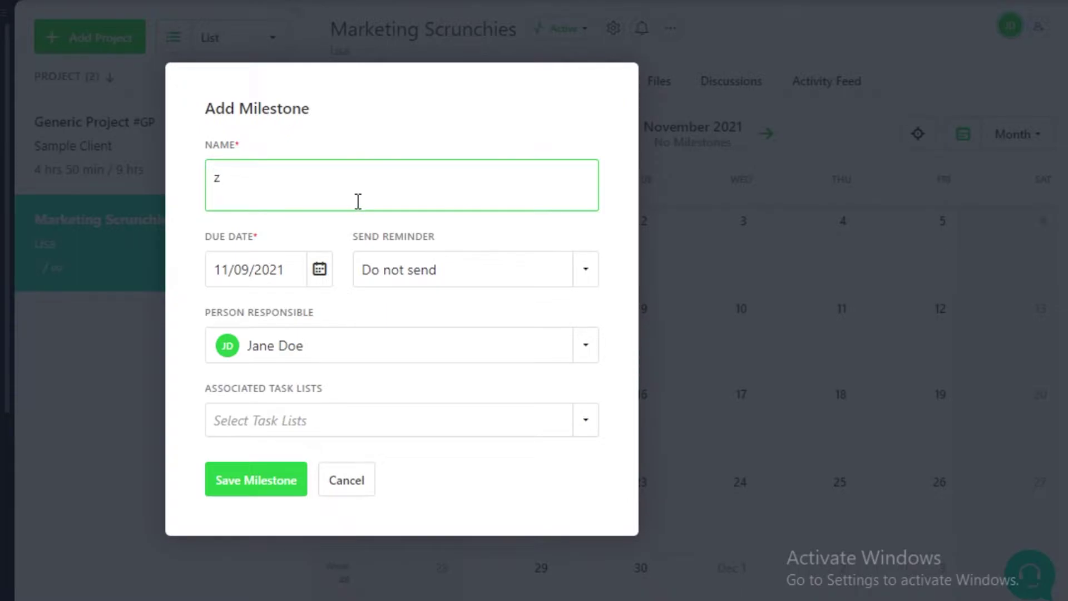
key(BackSpace)
text(PUBLISH PROJECT)
click(402, 348)
click(393, 352)
click(341, 427)
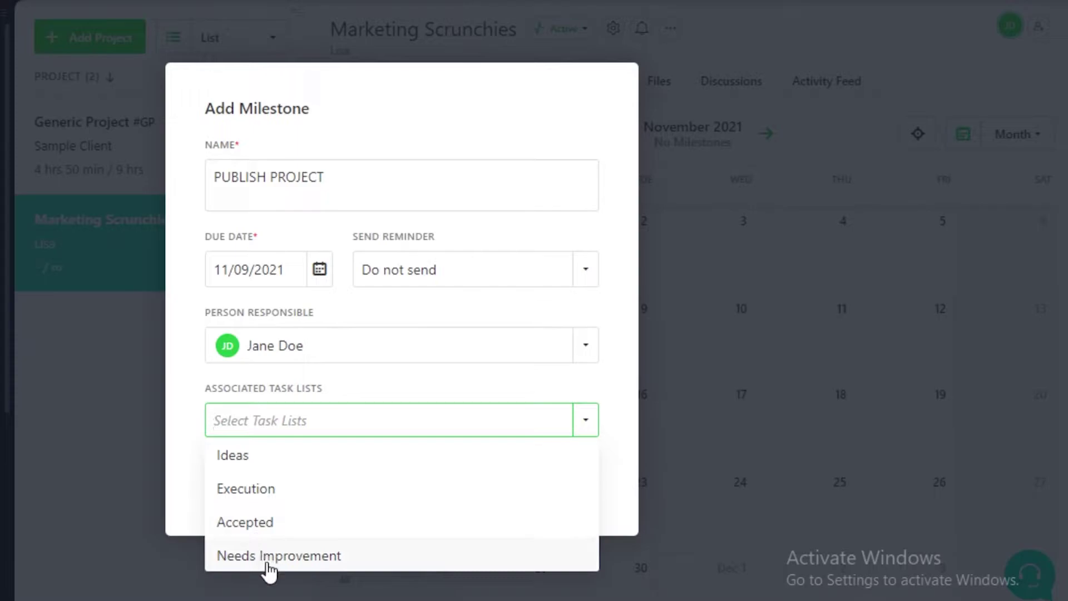
click(256, 525)
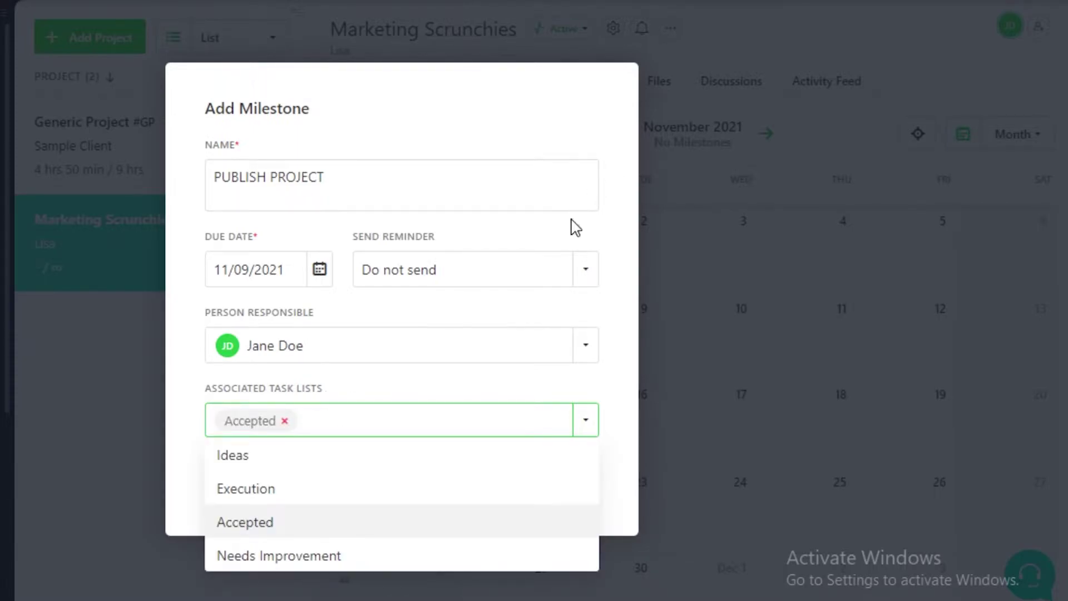
click(591, 130)
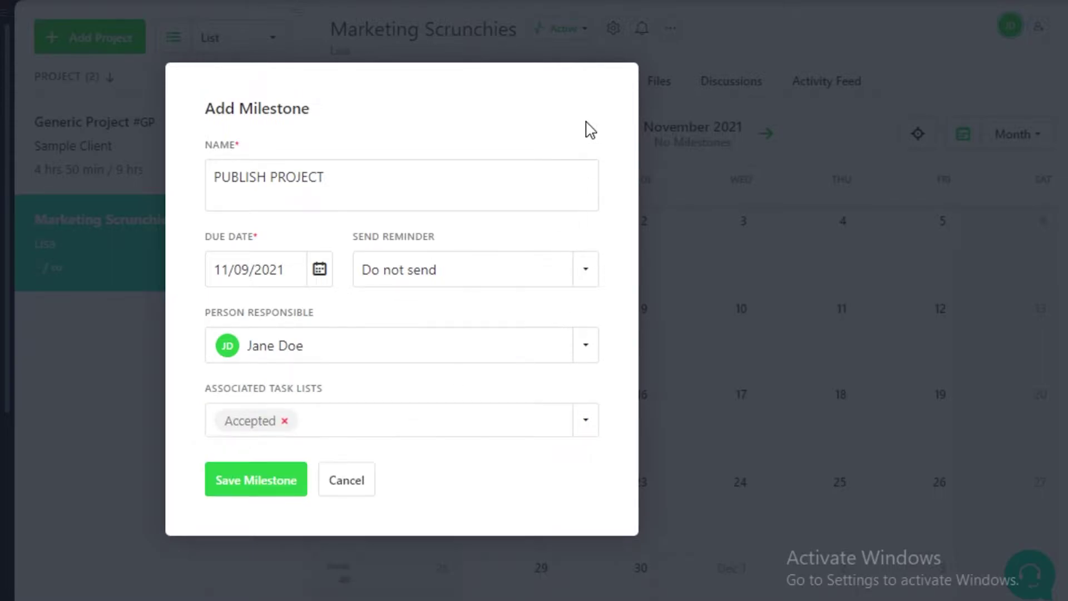
click(279, 479)
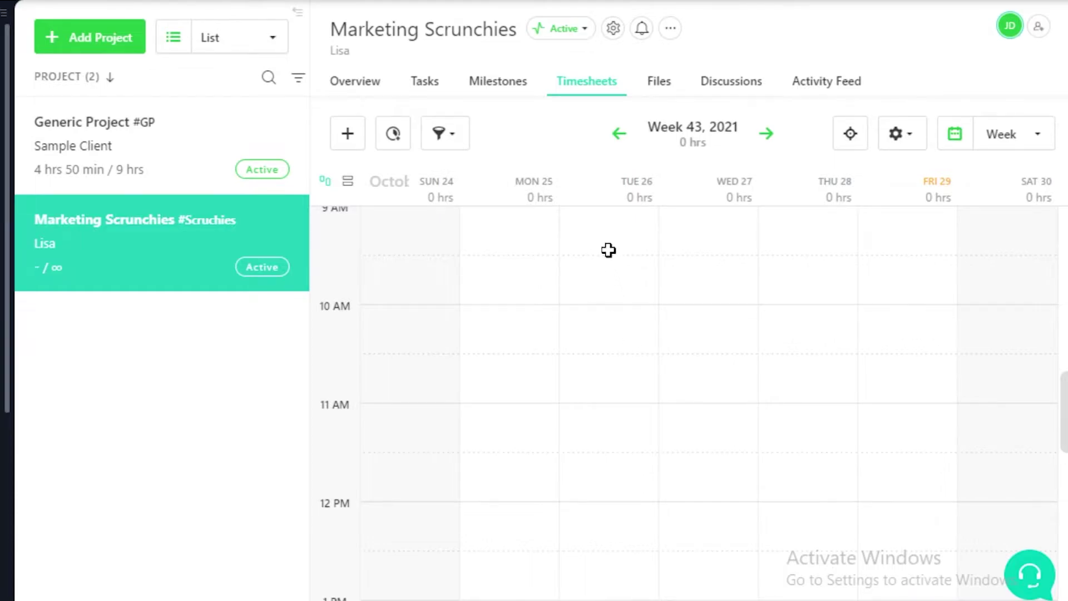
Browse the current project's Files, Discussions and Activity Feed tabs.
scroll(610, 439, down, 3)
scroll(437, 389, up, 15)
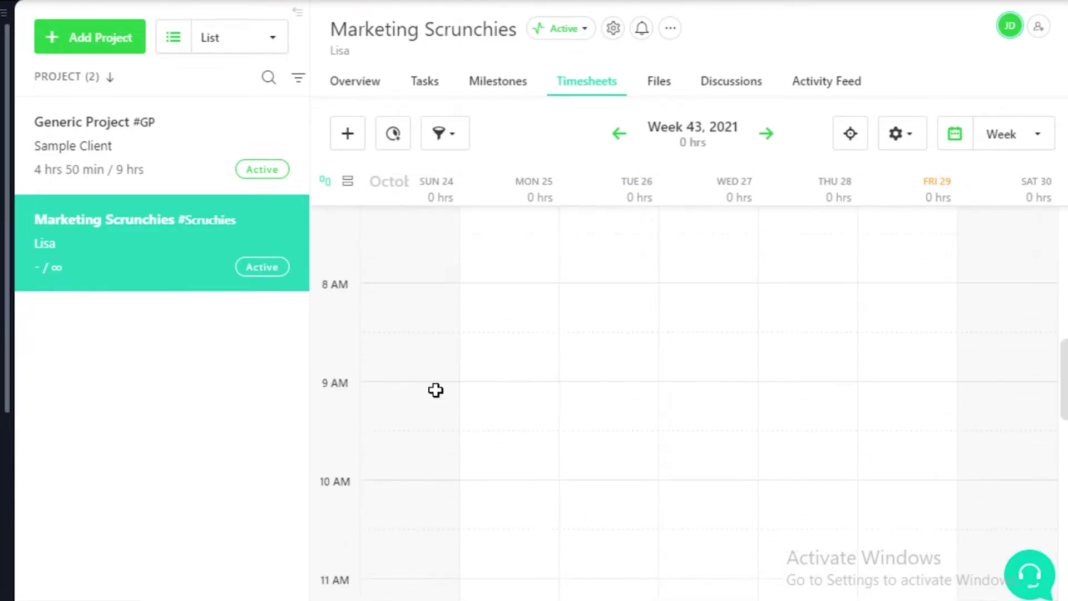
scroll(577, 360, down, 9)
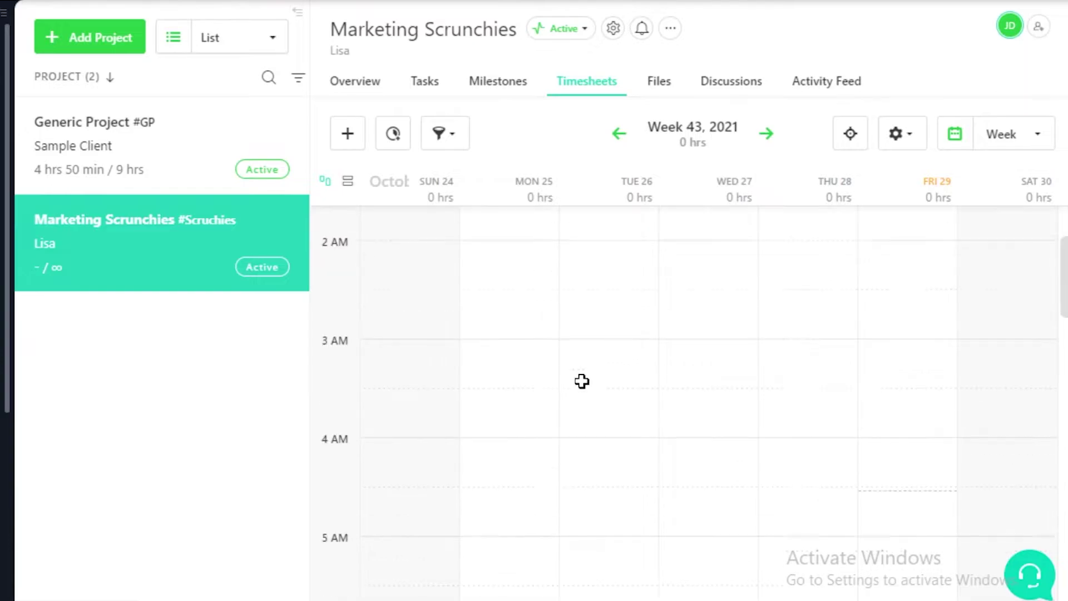
click(657, 95)
click(737, 92)
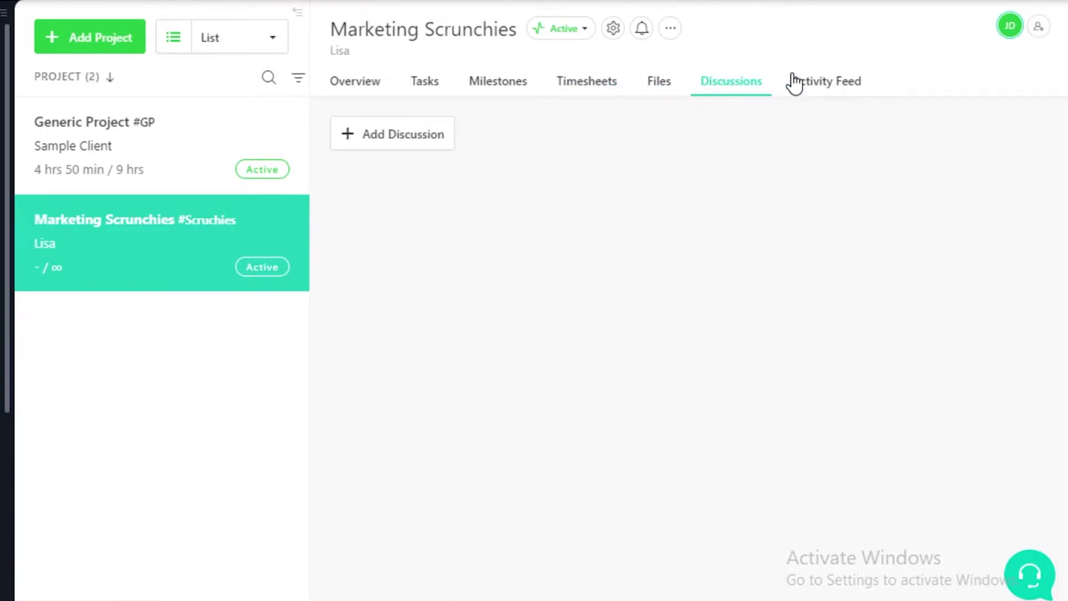
click(796, 83)
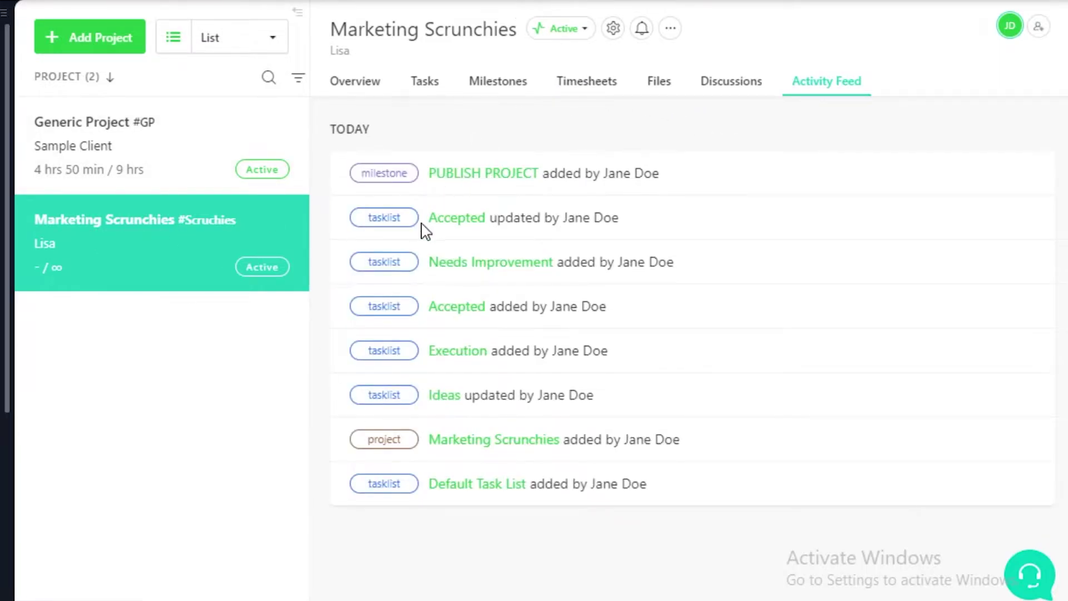
Switch to Generic Project and view its Milestones, Timesheets, then the Overview dashboard.
click(125, 146)
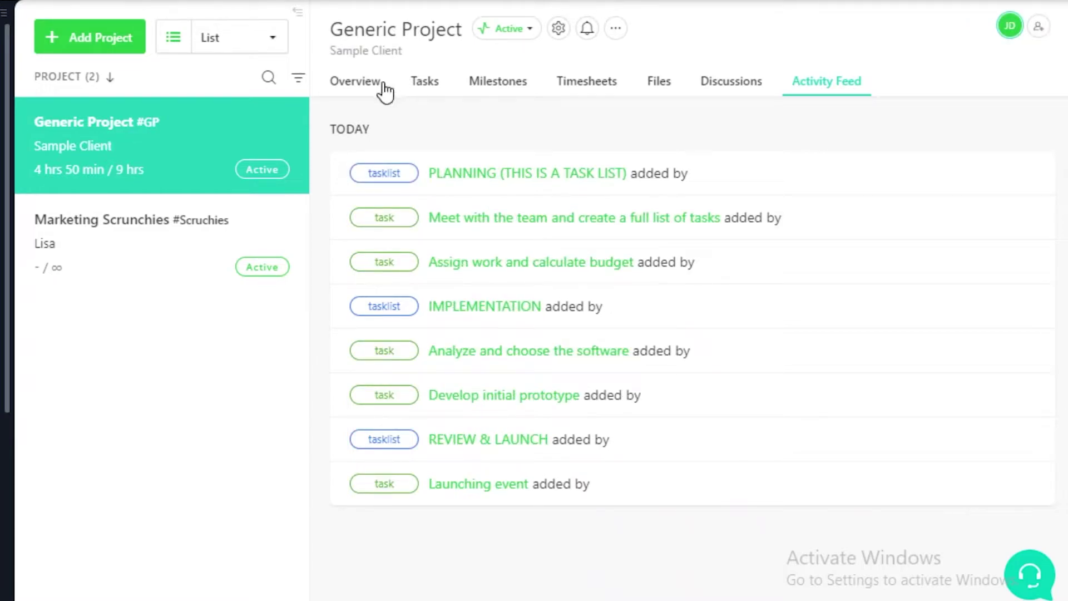
click(500, 84)
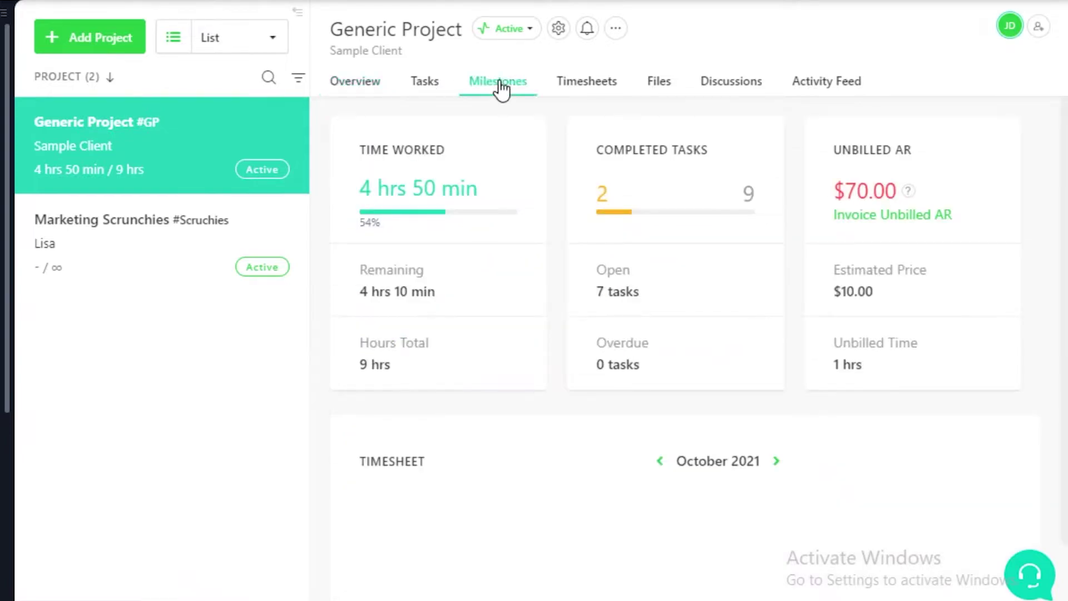
click(581, 89)
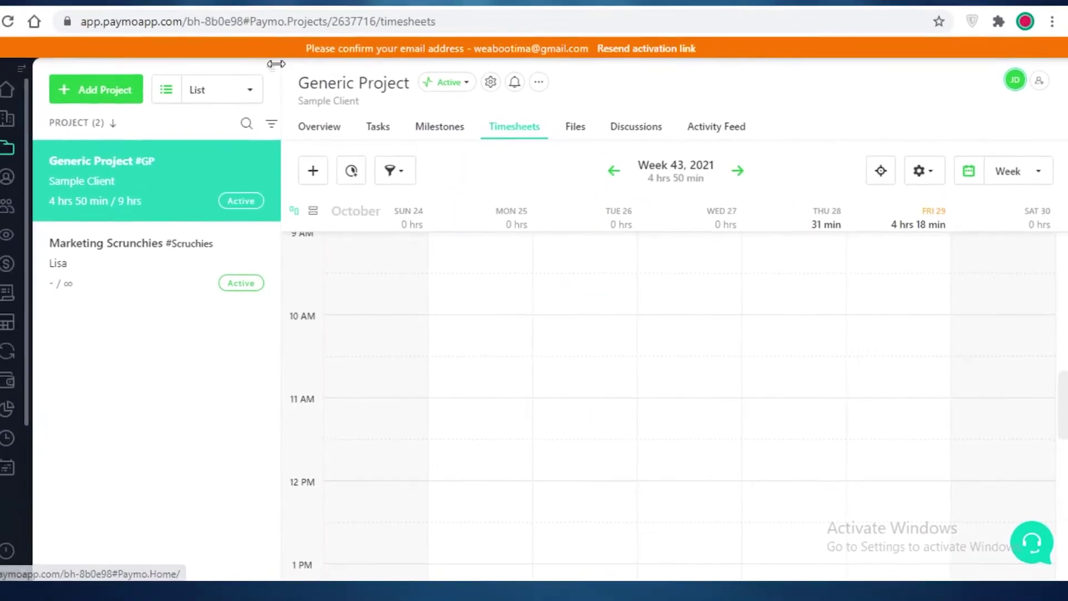
click(319, 126)
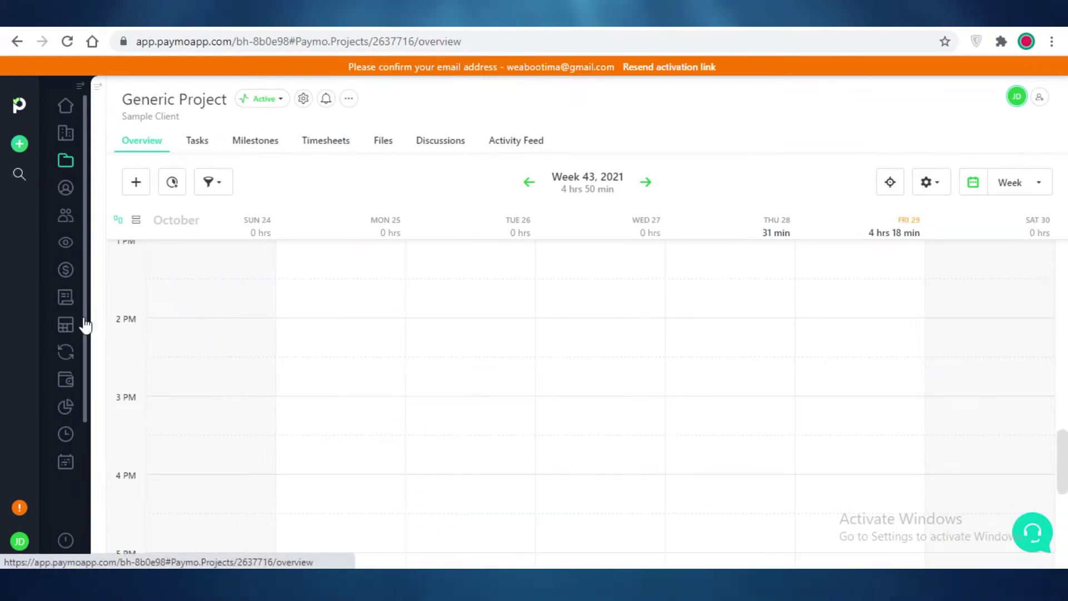
Expand the sidebar with section names and go to People > Users.
click(99, 90)
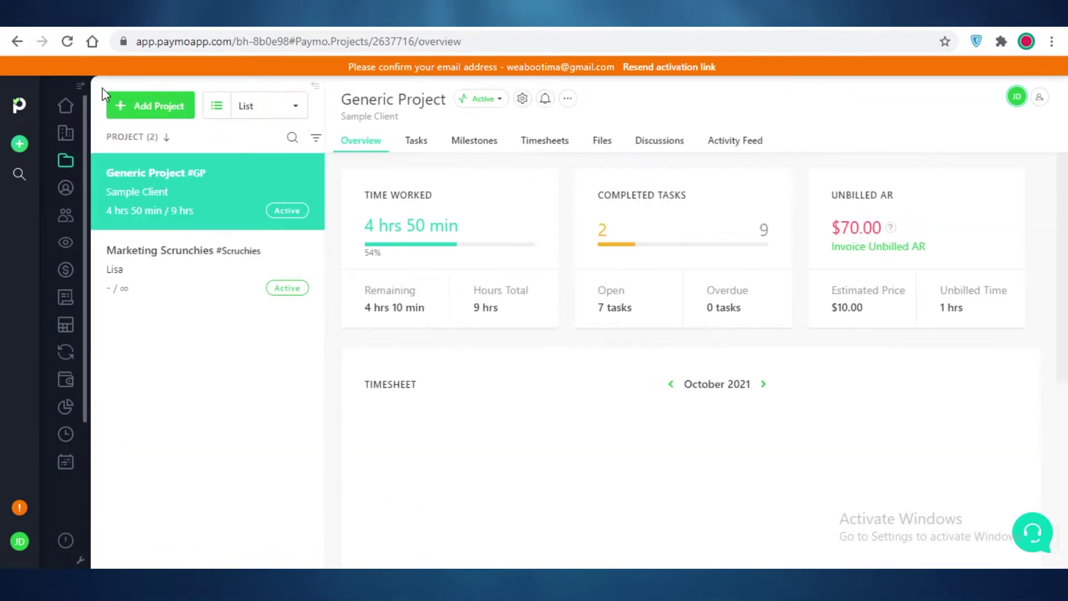
mouse_move(89, 114)
click(124, 167)
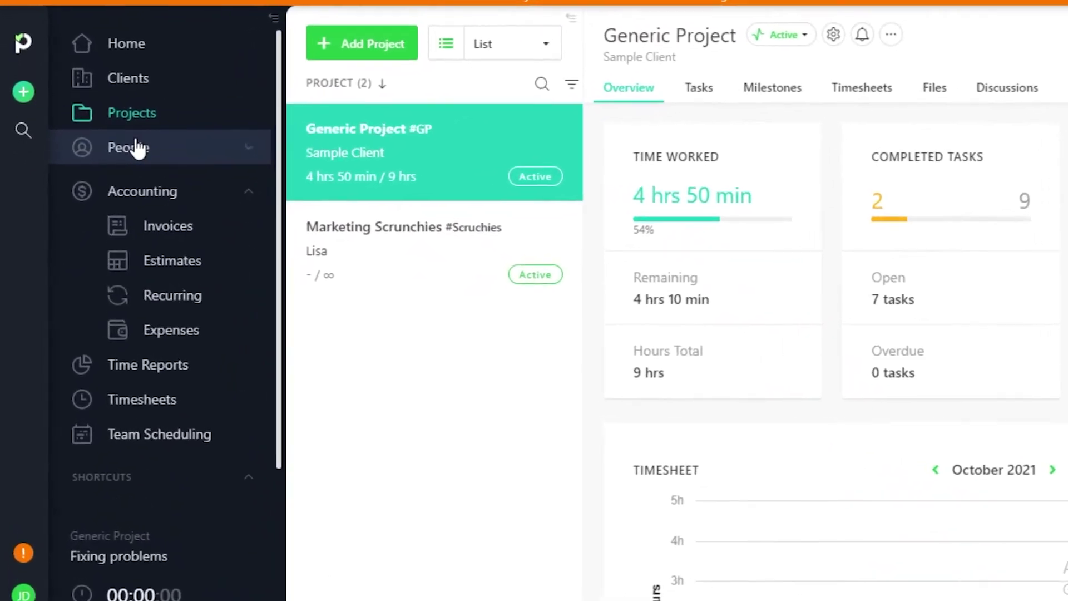
click(124, 166)
click(120, 207)
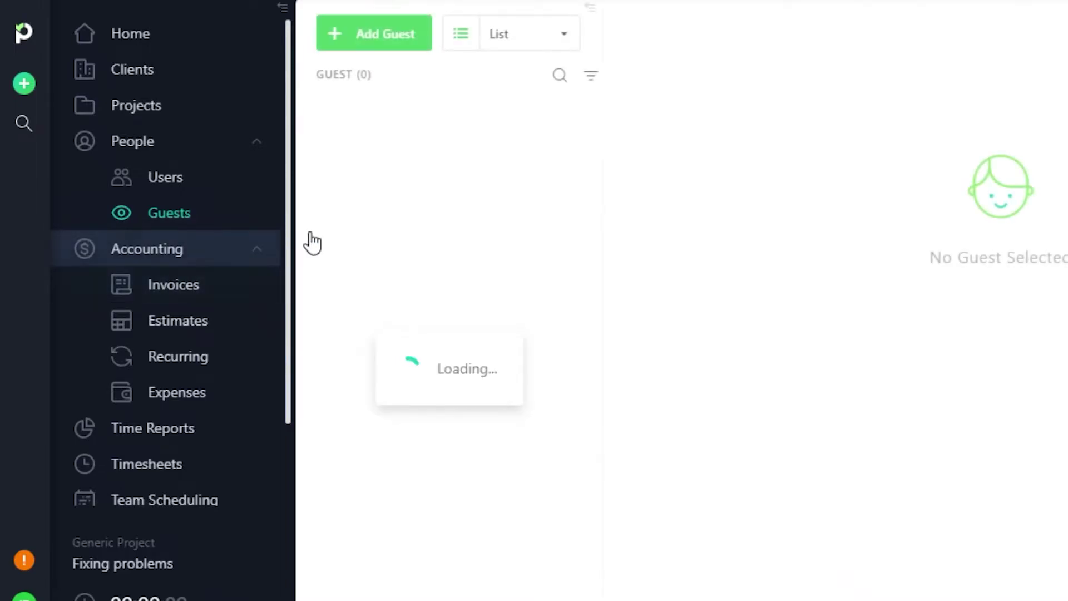
Start a new guest, read the default guest permissions info, then discard the form unsaved.
click(395, 43)
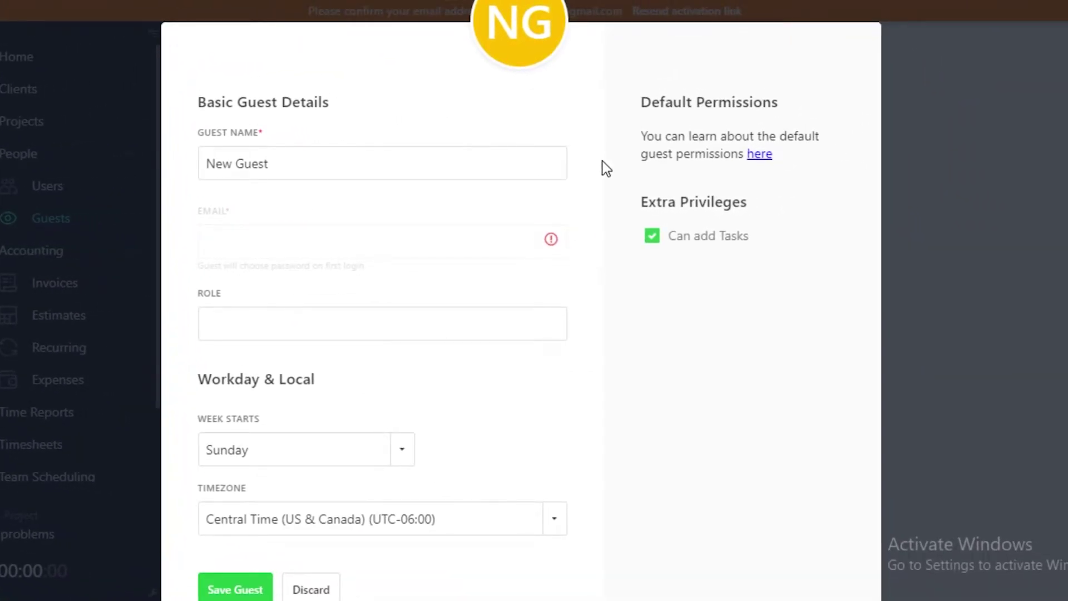
click(760, 154)
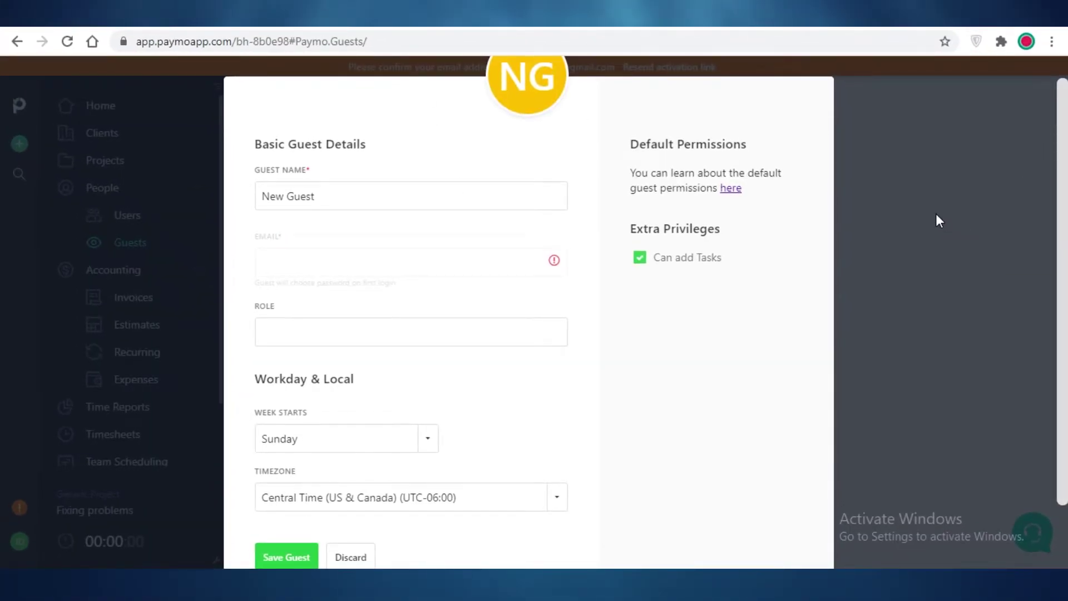
click(953, 199)
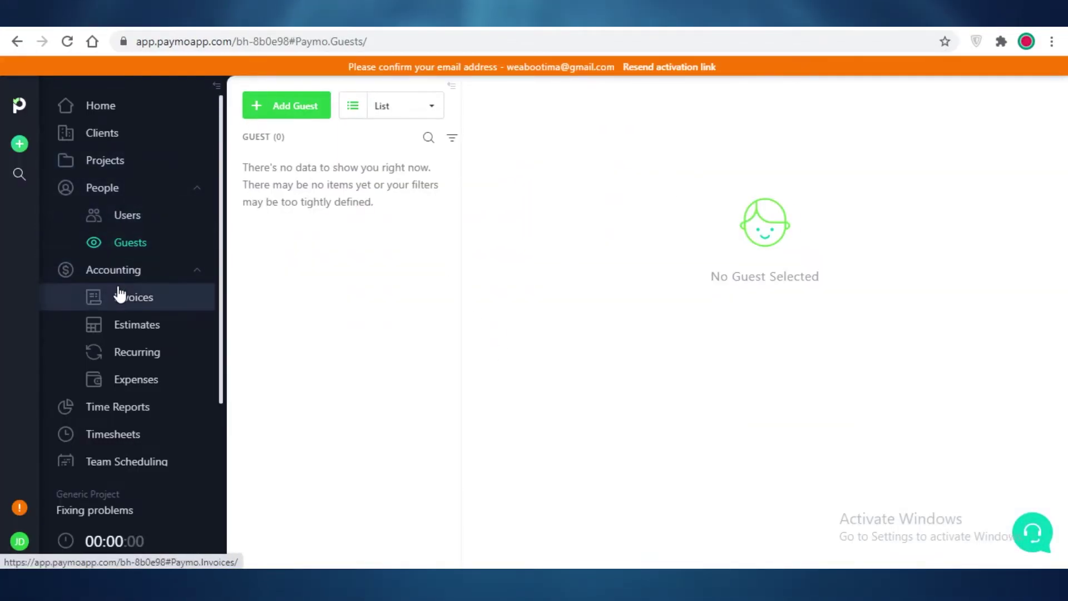
Visit Invoices, glance at the empty Expenses list, and return to Invoices.
click(133, 300)
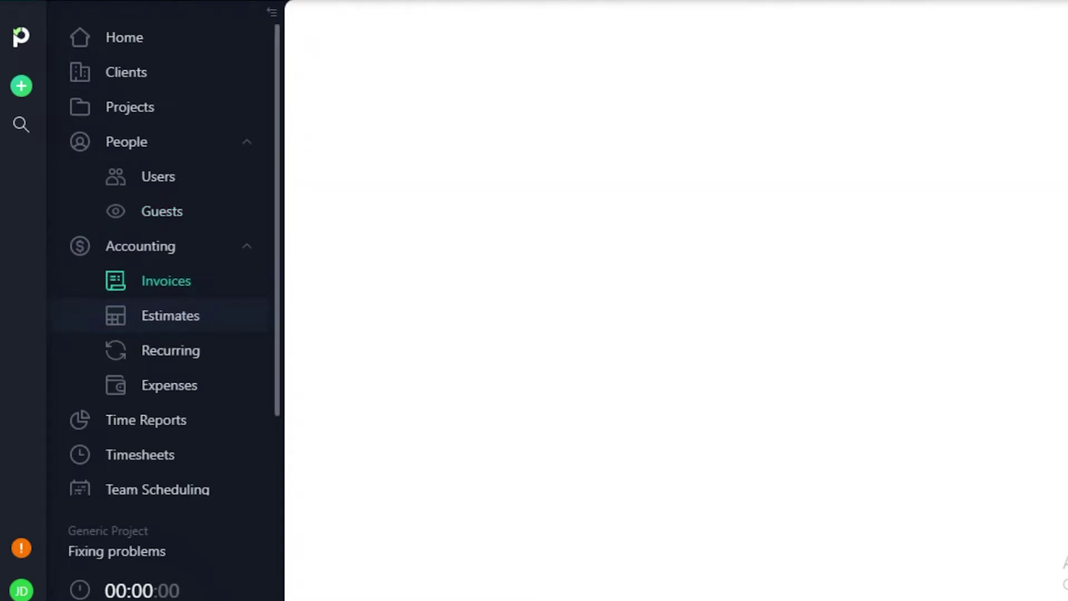
click(186, 391)
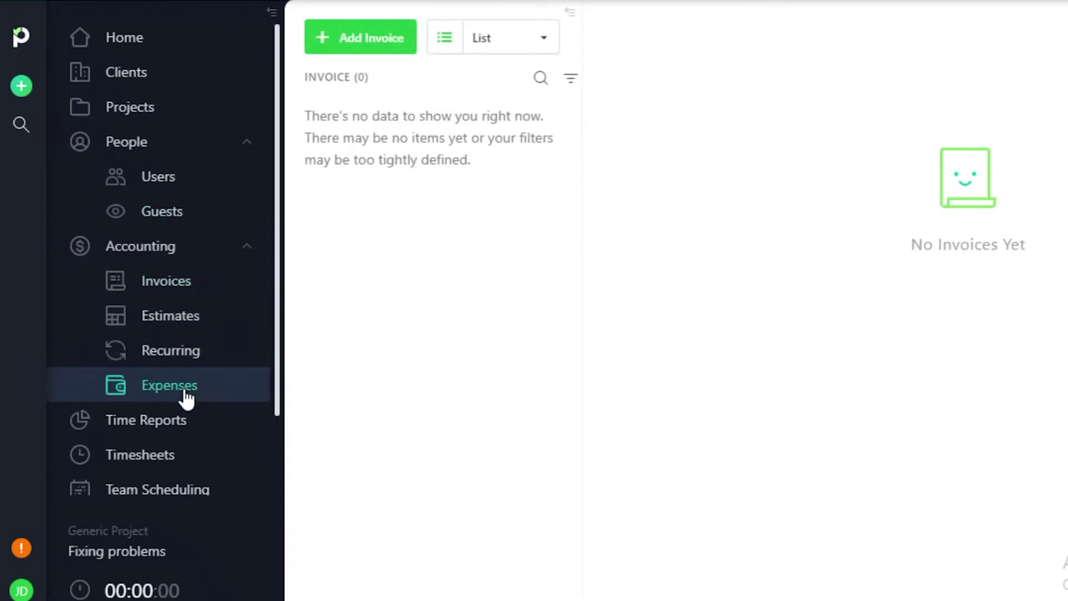
click(181, 285)
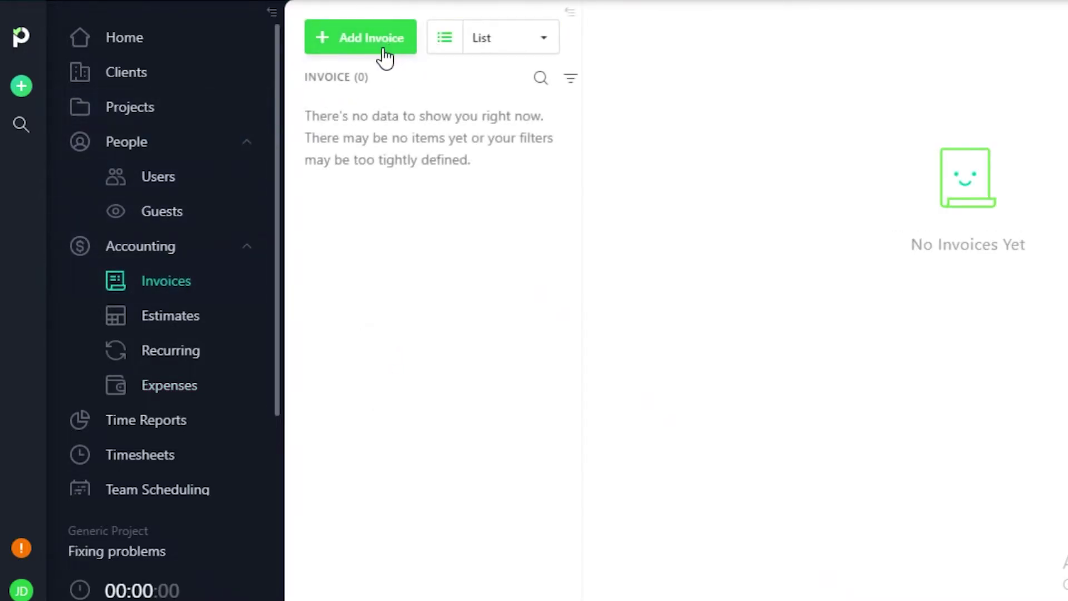
Start a new invoice and confirm the preselected customer.
click(383, 48)
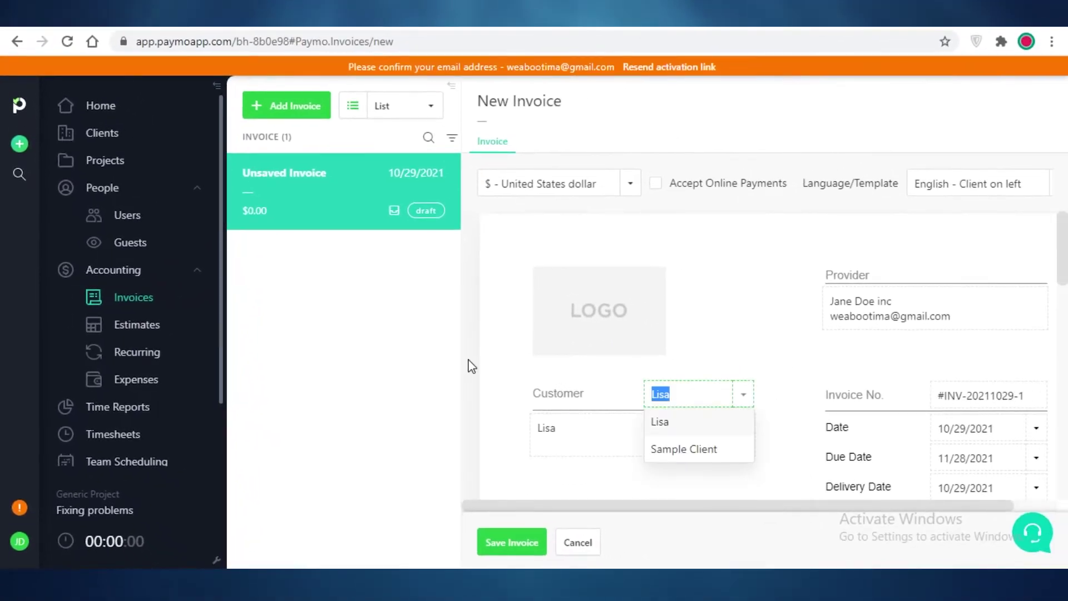
click(506, 430)
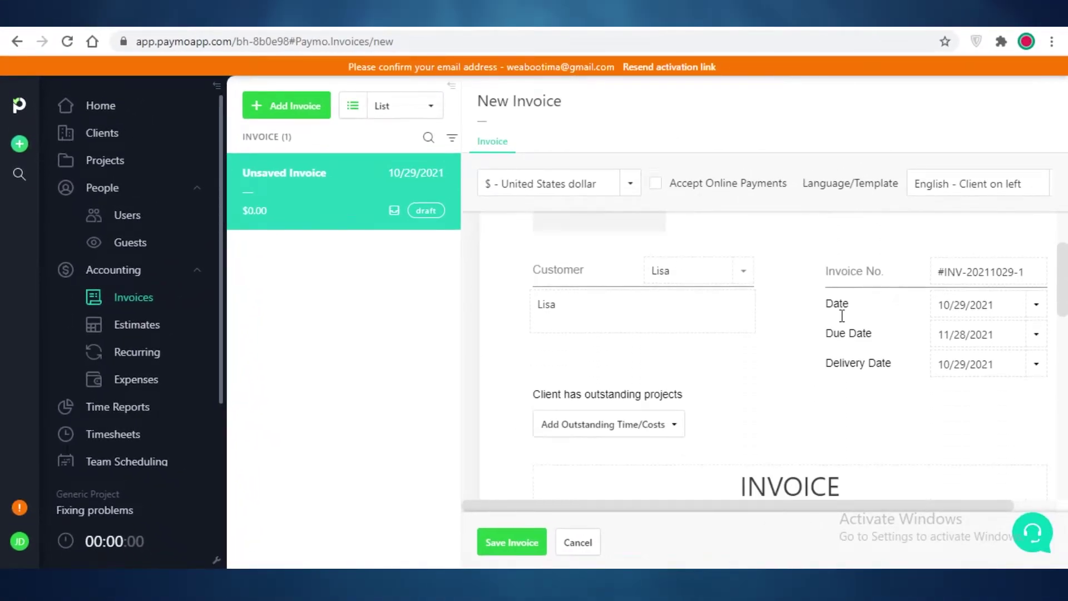
scroll(870, 300, down, 4)
scroll(1016, 373, up, 3)
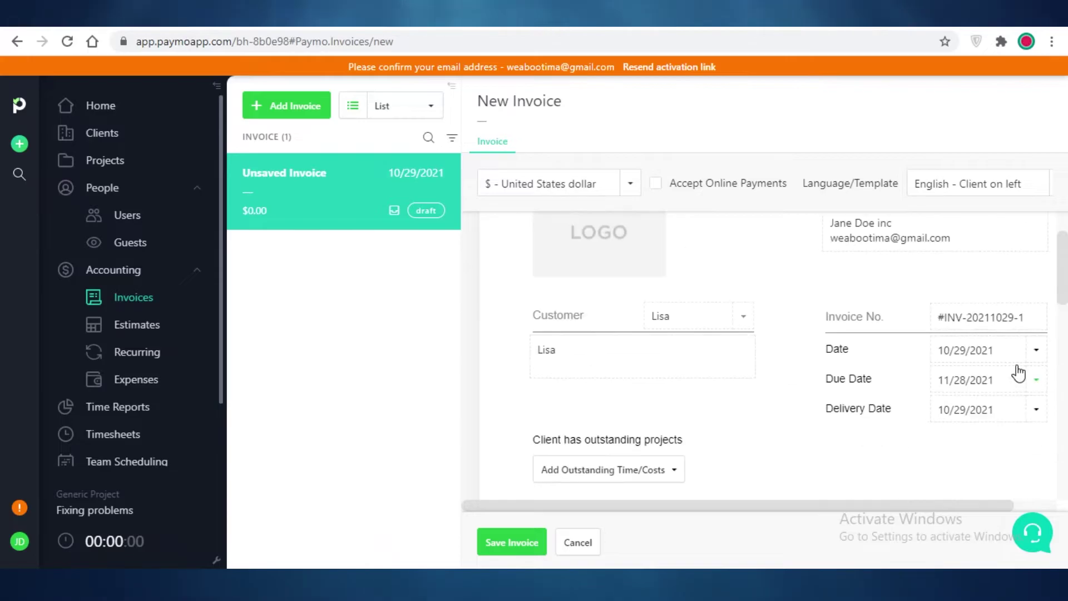
scroll(962, 441, down, 3)
scroll(913, 305, up, 4)
scroll(925, 410, down, 8)
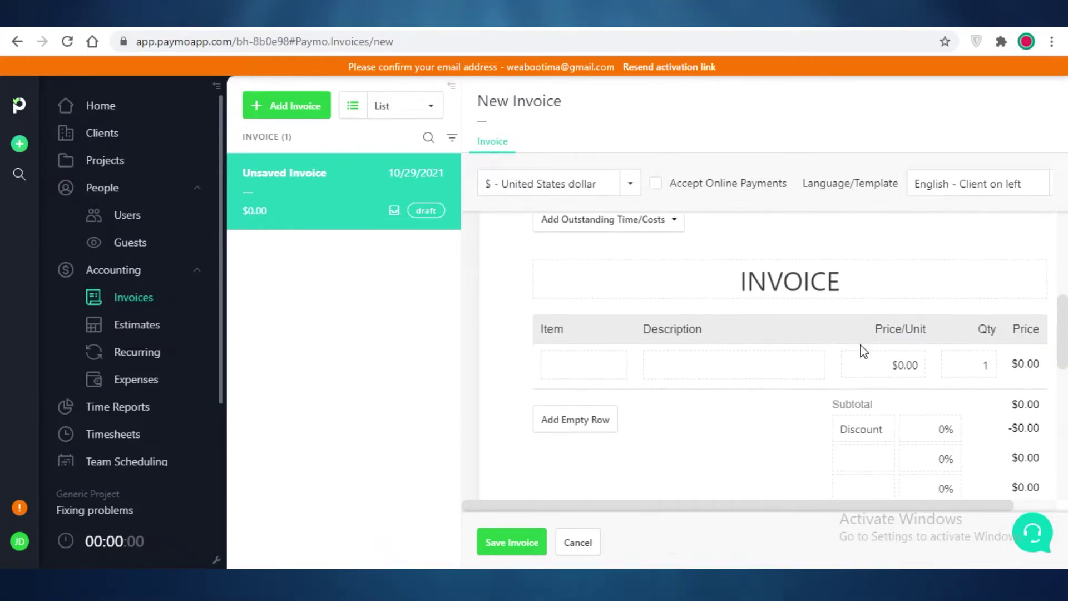
scroll(839, 266, up, 3)
Add two line items: 124 'ADSADAda' and 3567 '23423432'.
click(699, 291)
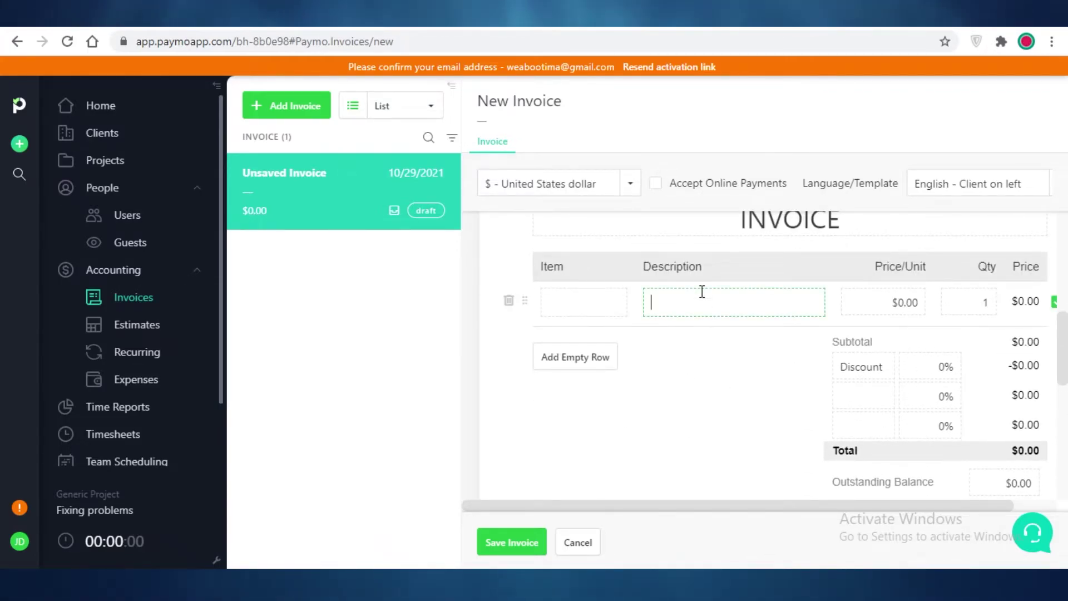
click(581, 306)
text(124)
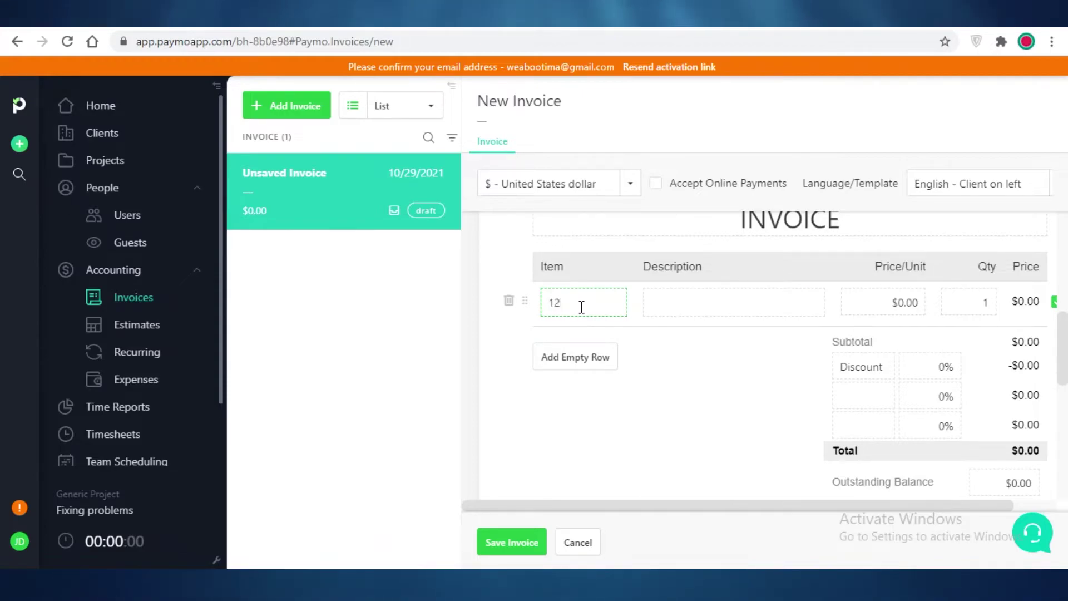
click(677, 301)
text(ADSADAda)
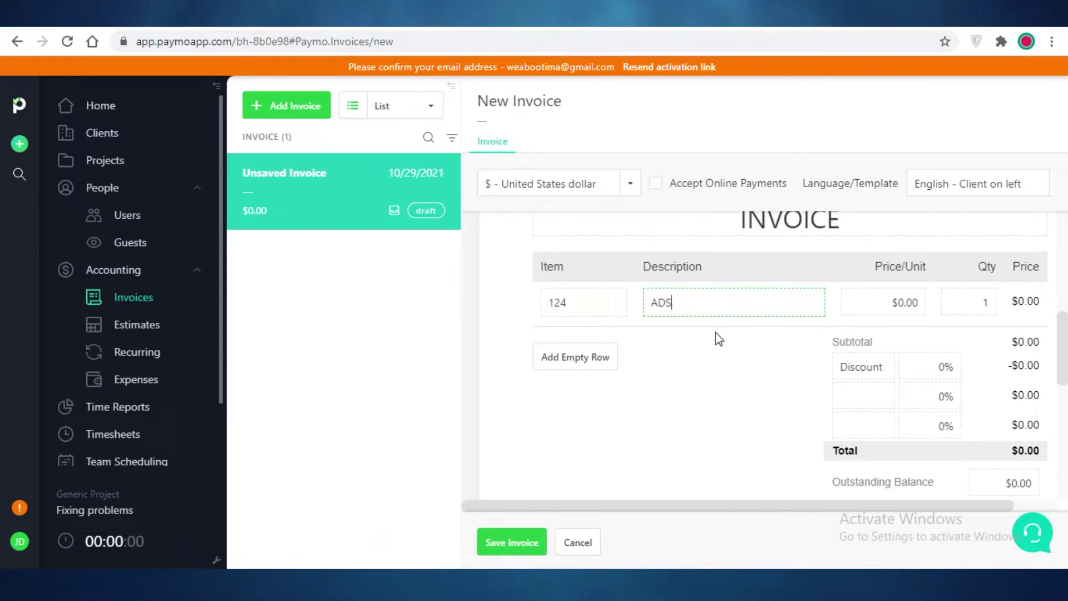
click(597, 360)
click(577, 343)
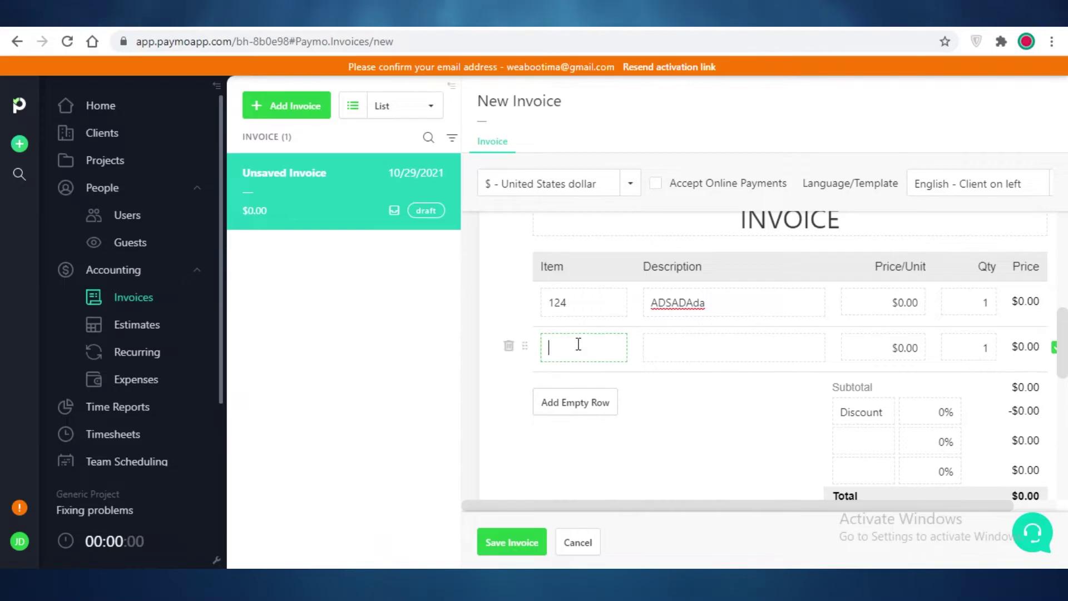
text(3567)
click(708, 345)
text(23423432)
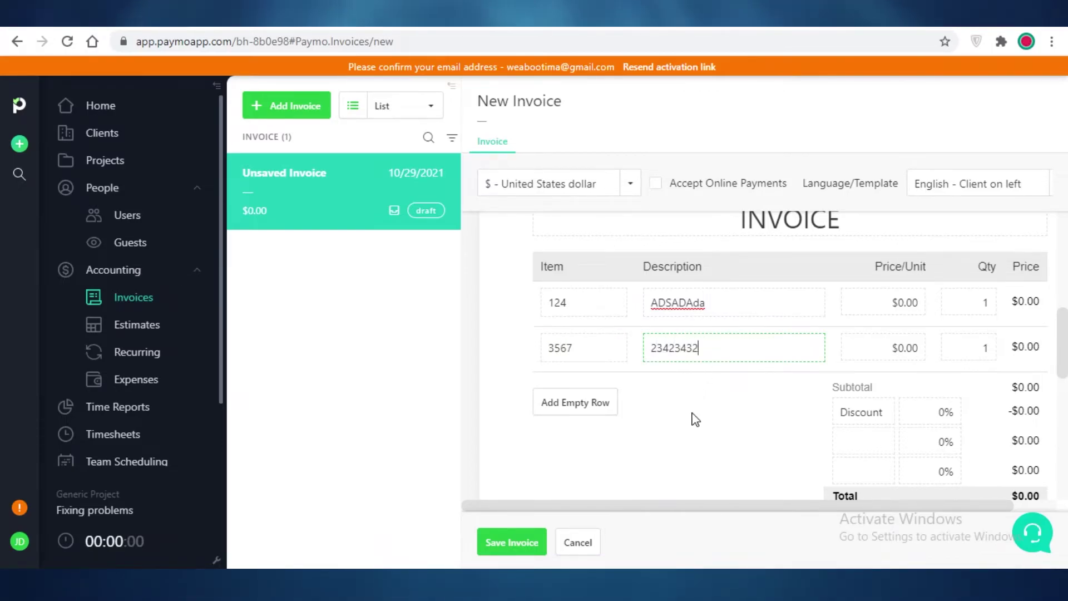
Set unit prices of 6 and 5 on the two invoice lines.
scroll(894, 231, down, 2)
scroll(906, 348, up, 4)
scroll(901, 389, down, 3)
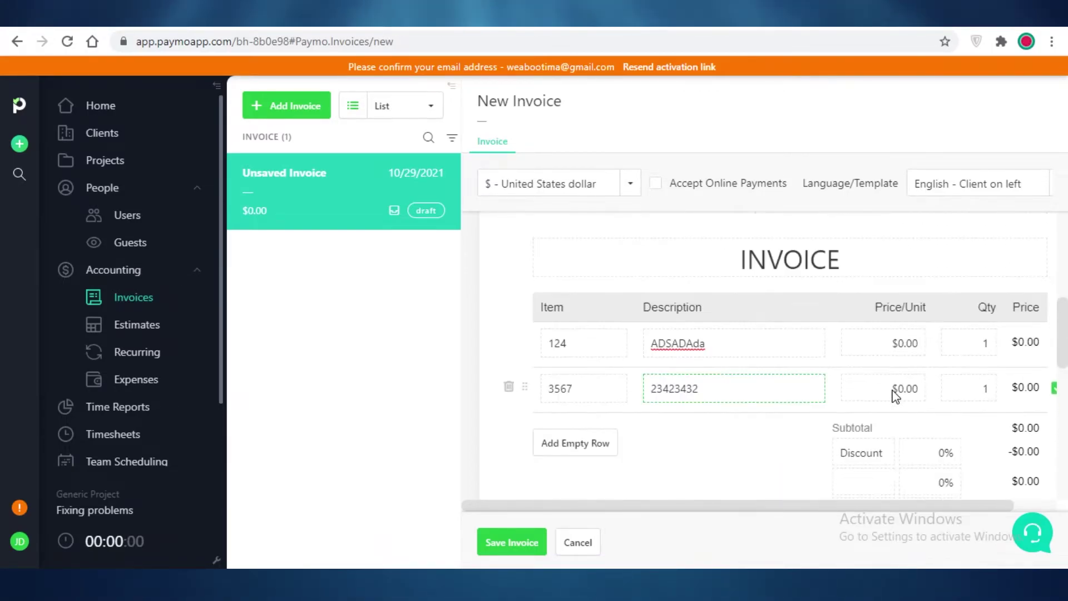
click(901, 306)
text(6)
click(904, 350)
text(5)
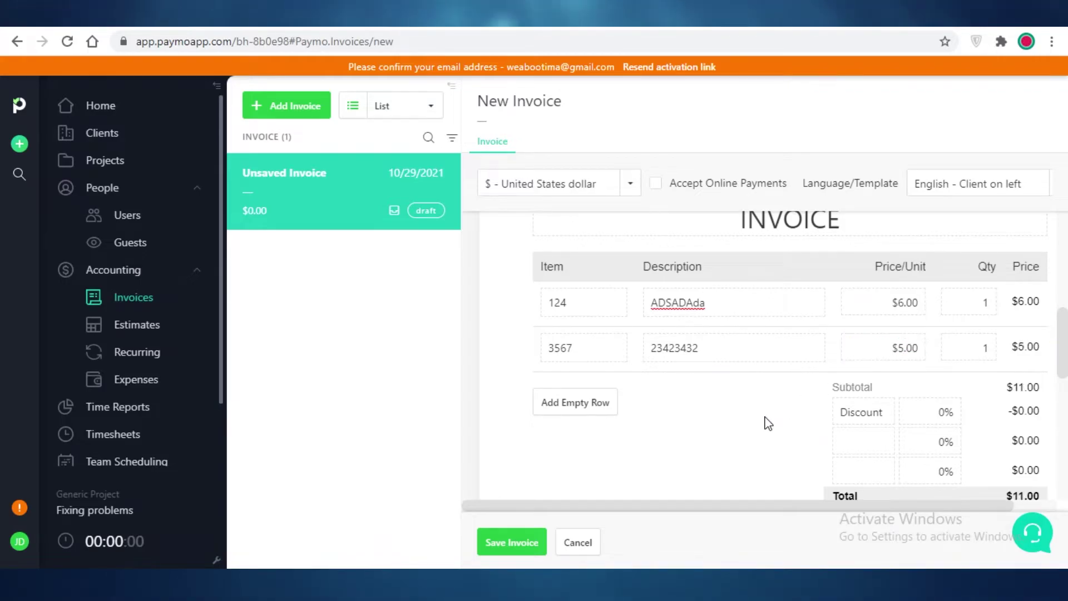
Set the invoice discount to 5%, bringing the total to $10.45.
scroll(907, 339, down, 1)
click(946, 334)
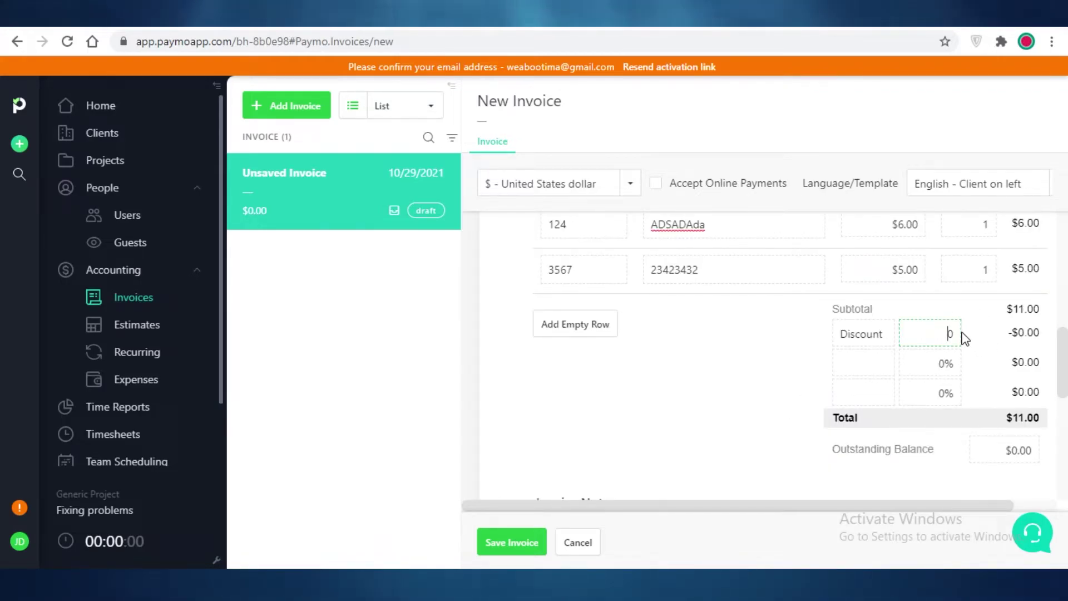
text(12)
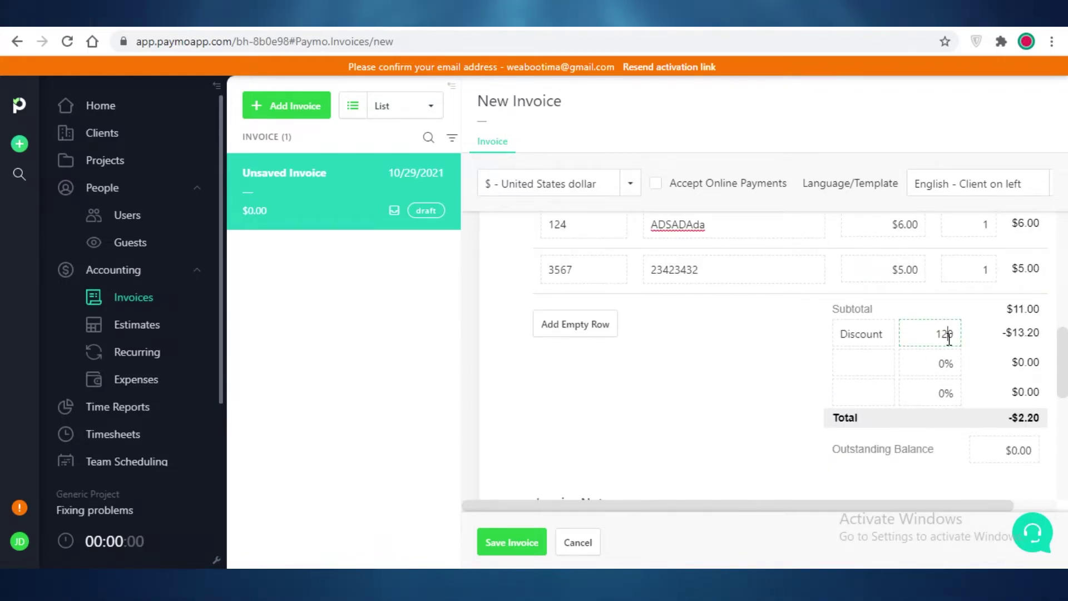
key(BackSpace)
text(3)
key(BackSpace)
key(BackSpace)
text(50)
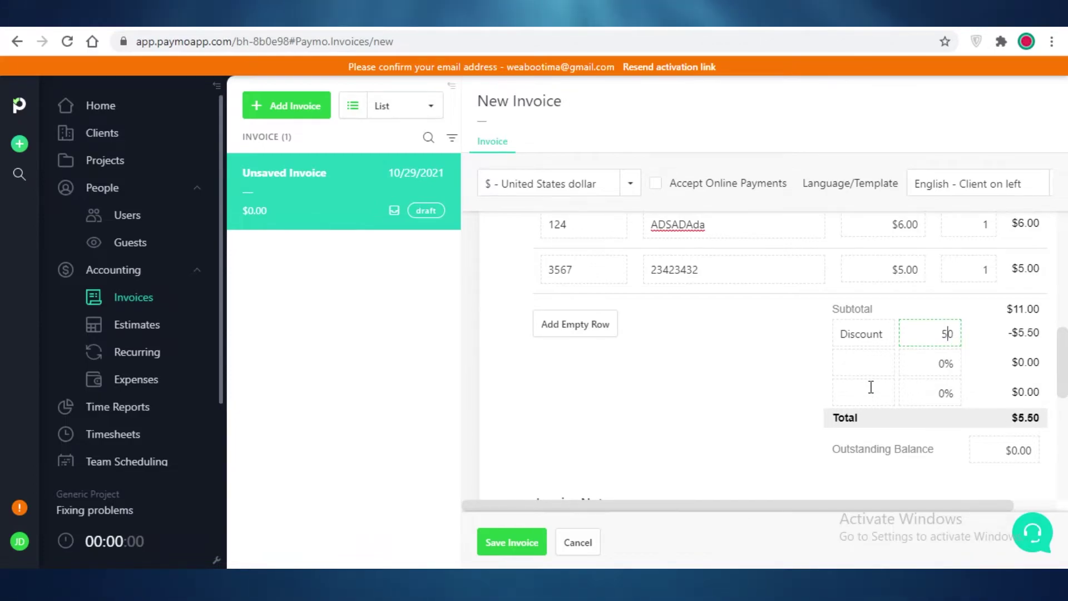
key(Delete)
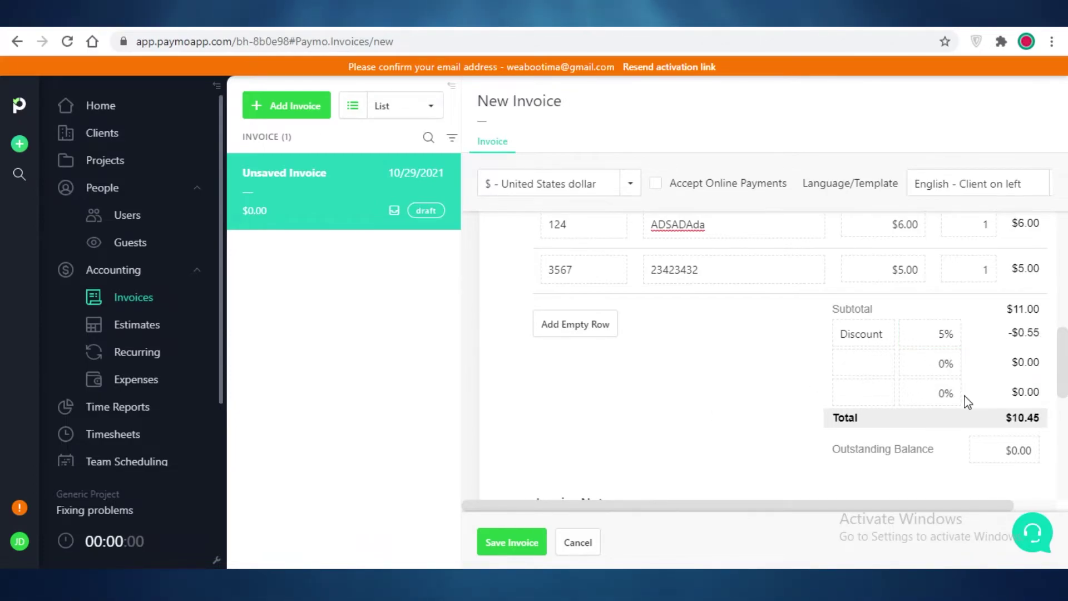
scroll(968, 402, down, 5)
click(508, 544)
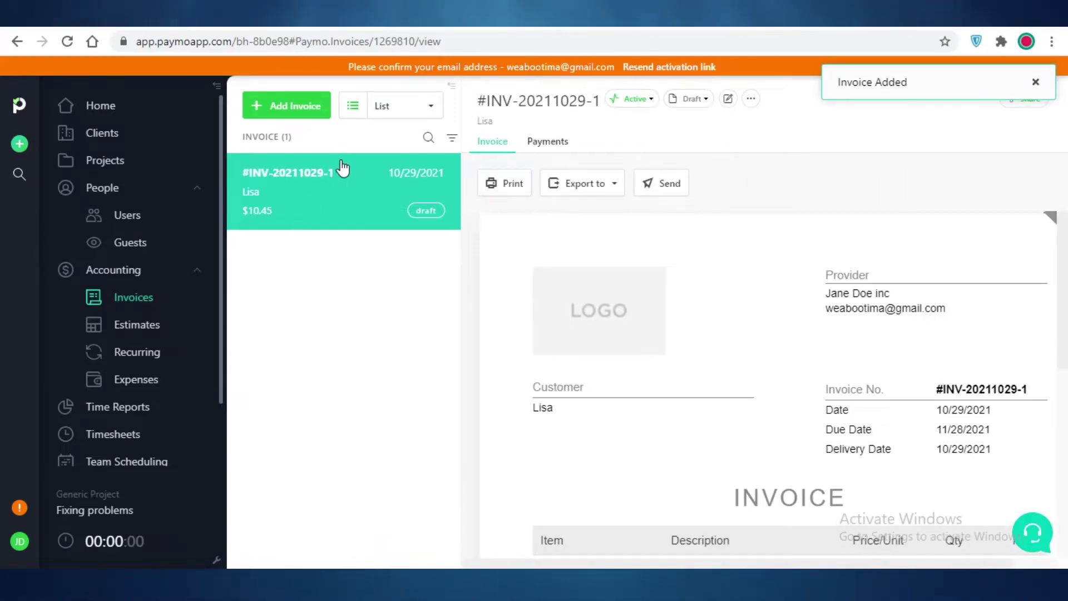
click(589, 184)
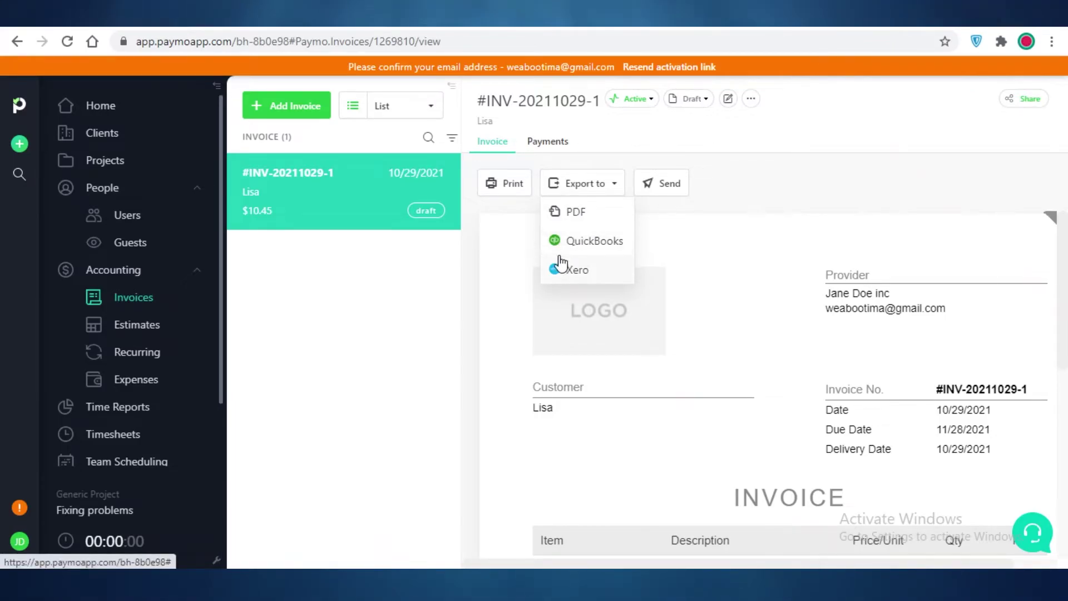
click(670, 185)
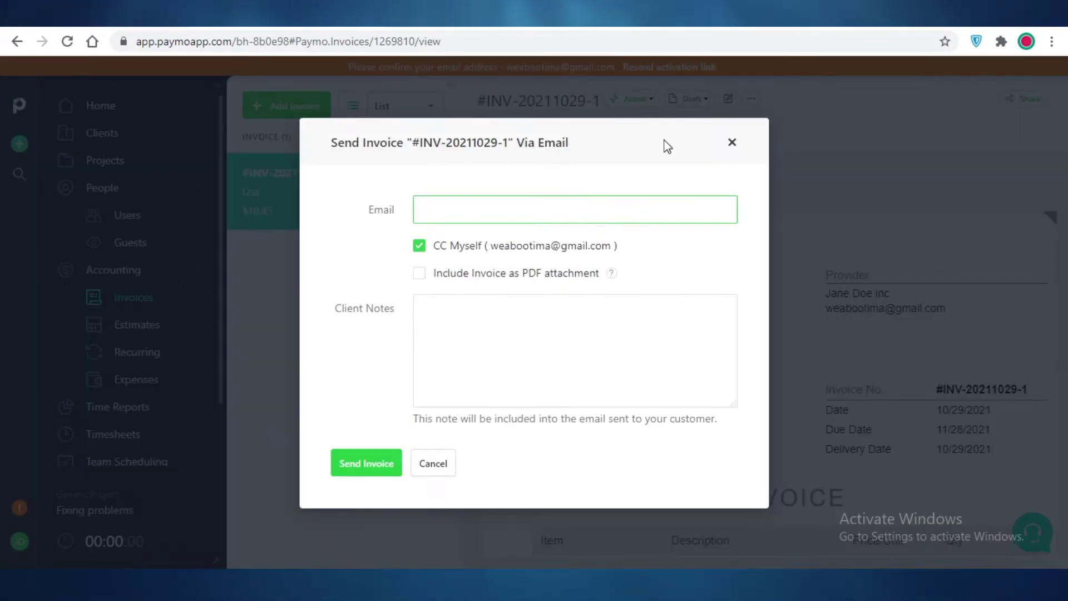
click(733, 143)
Tour Estimates, Recurring, Expenses and Timesheets, ending on the Time Reports list.
click(146, 328)
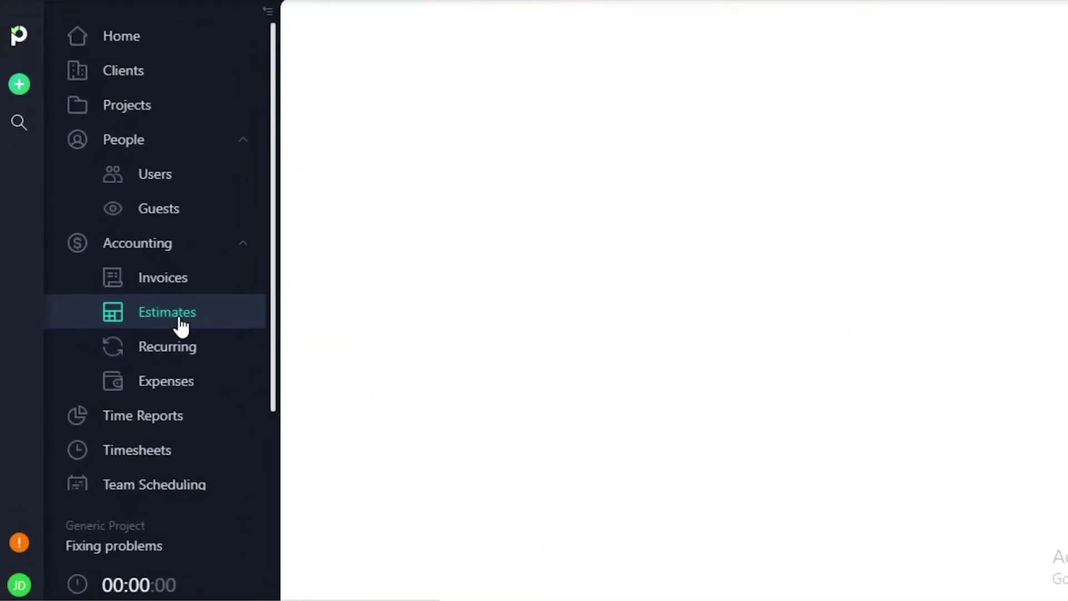
click(212, 352)
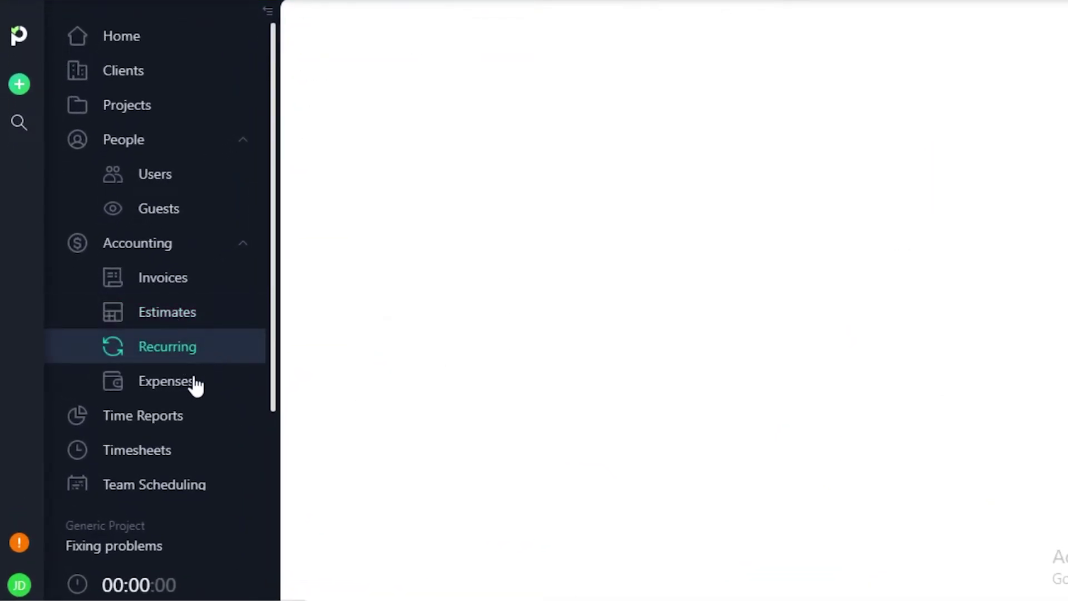
click(193, 379)
scroll(176, 329, down, 2)
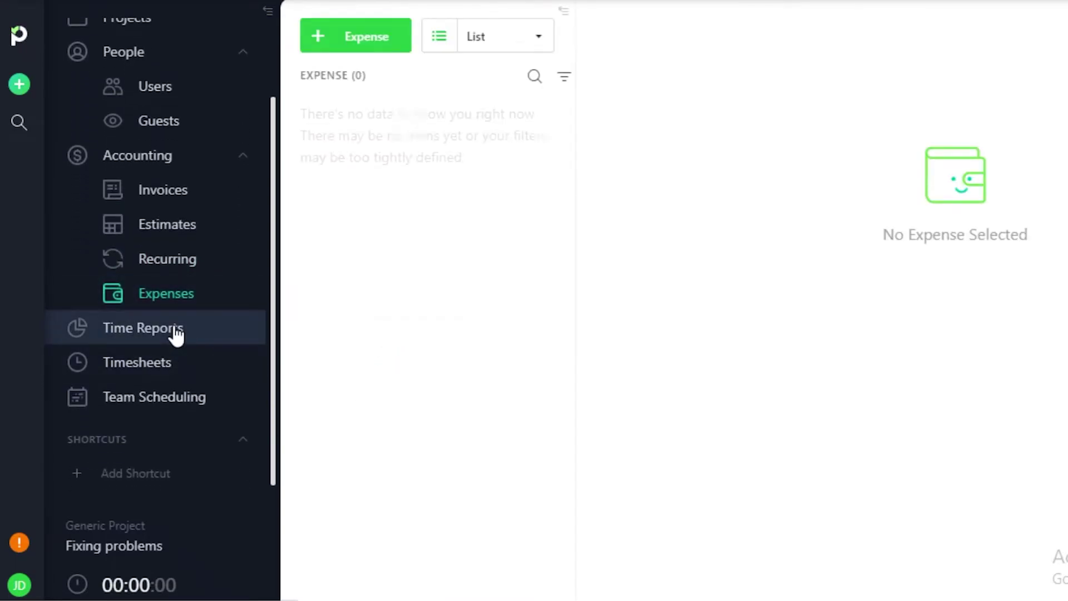
click(175, 333)
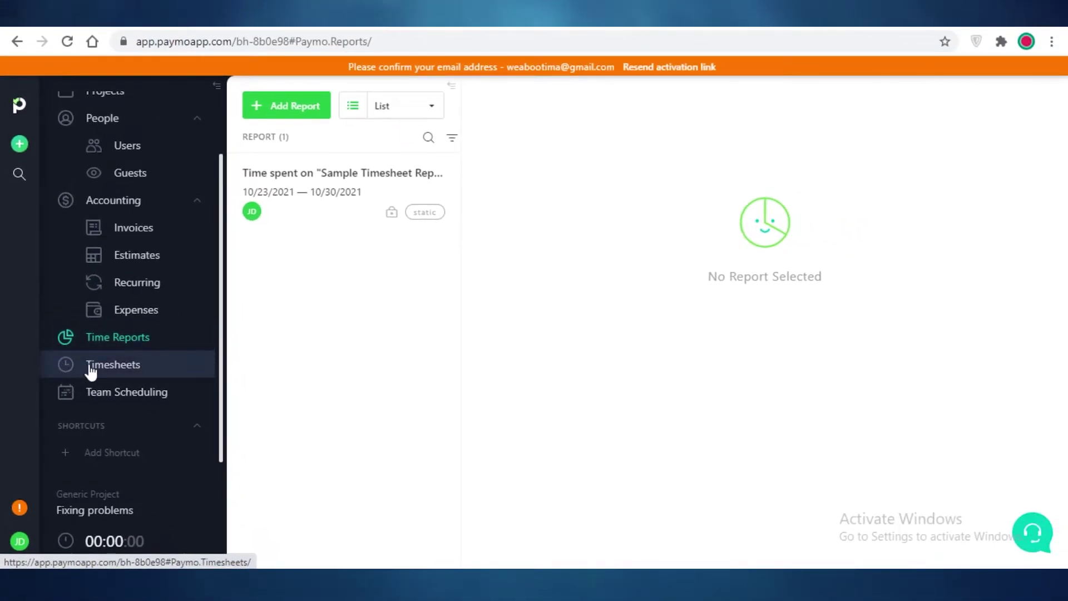
click(91, 368)
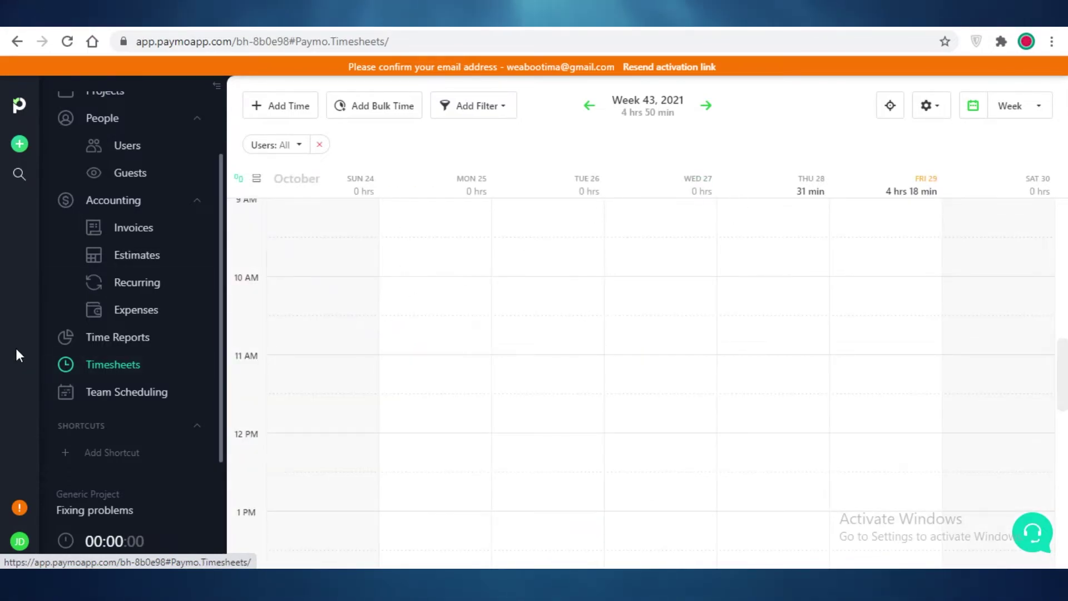
click(128, 349)
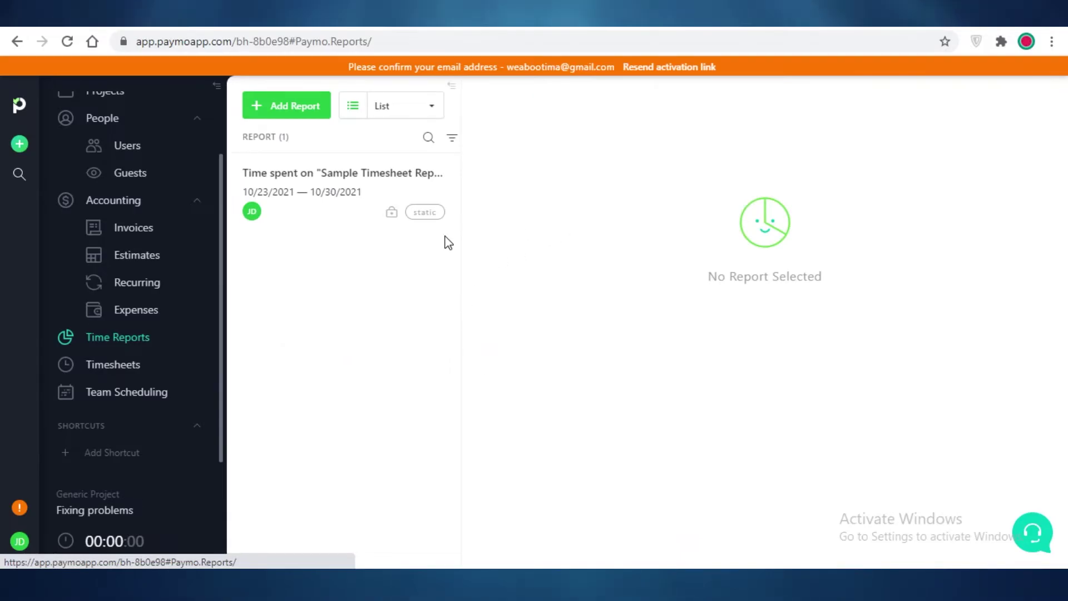
Create a Live report for Today and enable the time entry notes display option.
click(297, 111)
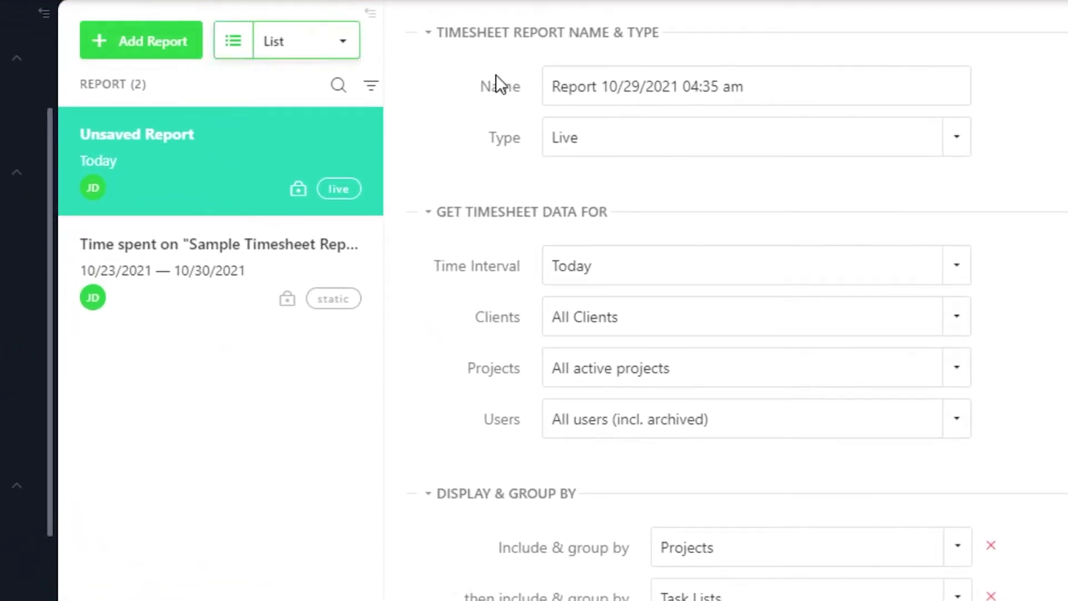
click(630, 149)
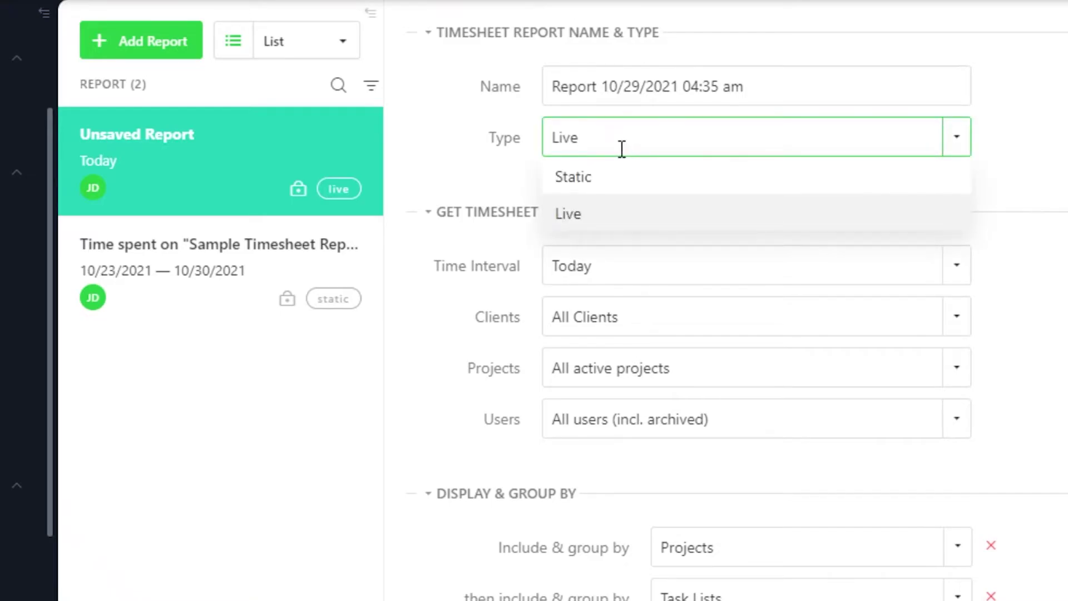
click(623, 147)
click(647, 261)
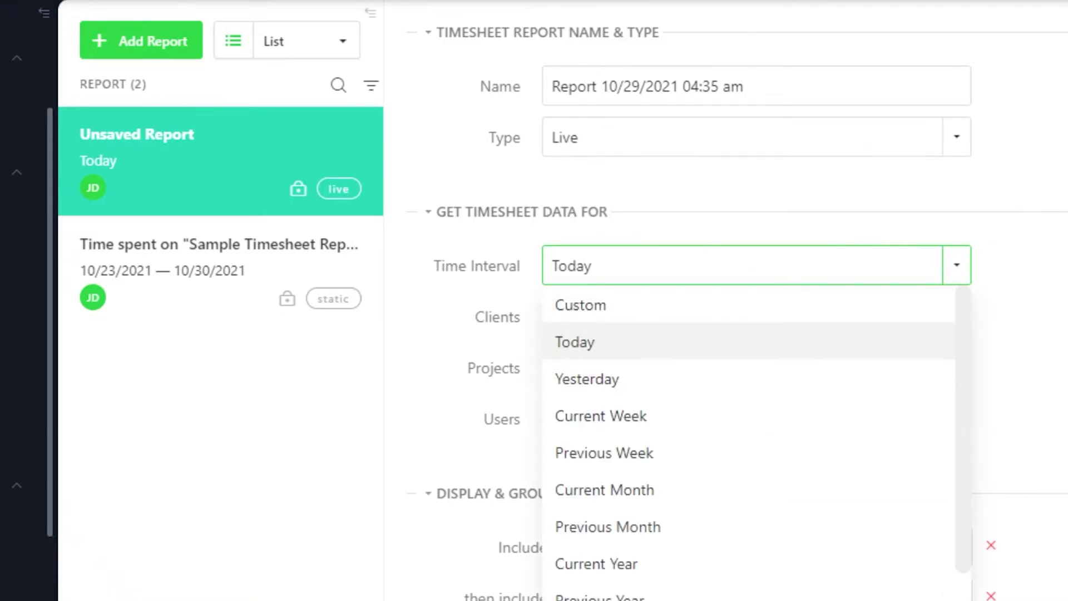
scroll(723, 334, down, 10)
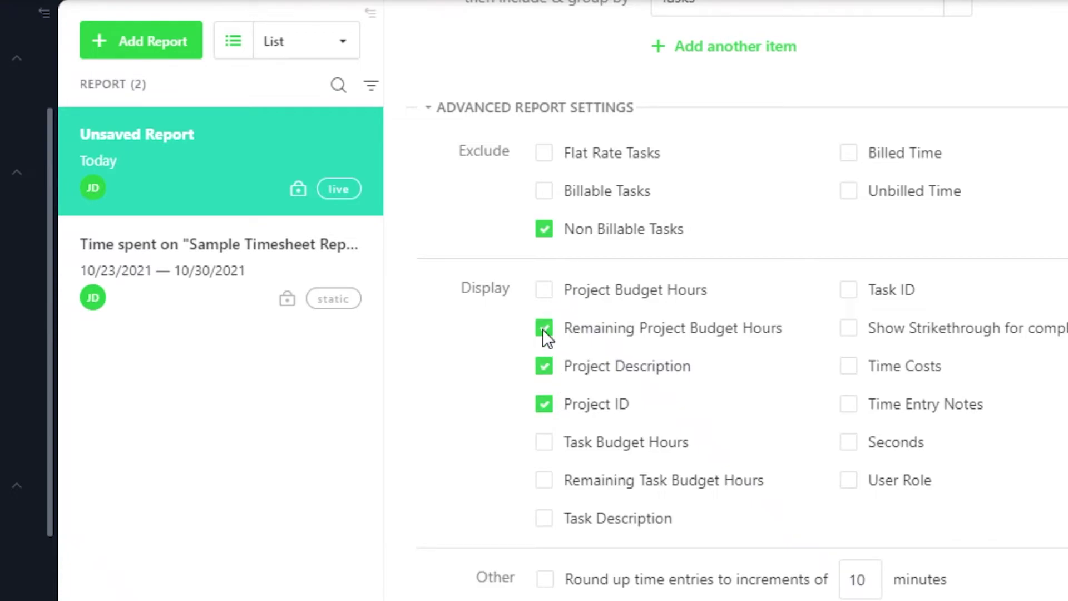
click(888, 413)
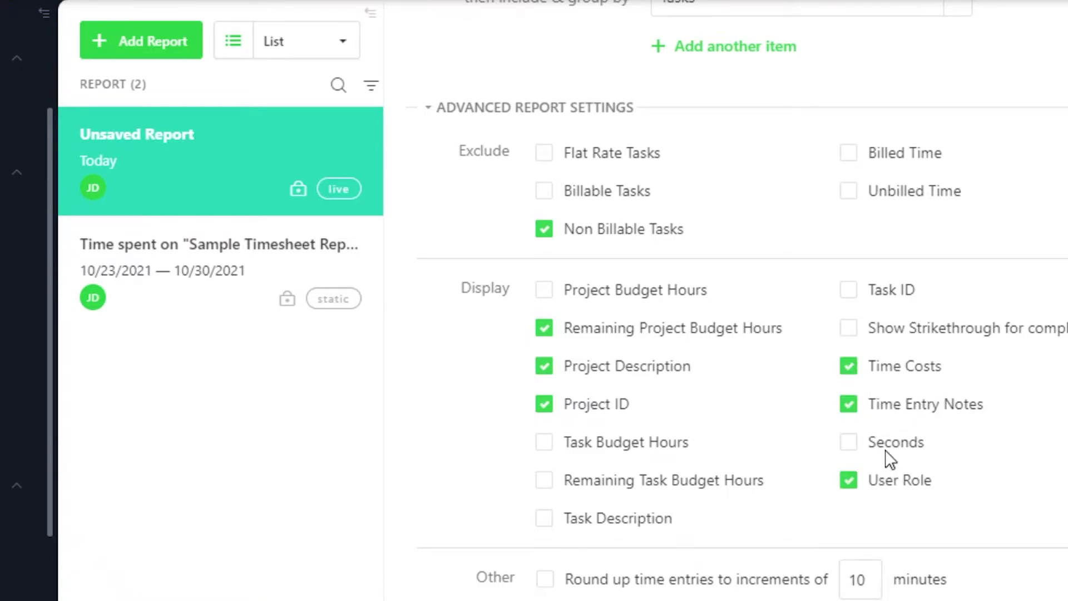
scroll(696, 409, down, 1)
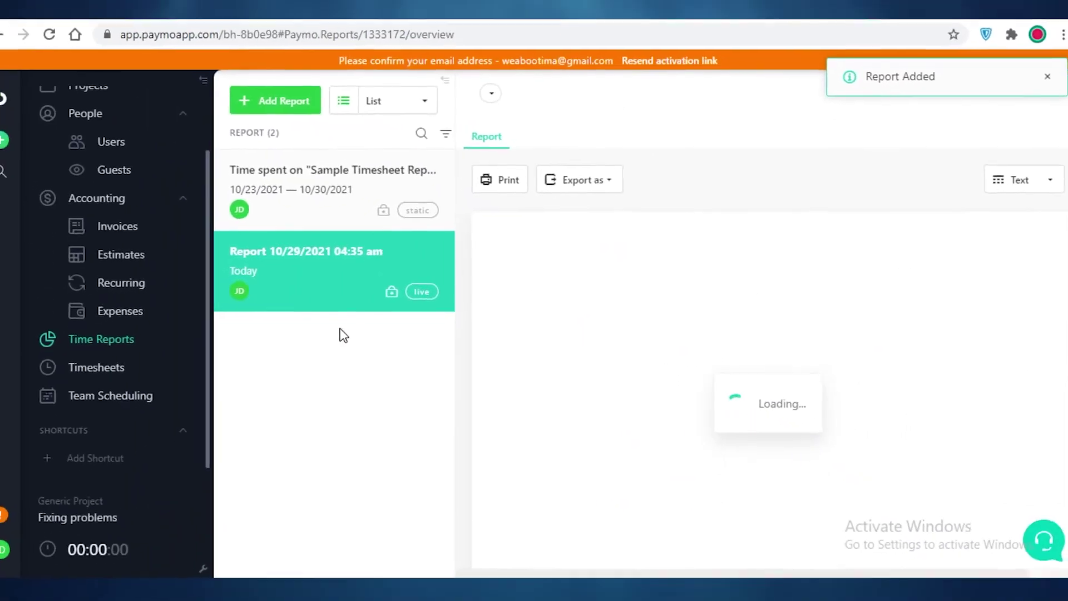
Review the report's 3 hrs, $70.00 breakdown, selecting then clearing the table rows.
scroll(892, 276, down, 5)
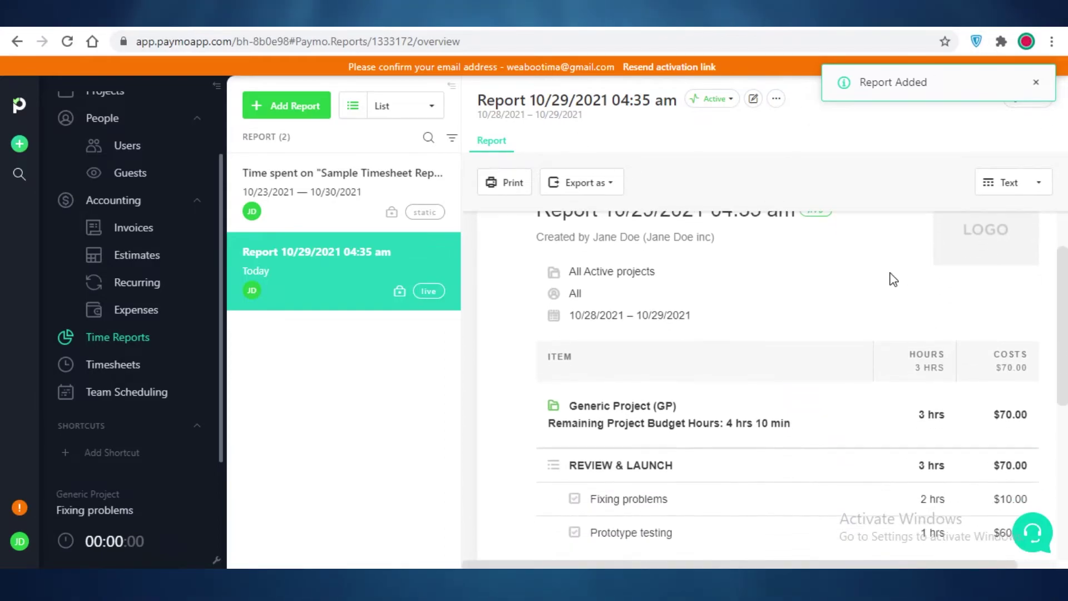
scroll(829, 281, up, 4)
scroll(806, 377, down, 3)
scroll(712, 453, up, 3)
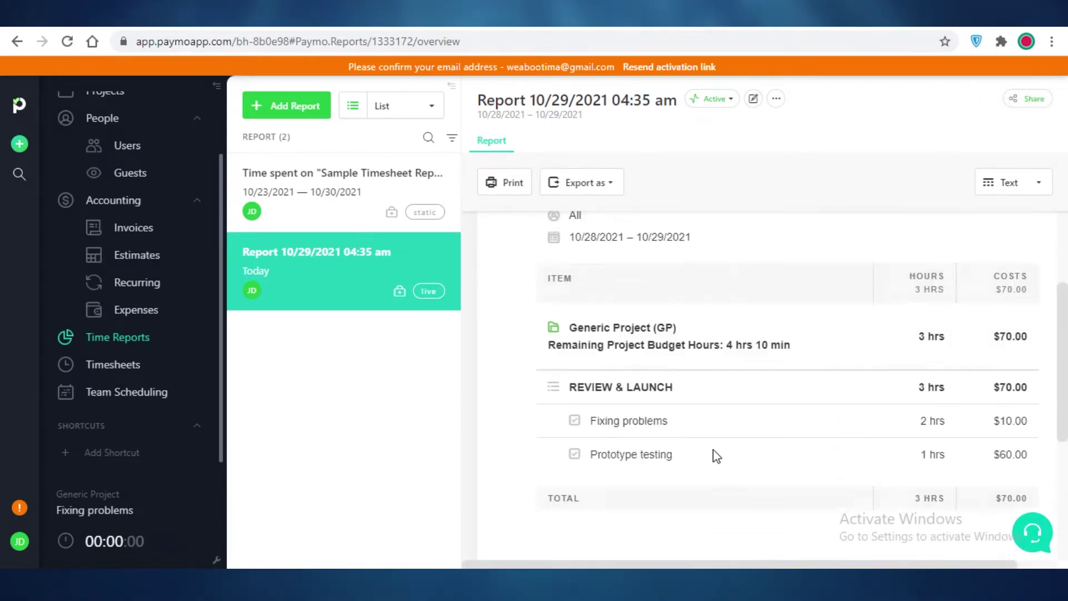
scroll(763, 400, down, 3)
scroll(878, 334, up, 5)
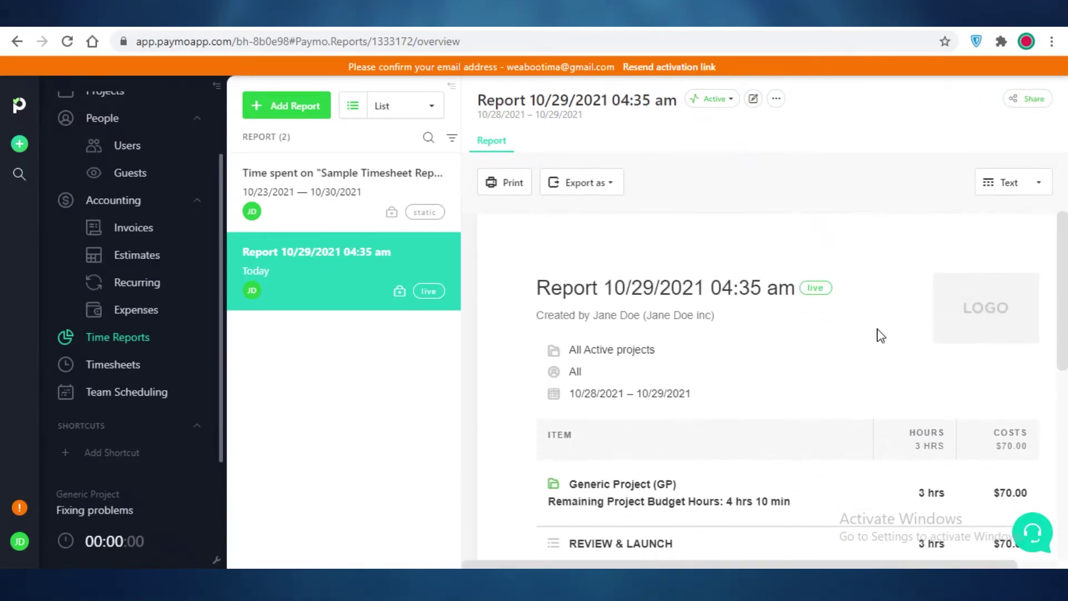
scroll(856, 334, down, 1)
scroll(979, 384, down, 1)
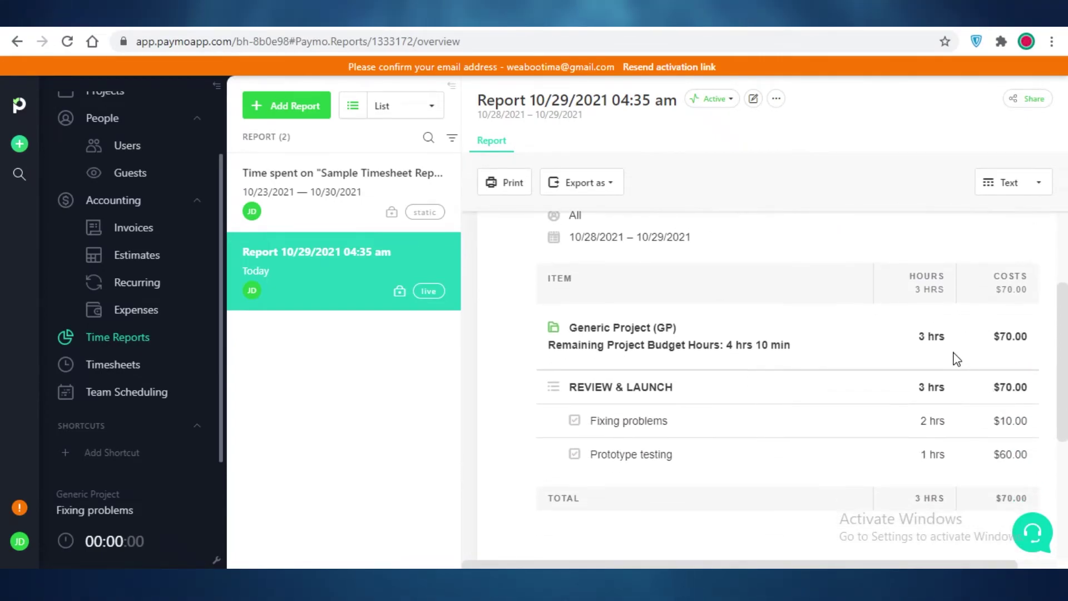
scroll(964, 332, down, 1)
drag(1006, 257, 1020, 439)
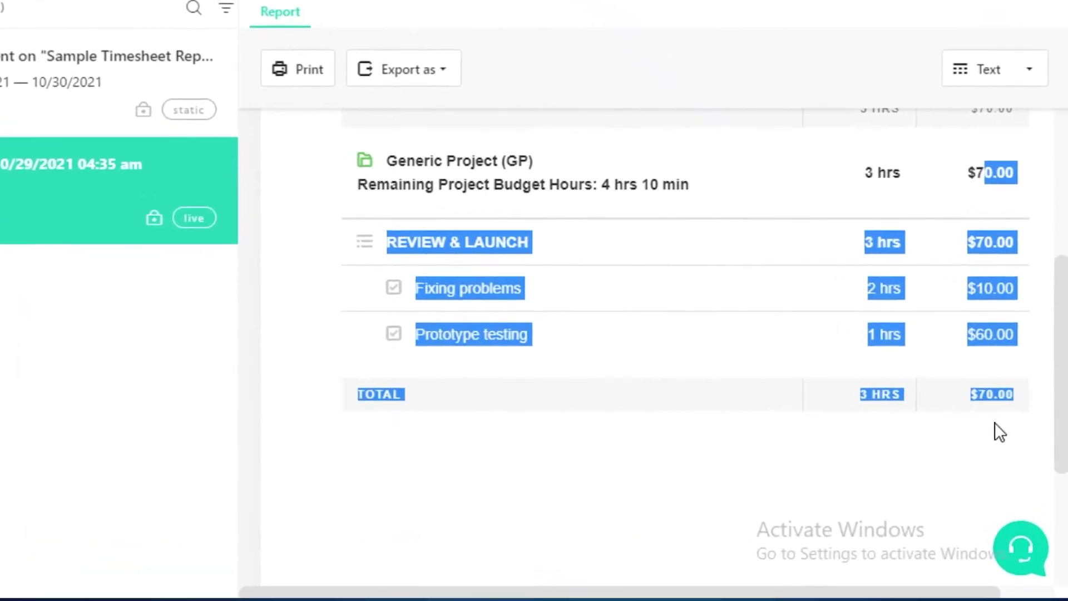
click(902, 413)
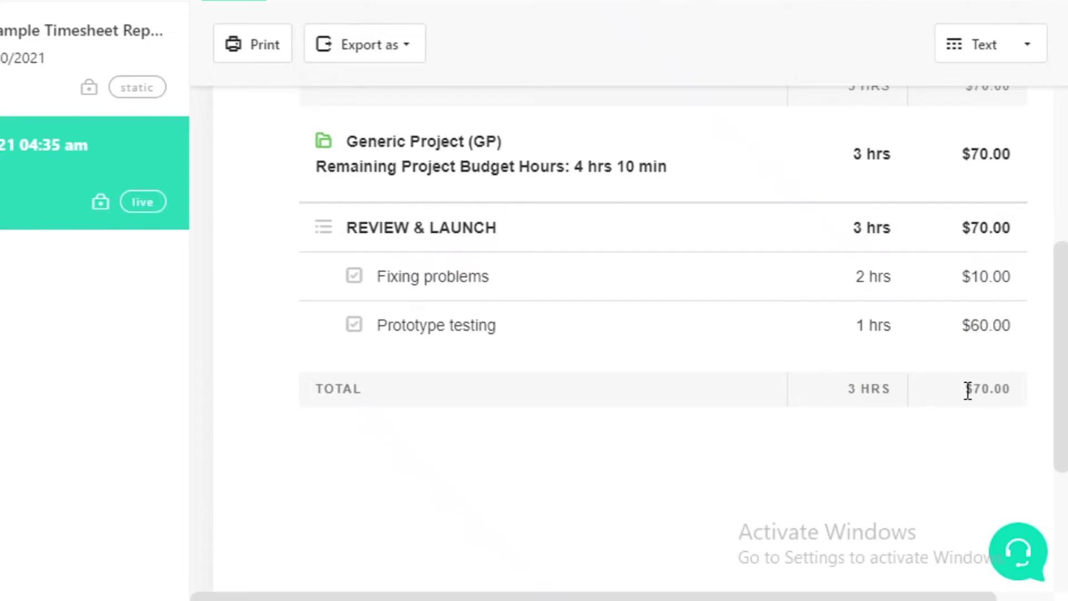
click(824, 475)
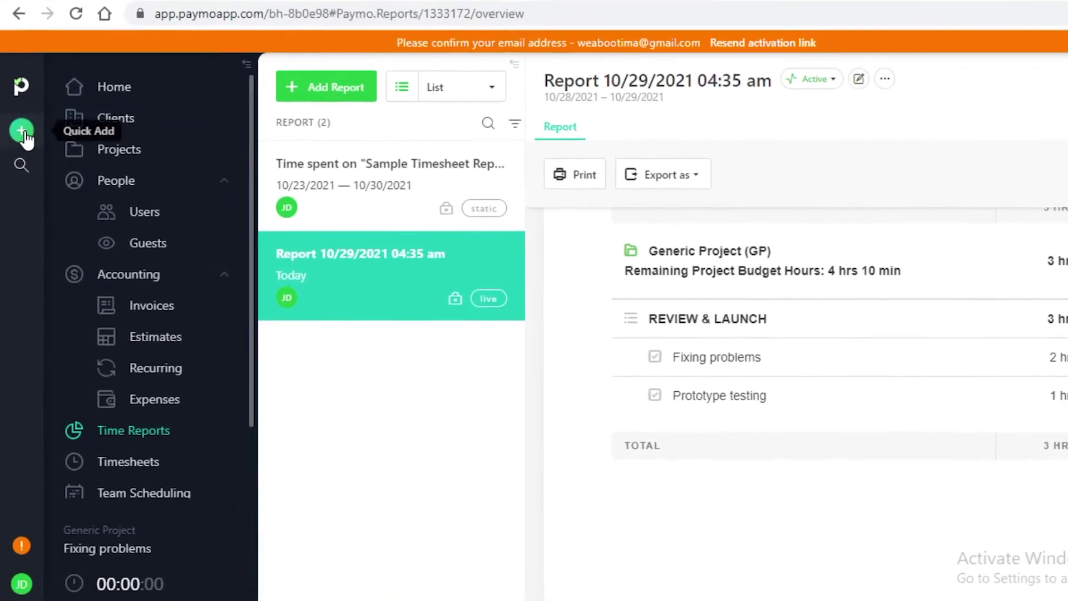
click(23, 133)
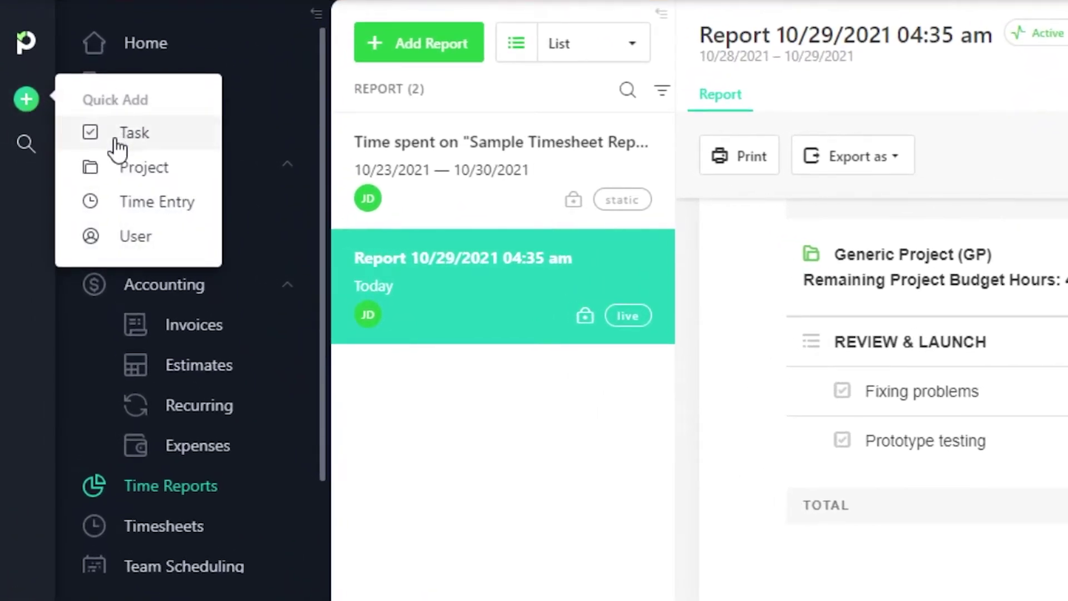
click(145, 170)
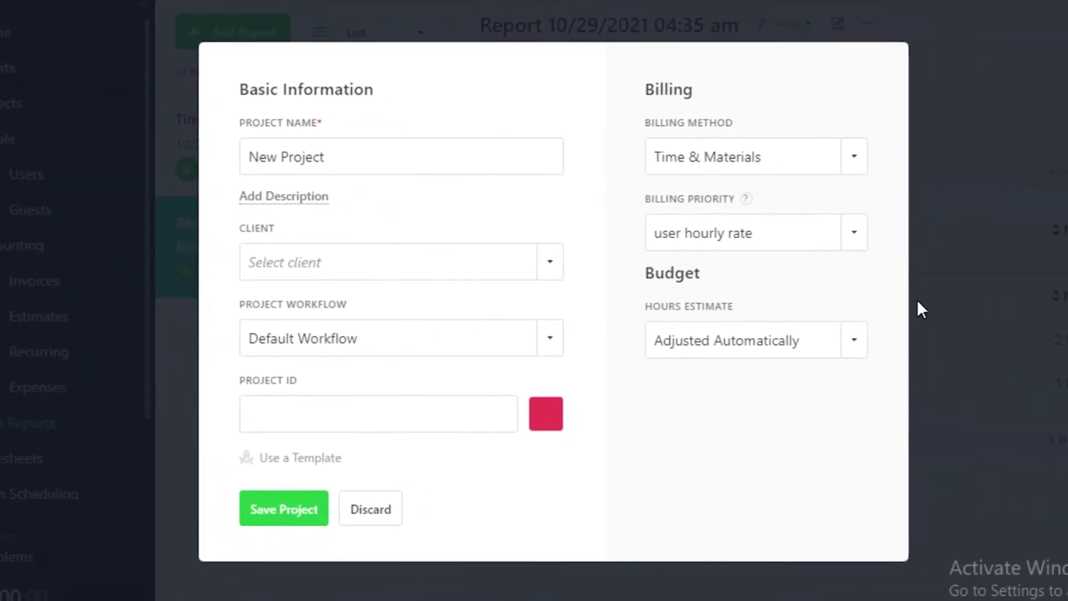
key(Escape)
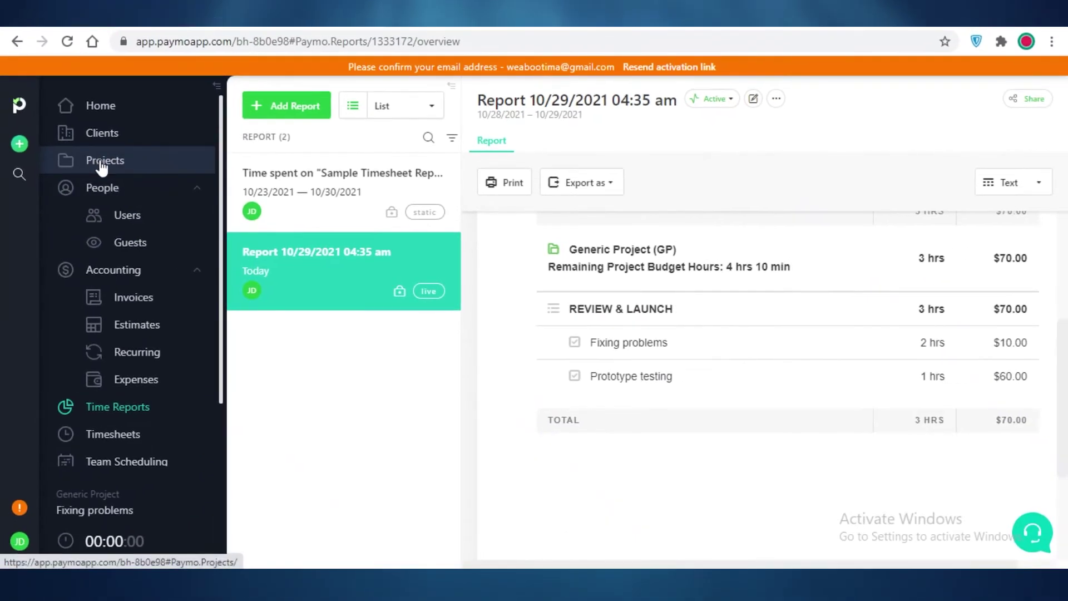
Go to Projects, toggle the sidebar, and open Marketing Scrunchies' Milestones.
click(101, 162)
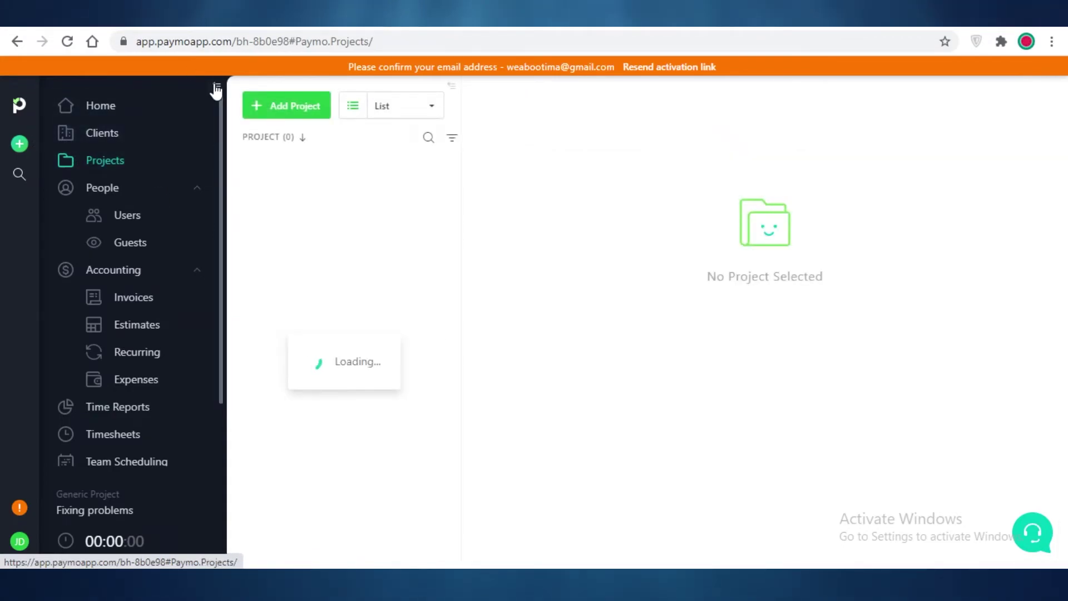
click(215, 89)
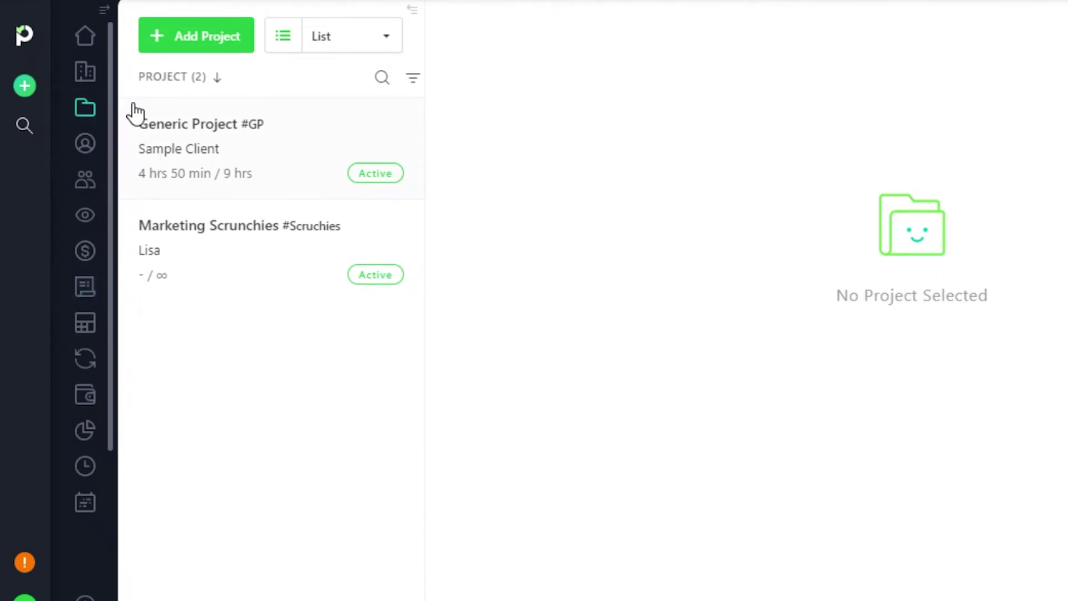
click(104, 25)
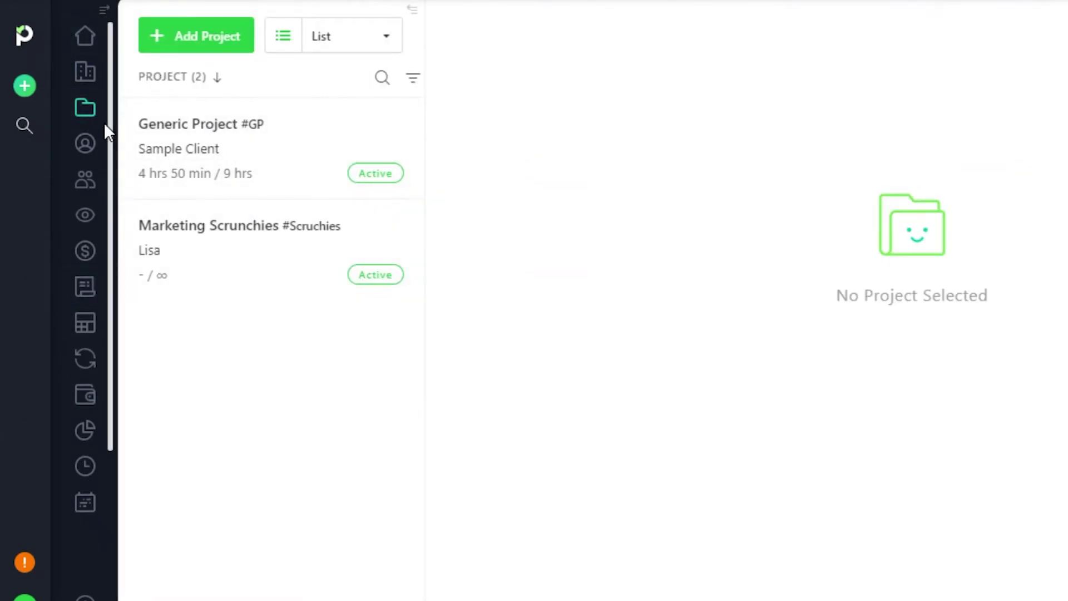
click(184, 239)
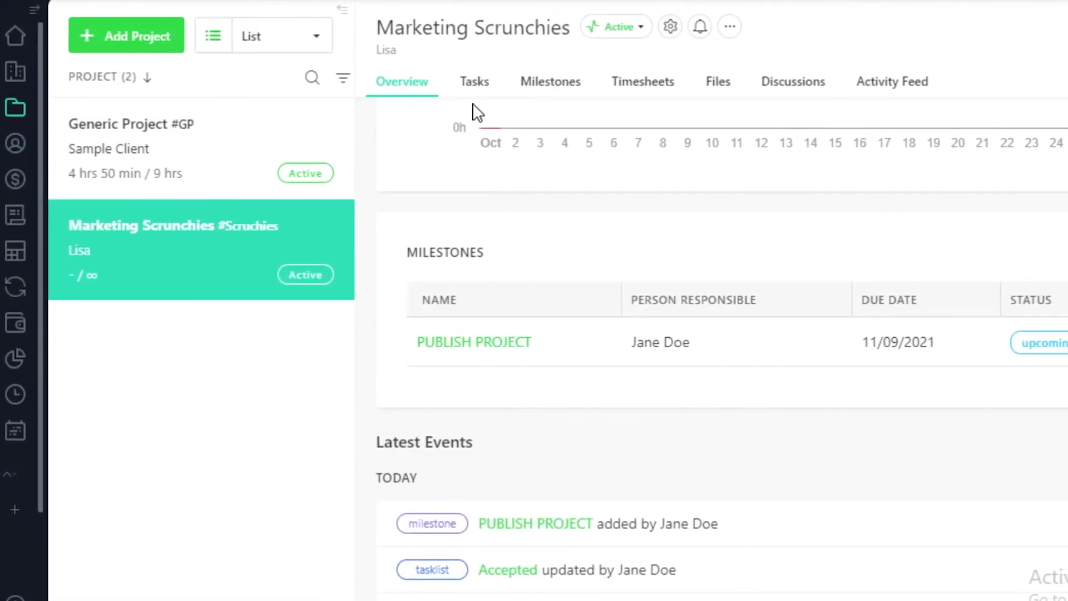
click(557, 84)
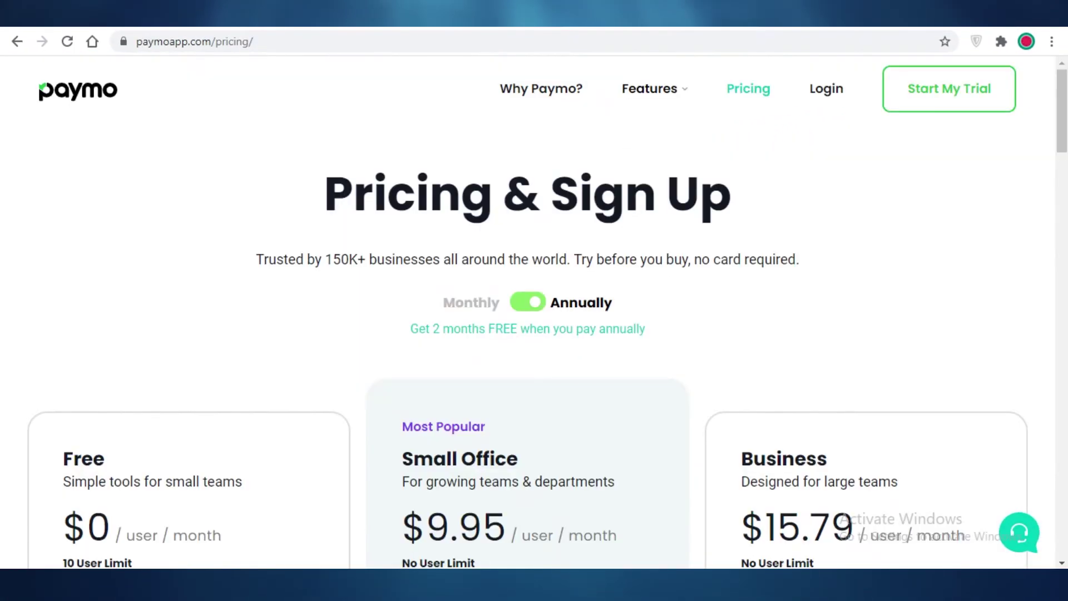
scroll(827, 188, down, 1)
scroll(827, 324, up, 1)
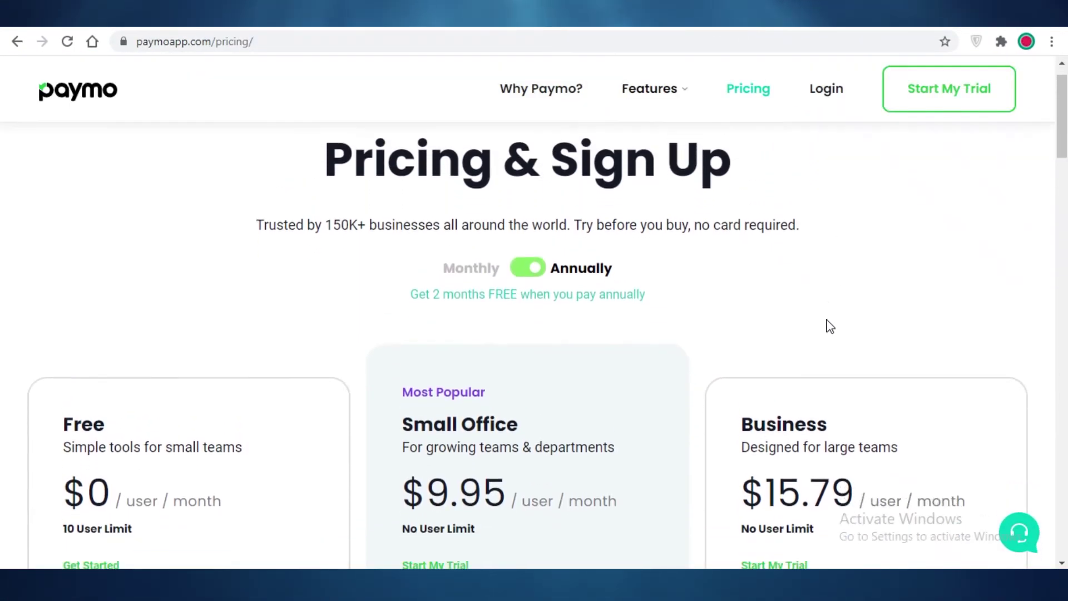
scroll(691, 295, down, 6)
scroll(122, 276, up, 2)
scroll(122, 157, down, 2)
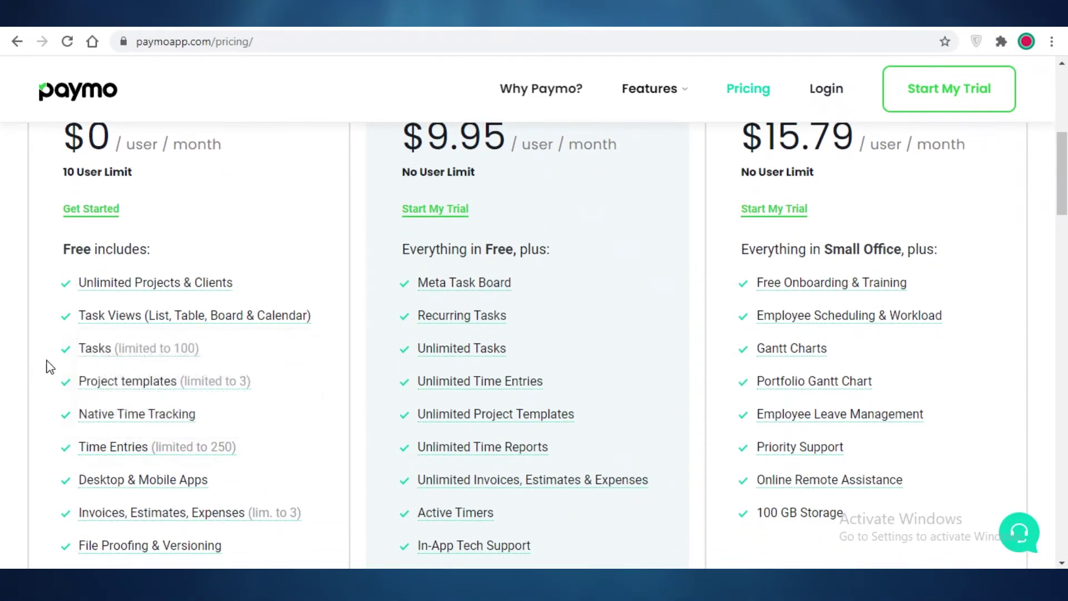
mouse_move(140, 350)
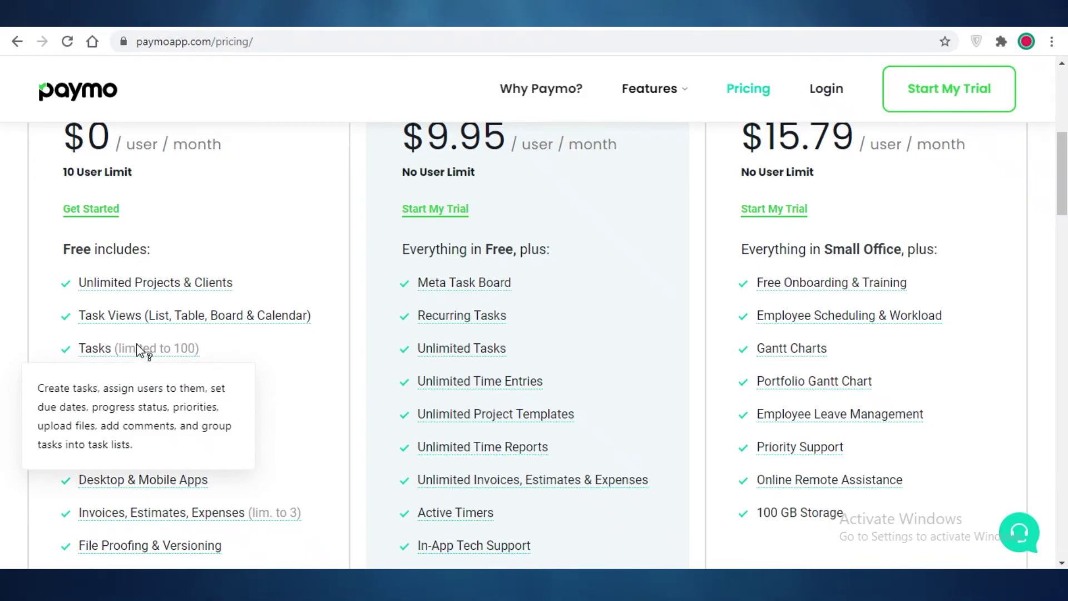
mouse_move(204, 385)
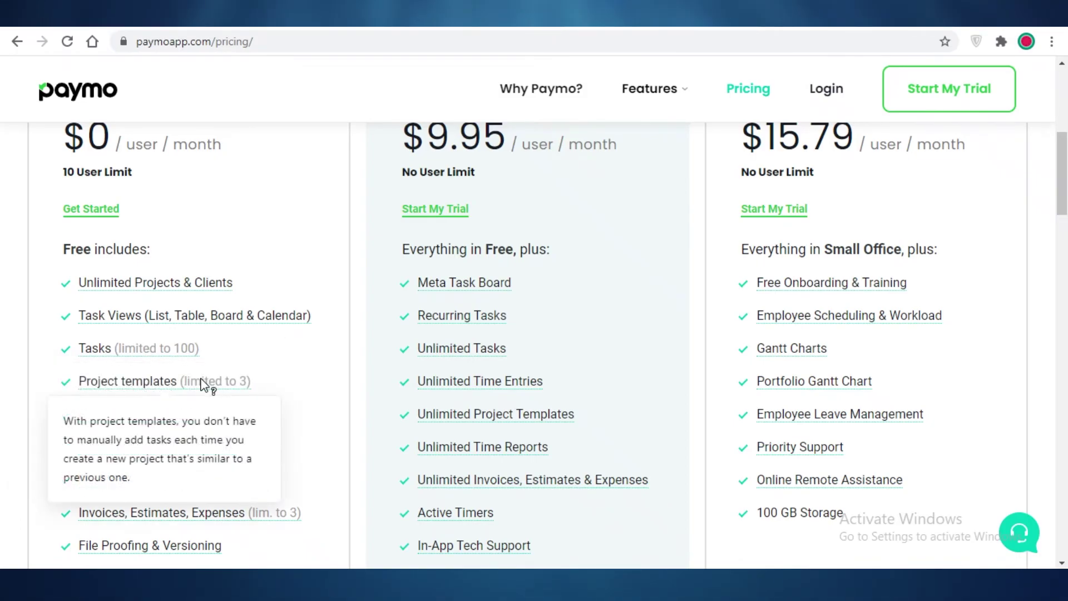
scroll(39, 439, down, 3)
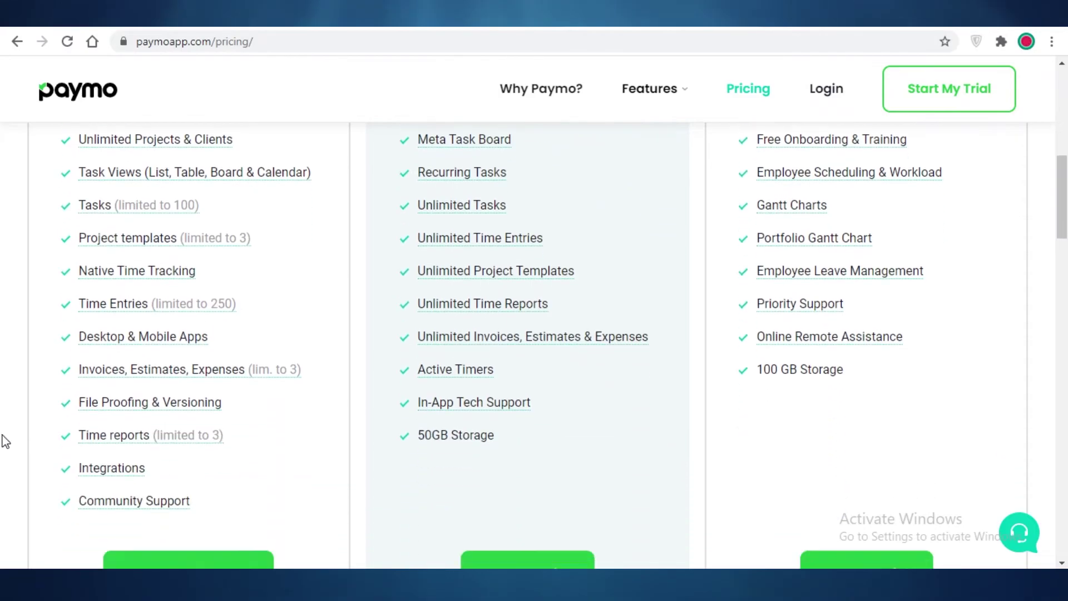
mouse_move(97, 291)
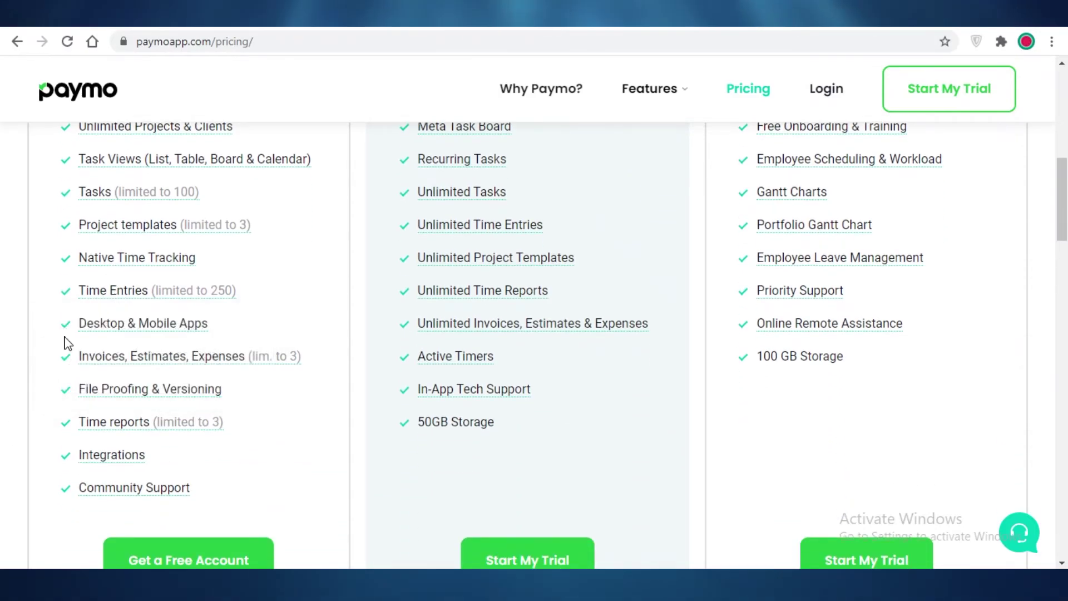
mouse_move(88, 335)
double_click(223, 290)
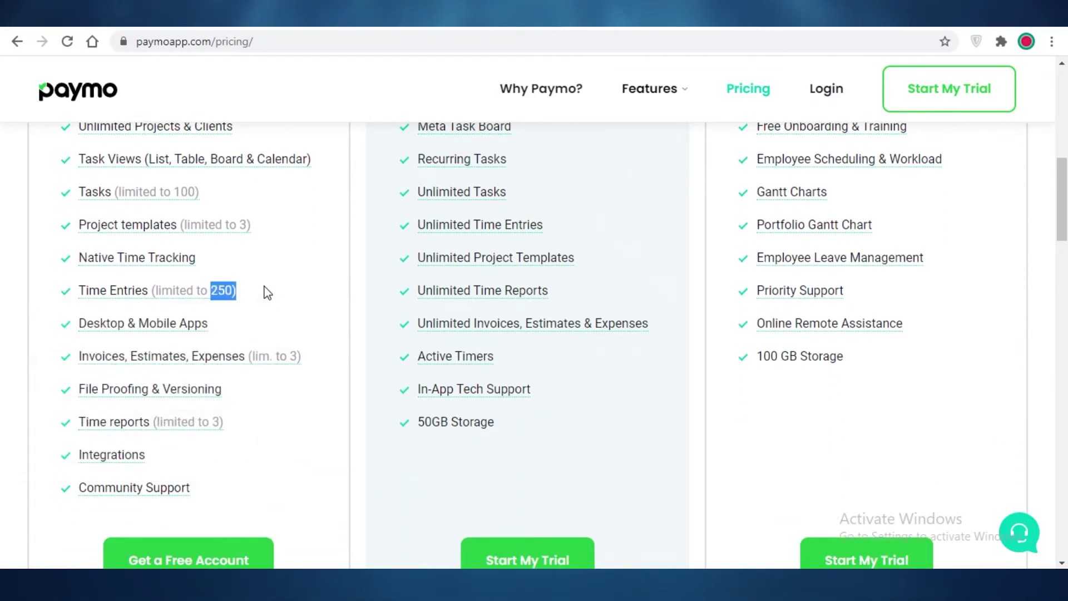
click(263, 254)
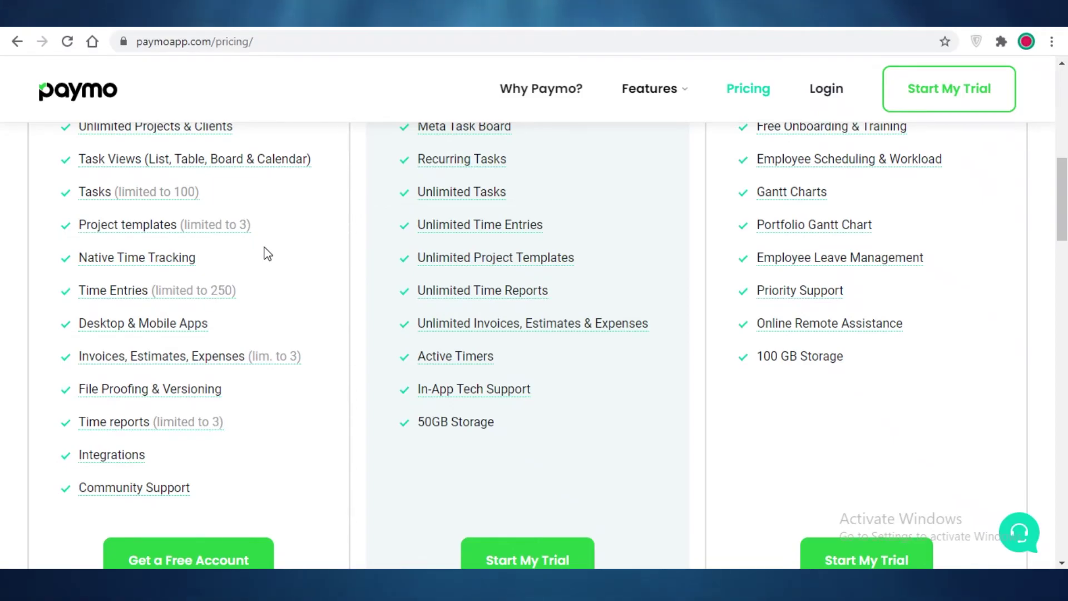
mouse_move(186, 358)
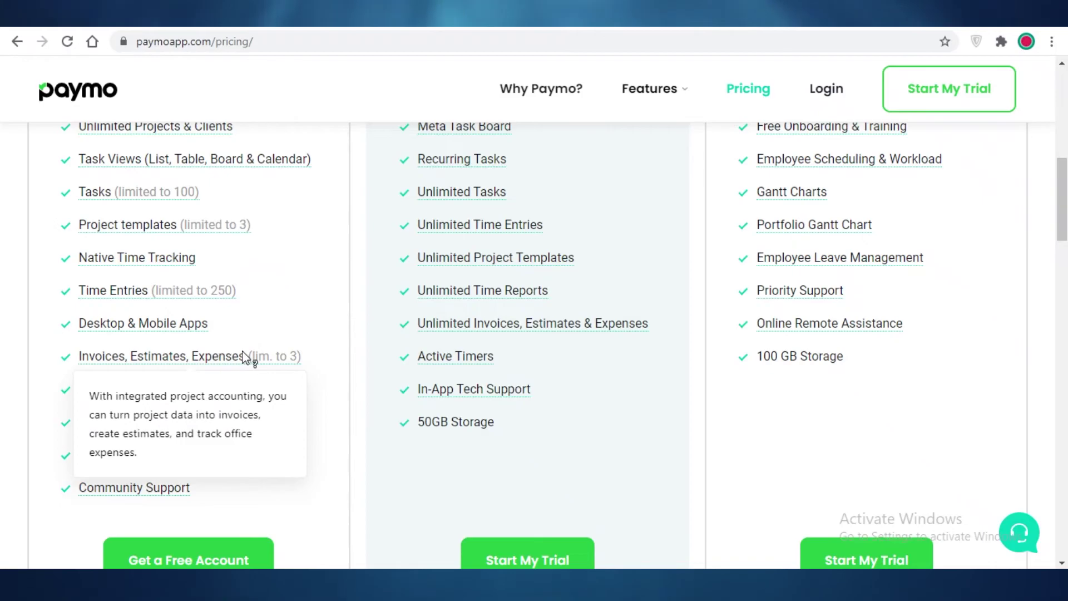
drag(248, 357, 304, 358)
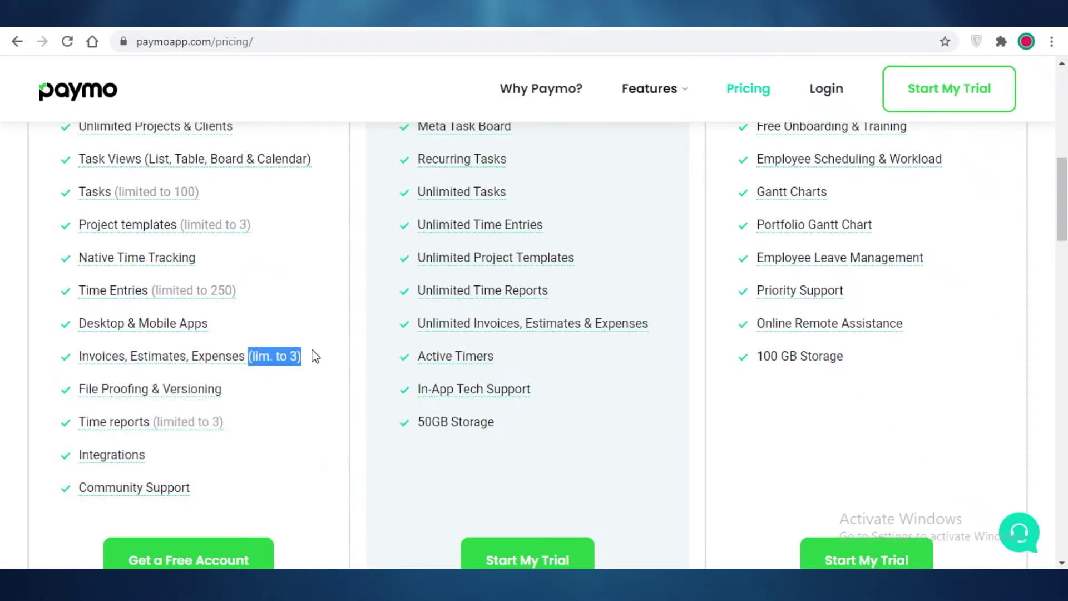
click(298, 267)
scroll(161, 245, up, 3)
scroll(161, 295, down, 5)
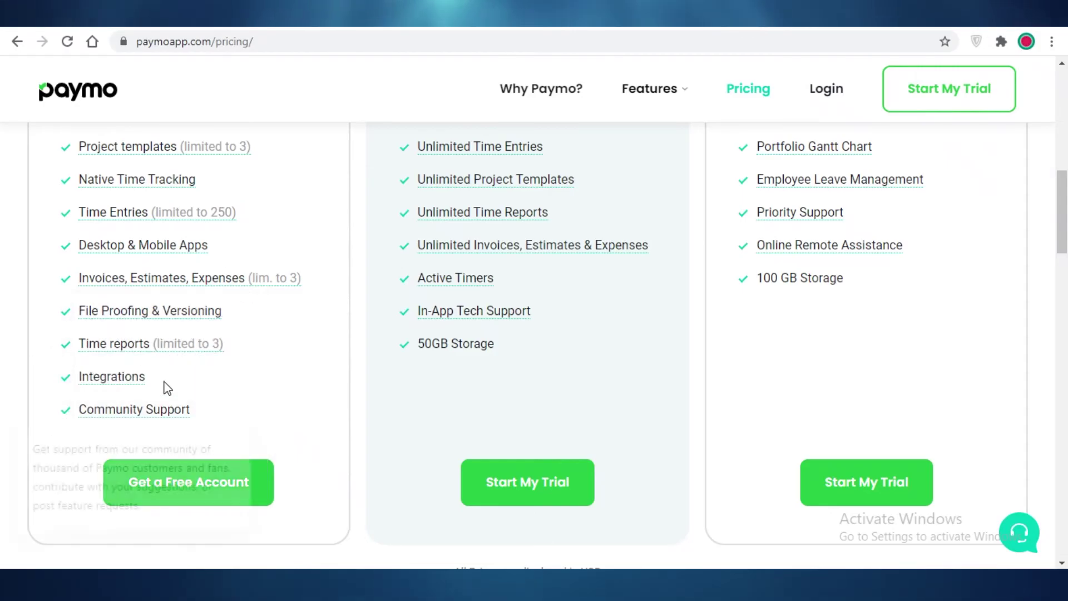
scroll(396, 198, up, 10)
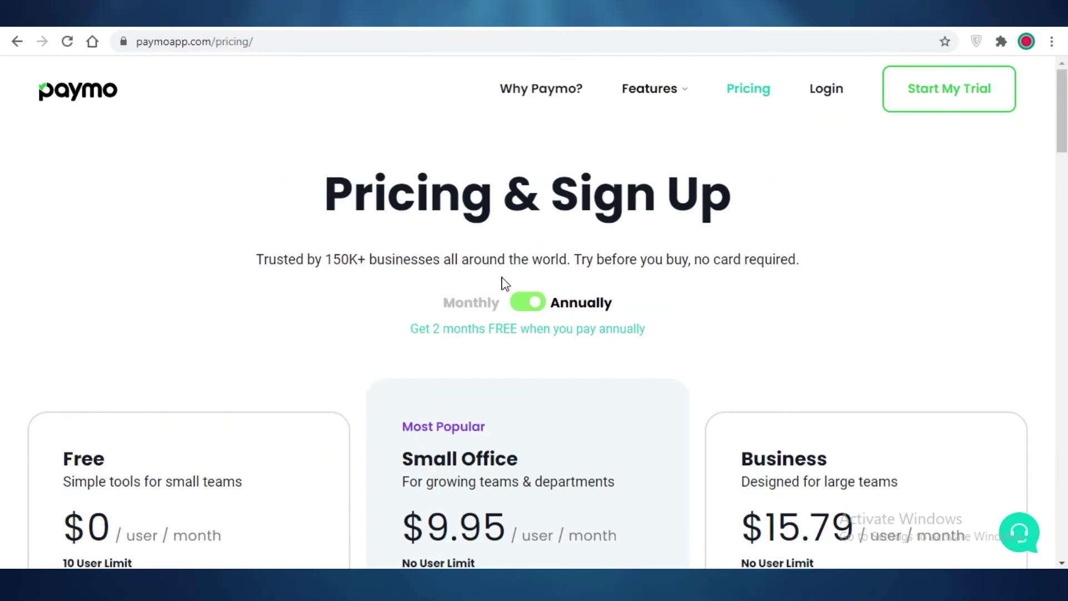
scroll(501, 281, down, 8)
scroll(577, 449, up, 4)
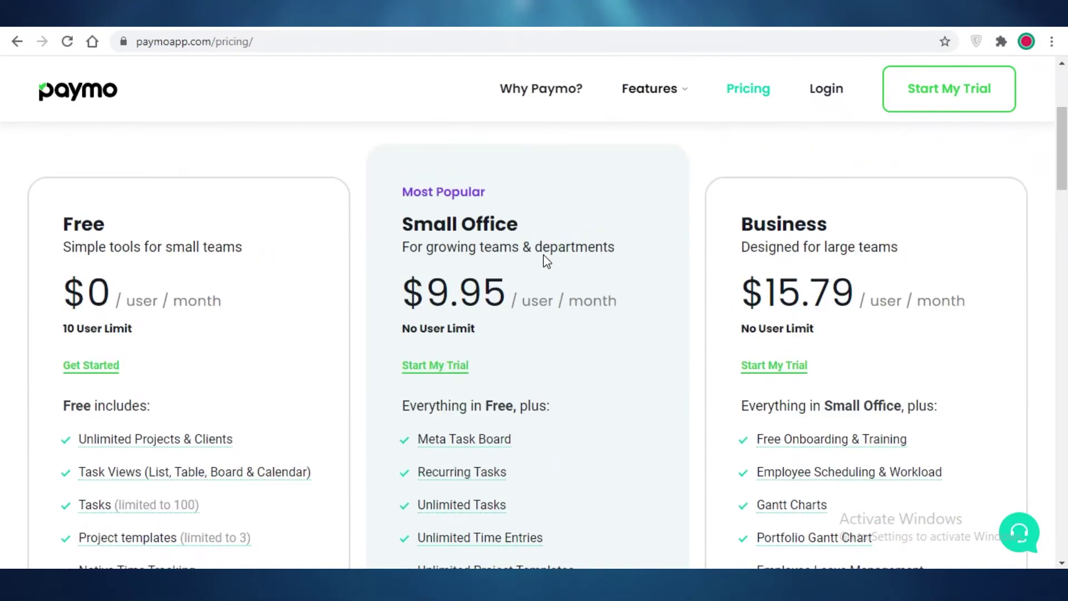
scroll(484, 341, down, 3)
scroll(469, 222, down, 1)
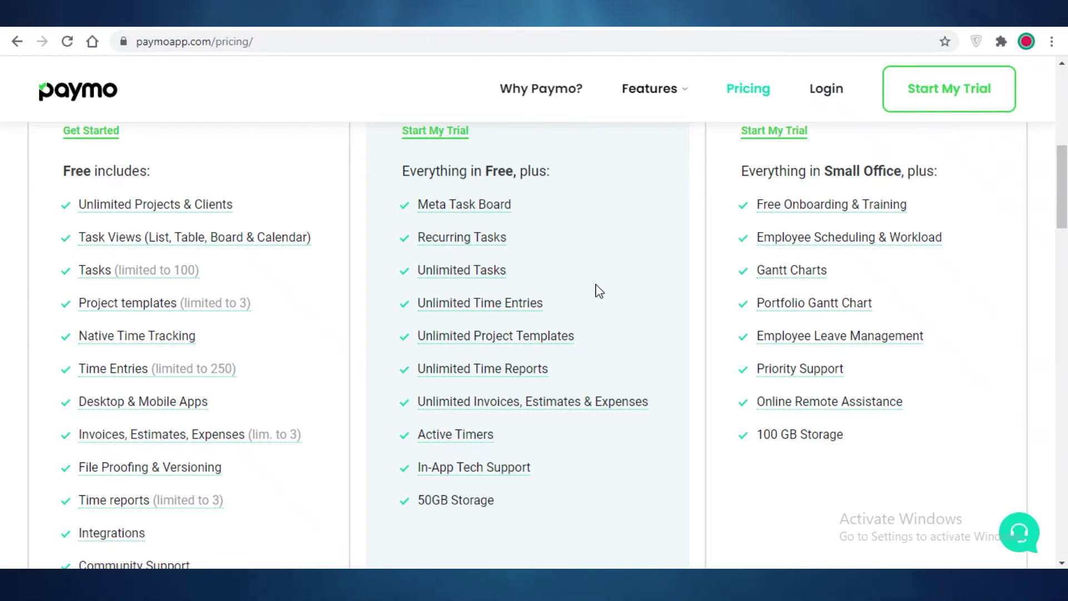
scroll(599, 290, up, 5)
scroll(562, 289, down, 6)
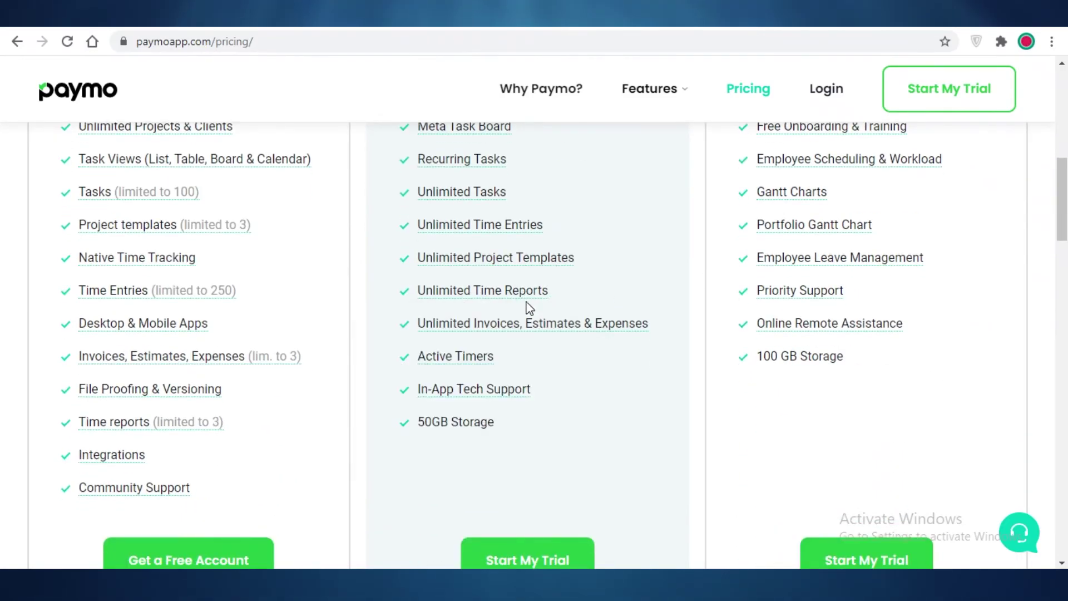
scroll(814, 192, up, 5)
scroll(803, 233, down, 1)
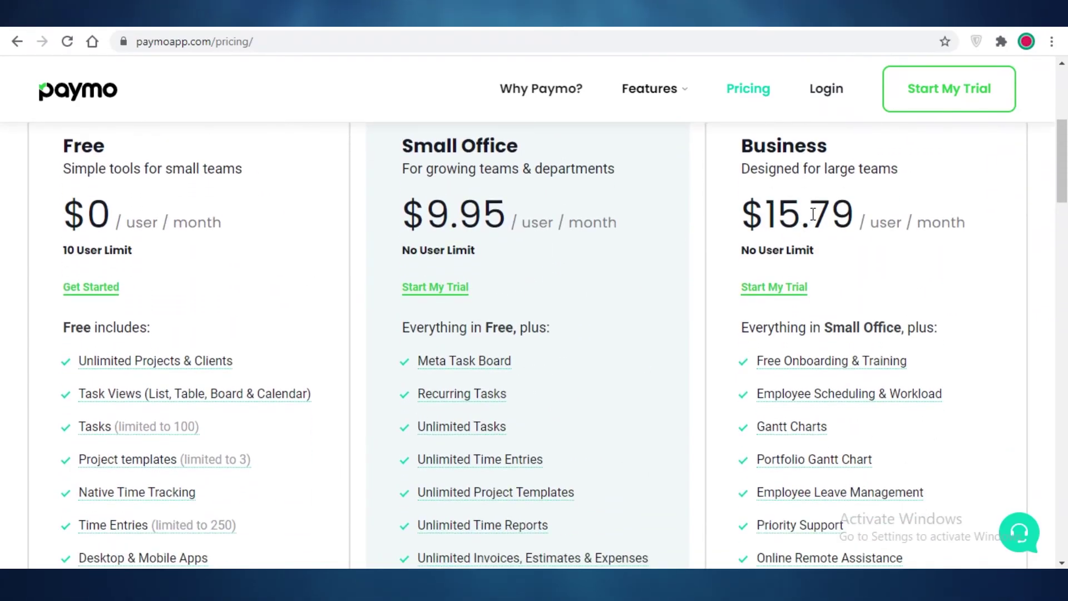
scroll(813, 214, down, 1)
mouse_move(849, 283)
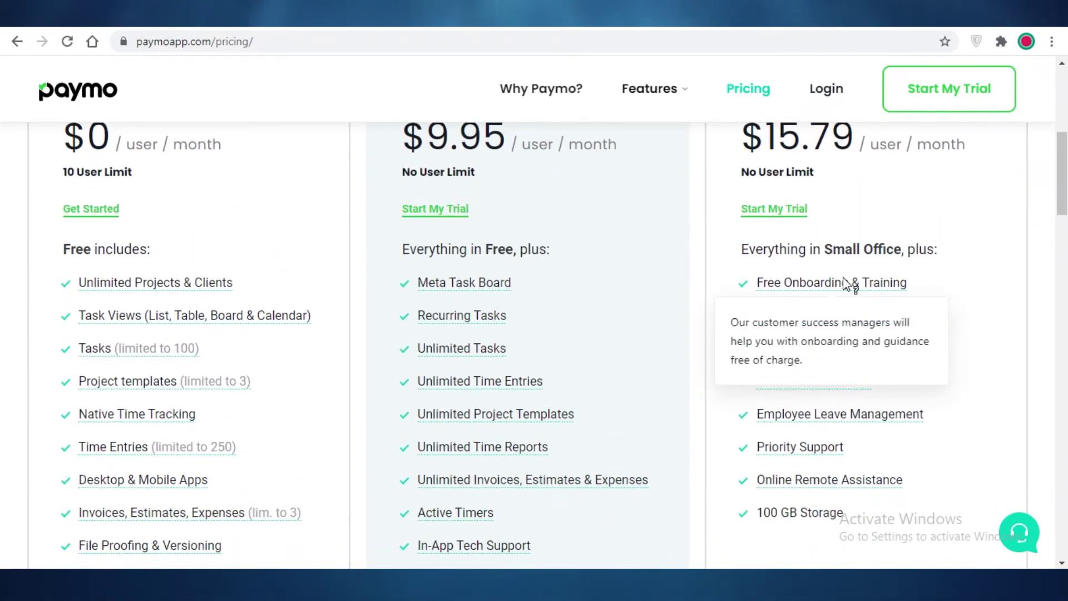
mouse_move(854, 330)
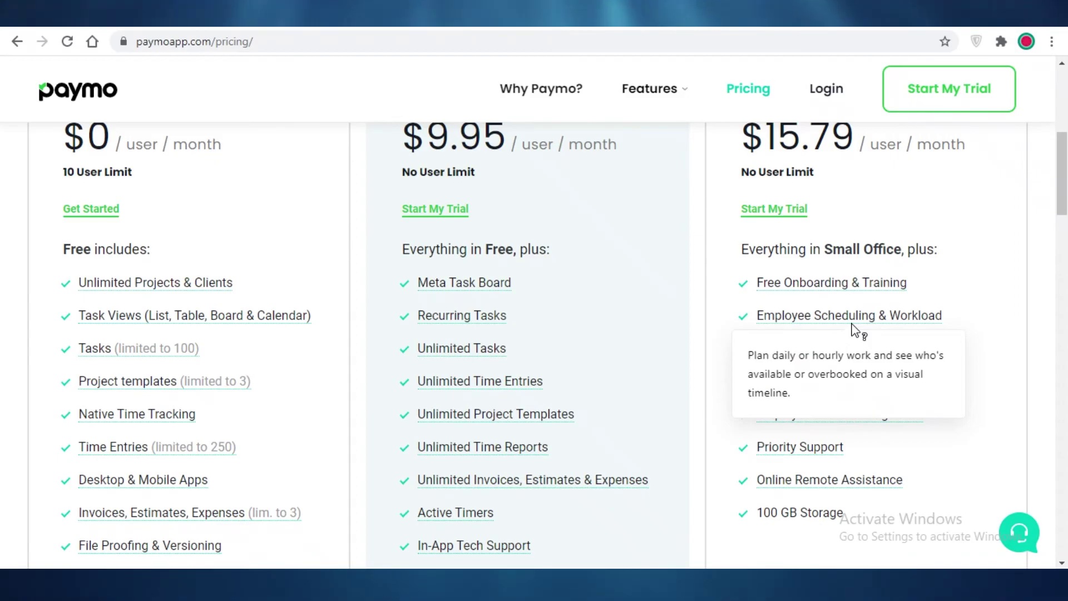
scroll(839, 328, down, 1)
mouse_move(816, 272)
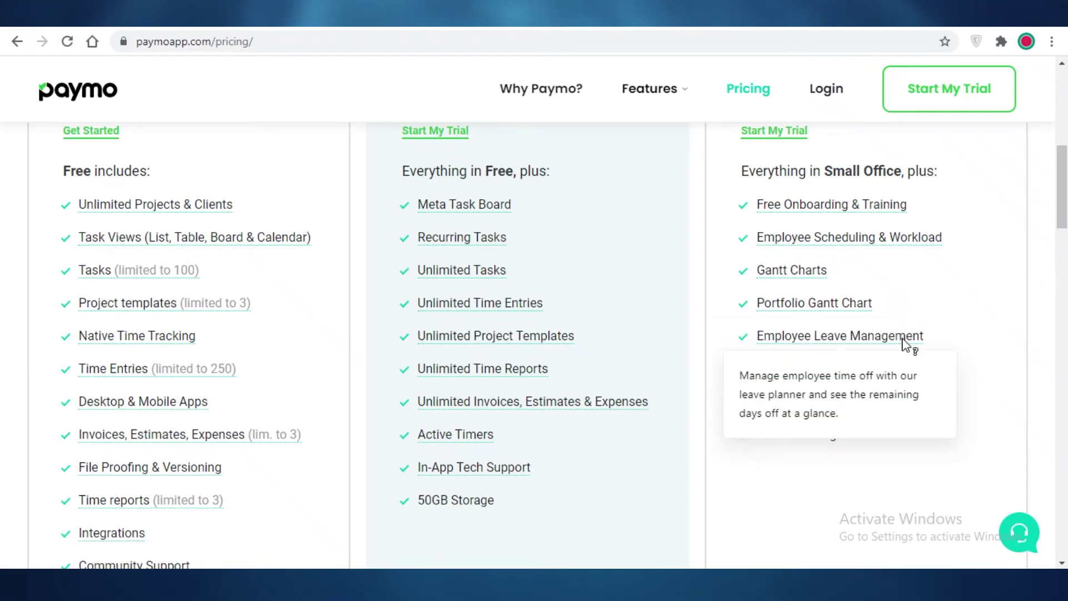
scroll(904, 339, down, 2)
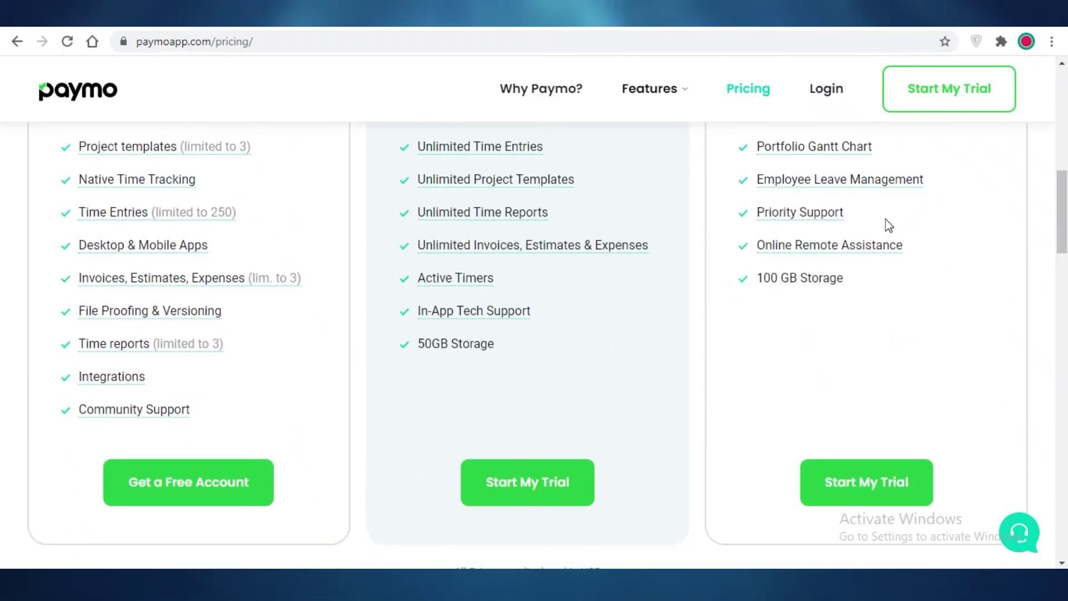
scroll(867, 228, up, 1)
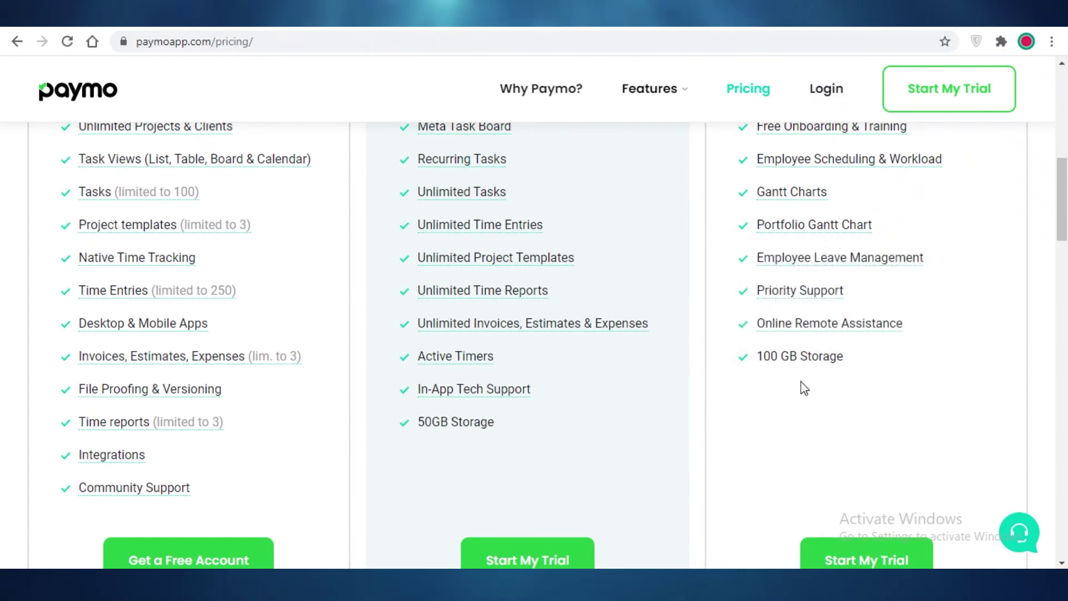
scroll(804, 381, up, 5)
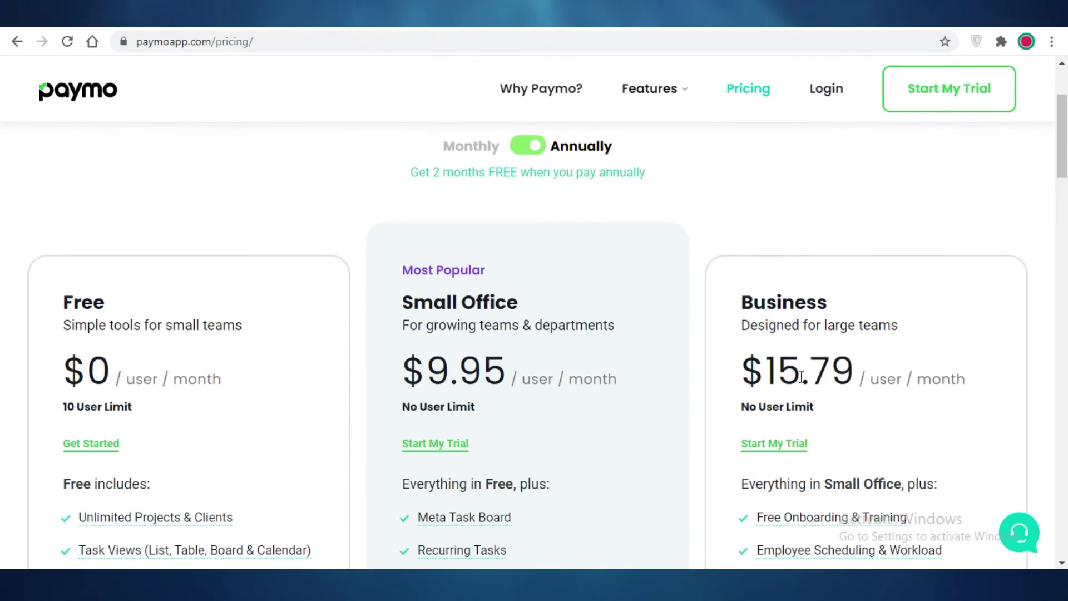
drag(768, 294, 863, 318)
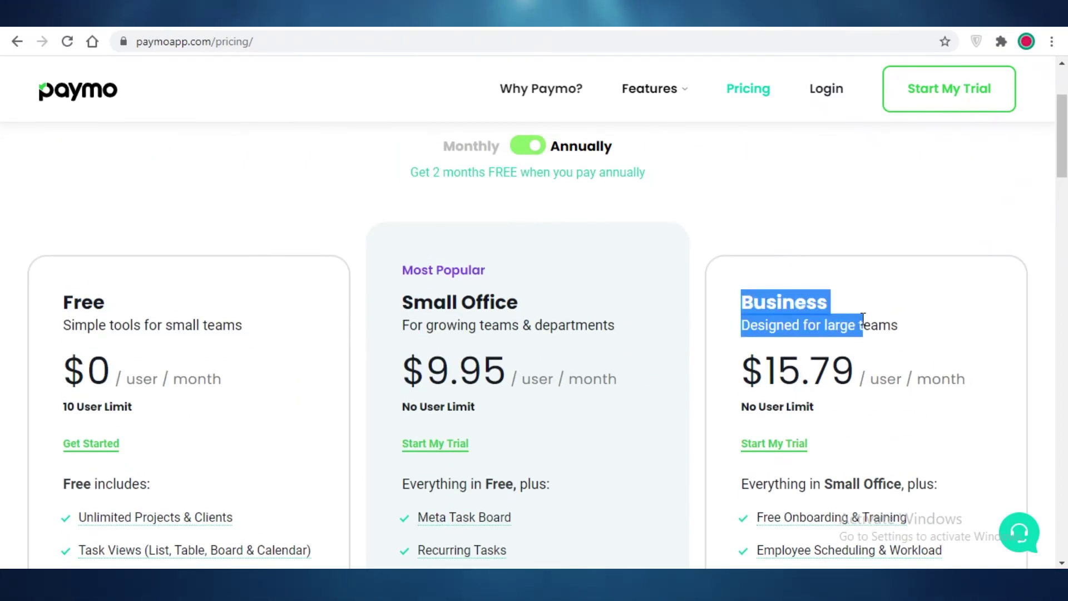
click(769, 374)
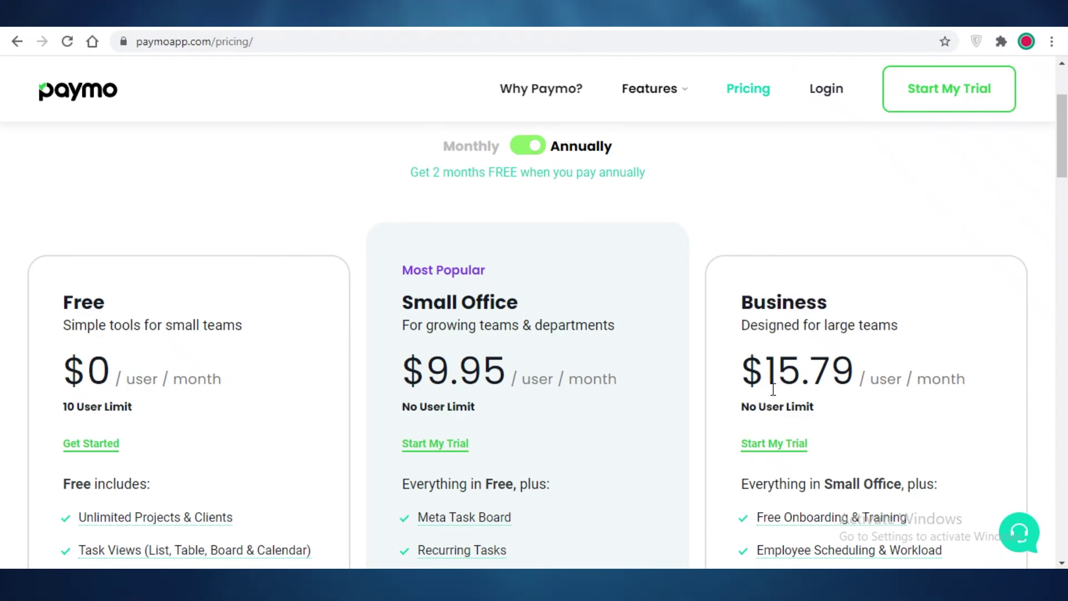
drag(772, 390, 908, 320)
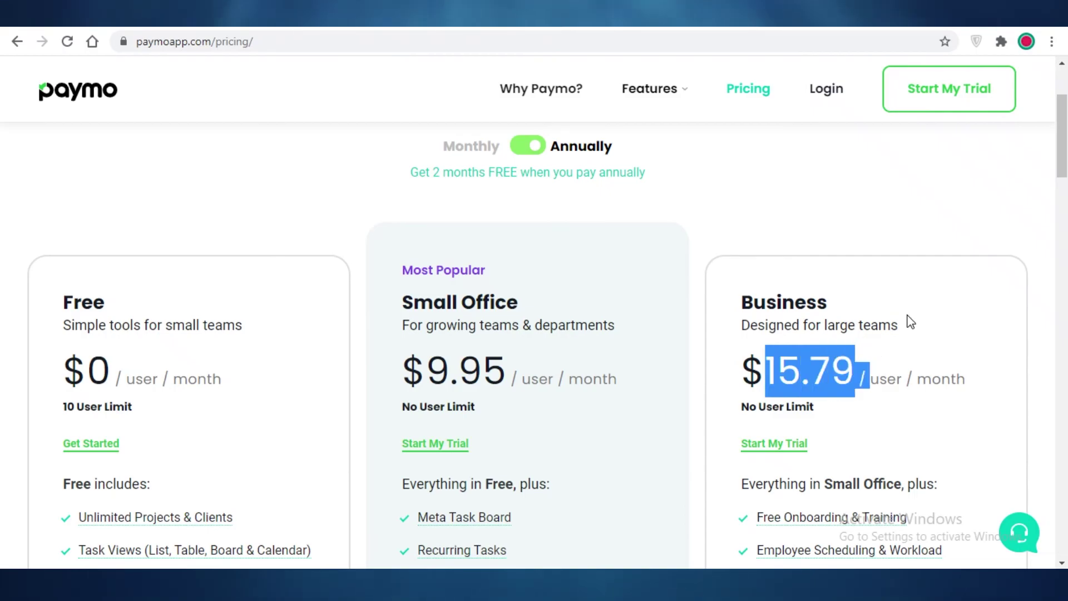
click(871, 396)
scroll(241, 208, down, 5)
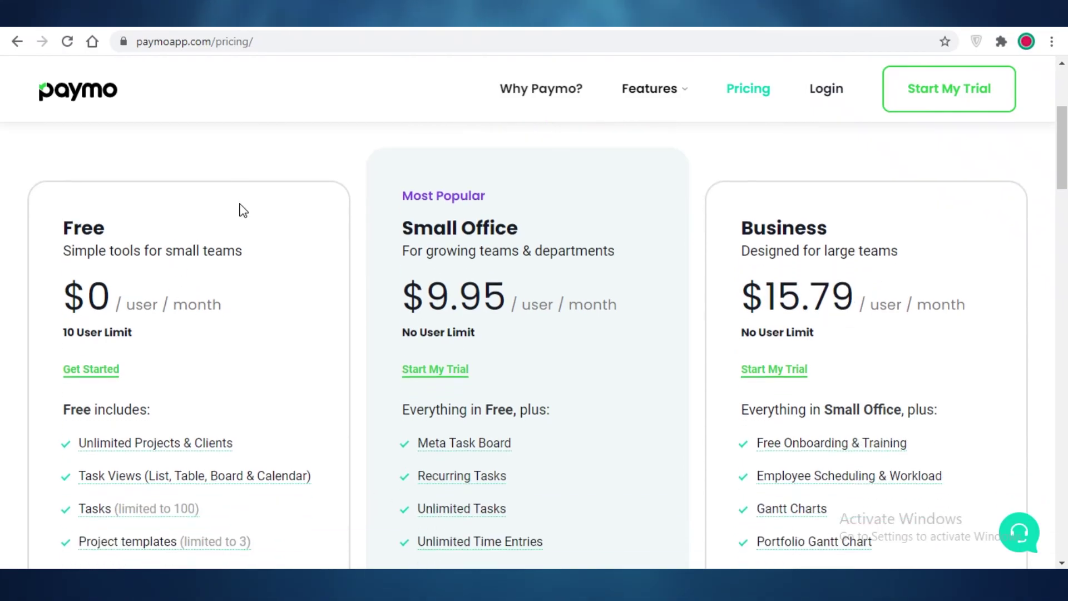
scroll(543, 317, up, 8)
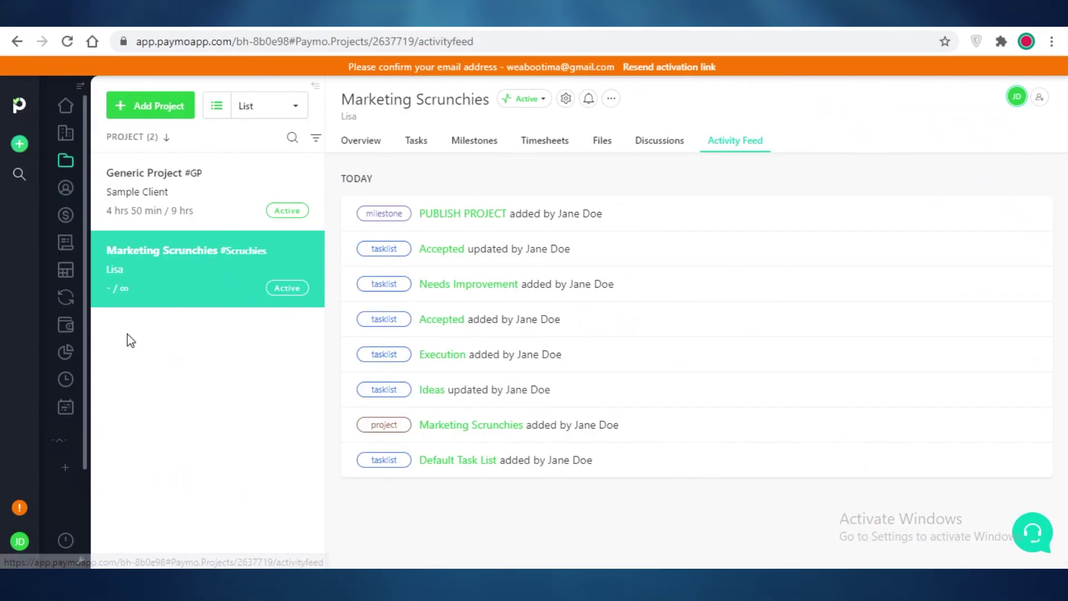
Open the Home dashboard from the left sidebar.
click(78, 105)
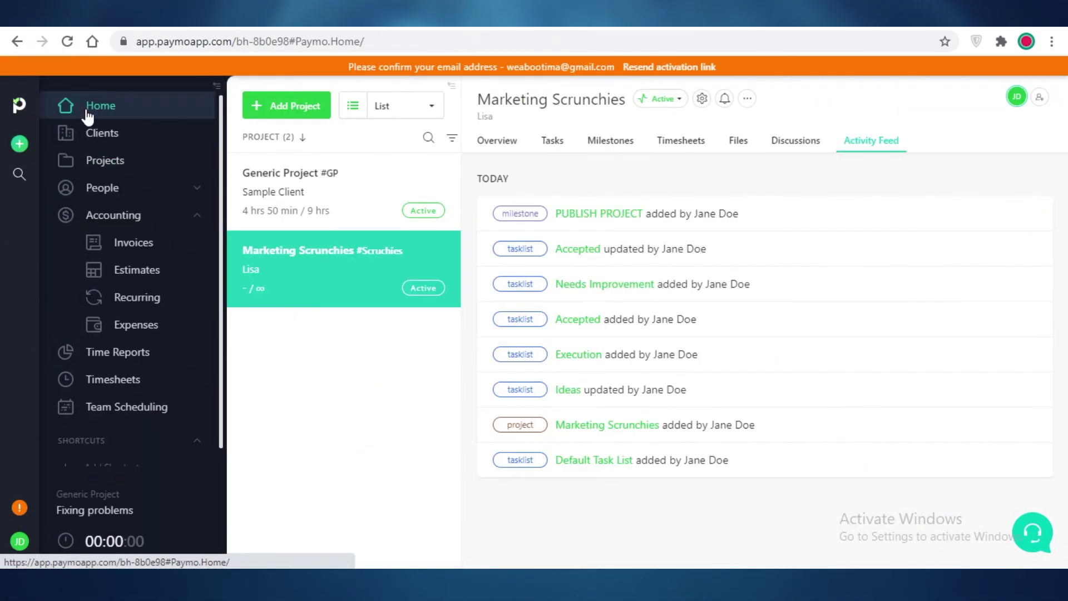